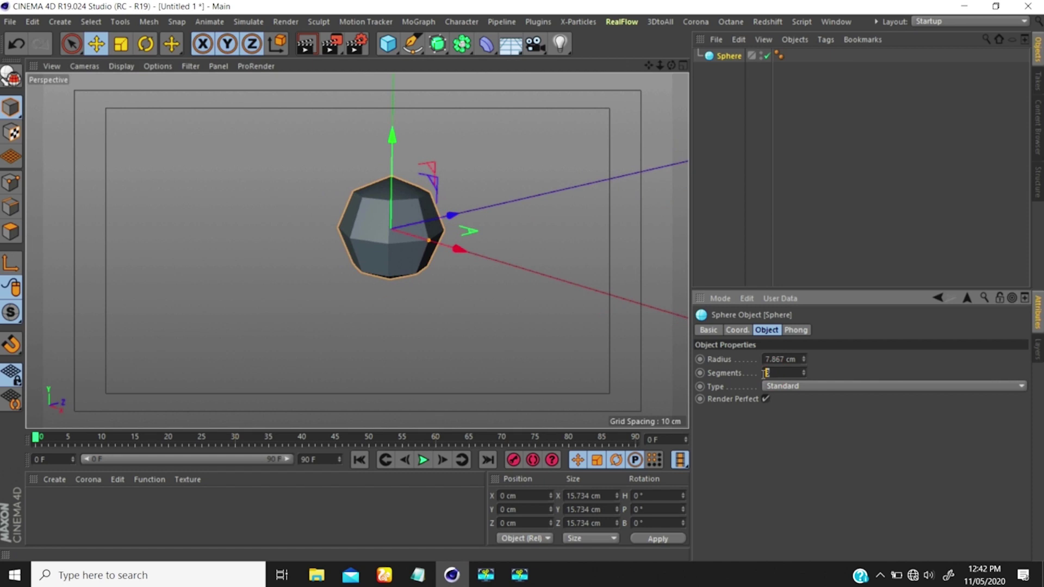
# Set the small sphere's segments to 12.
pyautogui.write('12')
pyautogui.press('Return')
pyautogui.scroll(-5, 396, 208)
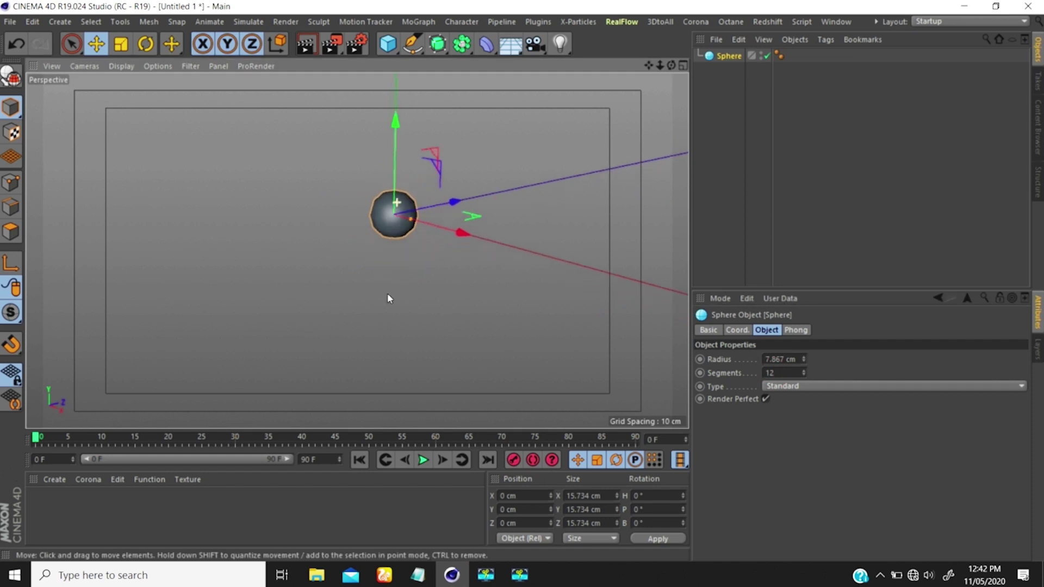
pyautogui.scroll(-4, 409, 238)
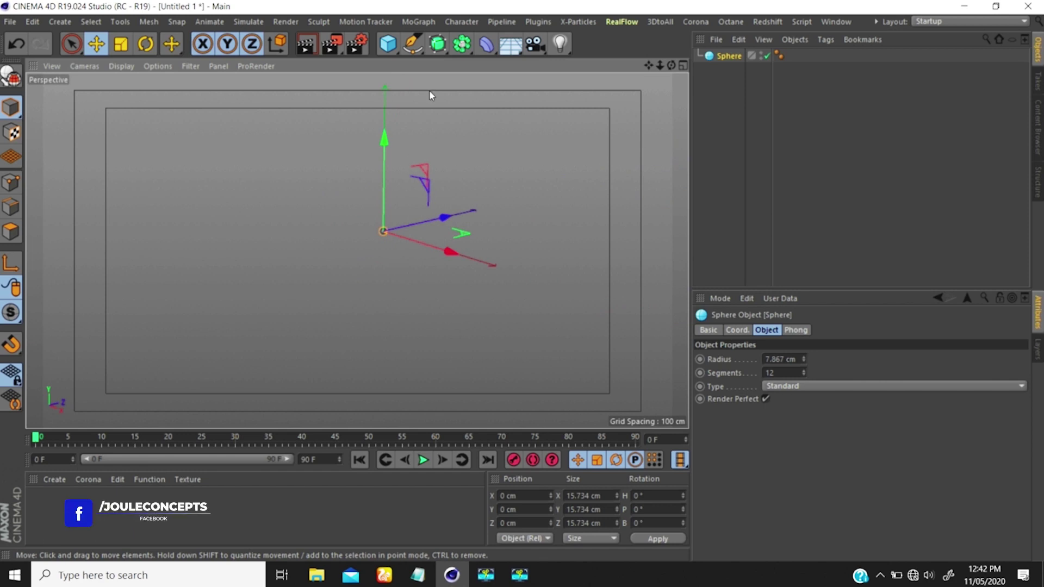
# Add a Pyramid primitive and raise it about 30 cm along the Y axis.
pyautogui.click(387, 44)
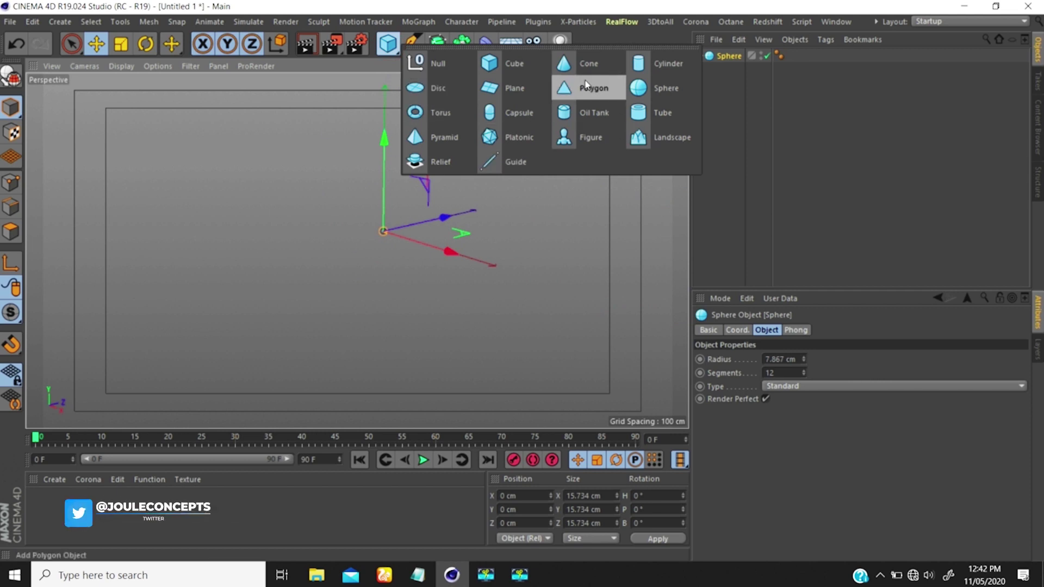
pyautogui.click(418, 142)
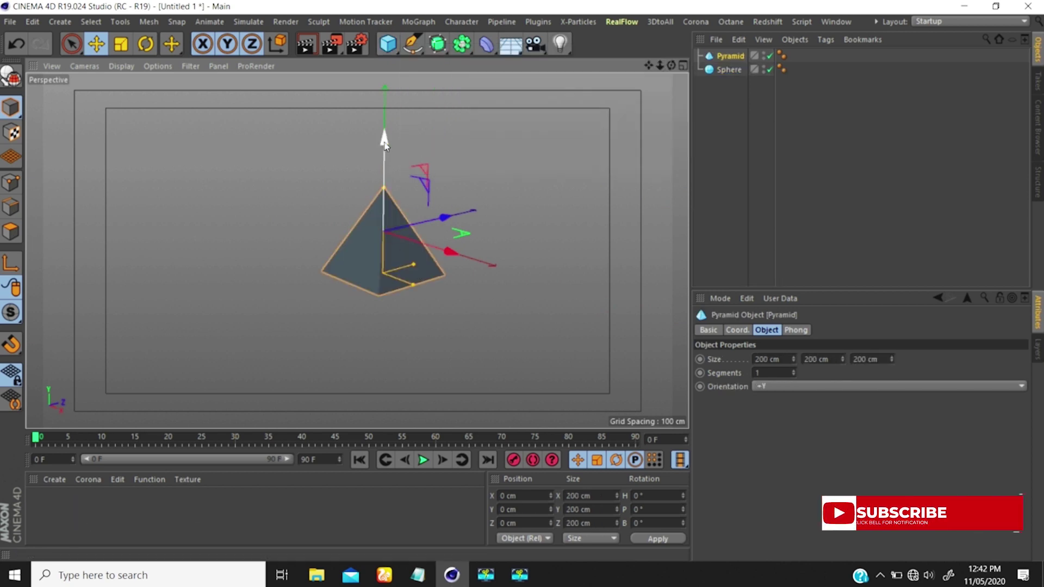
pyautogui.moveTo(383, 141); pyautogui.dragTo(384, 128)
# Add an Oil Tank primitive with its default size at the origin.
pyautogui.click(388, 43)
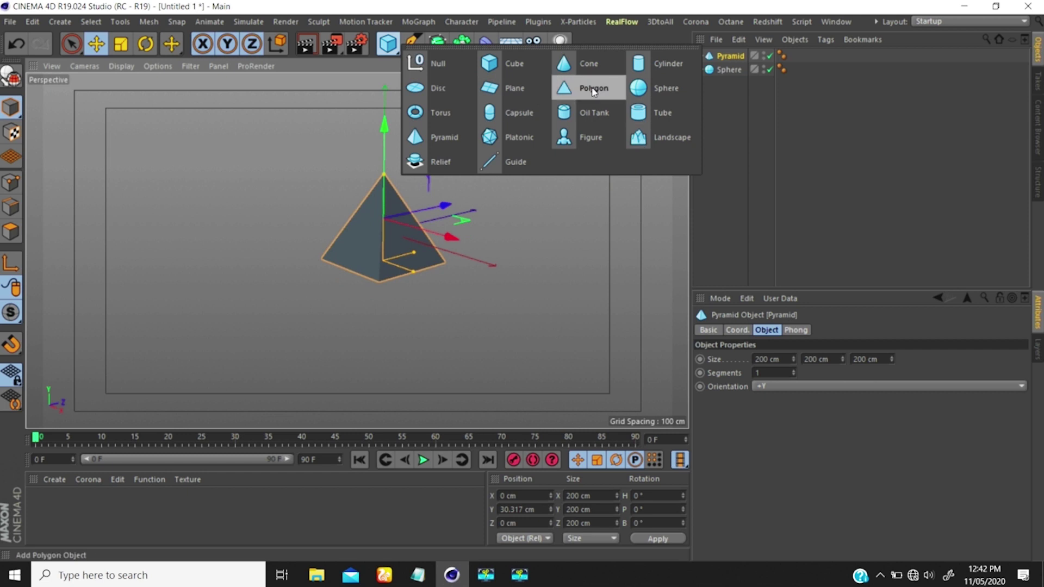
pyautogui.click(577, 112)
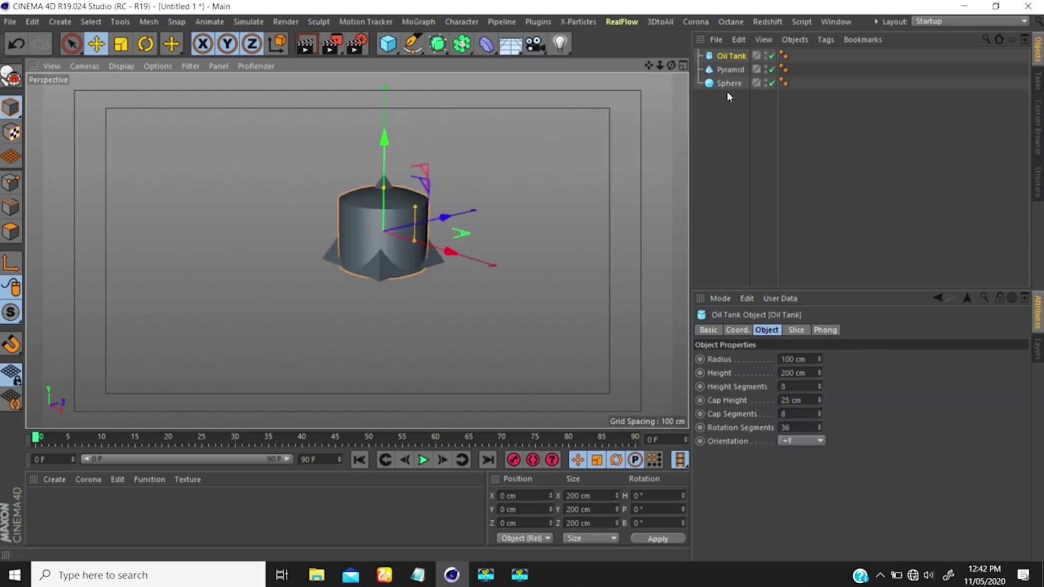
pyautogui.scroll(5, 358, 212)
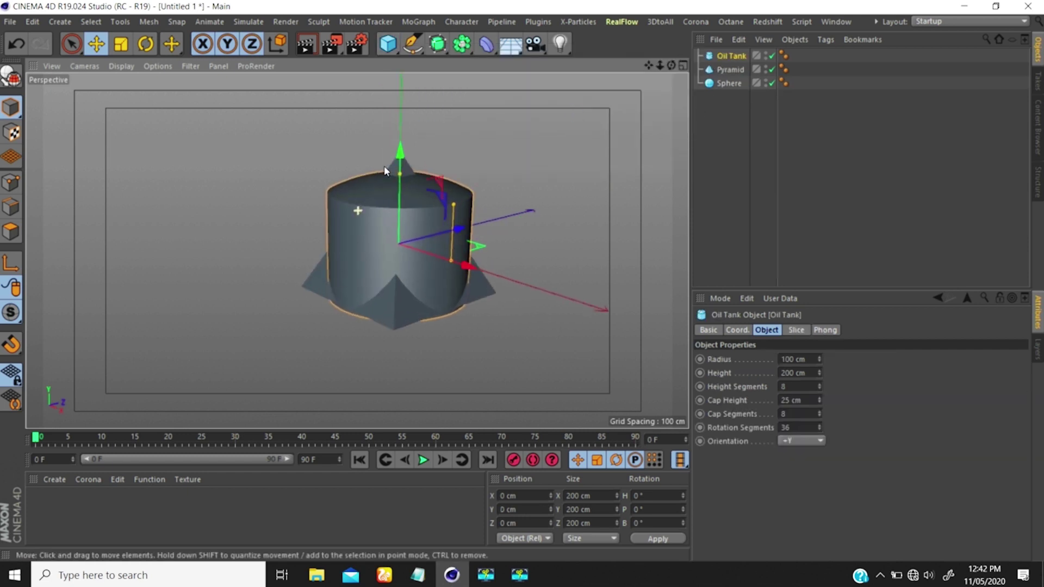
# Rename the oil tank as 1 and the pyramid as 2.
pyautogui.doubleClick(733, 56)
pyautogui.write('1')
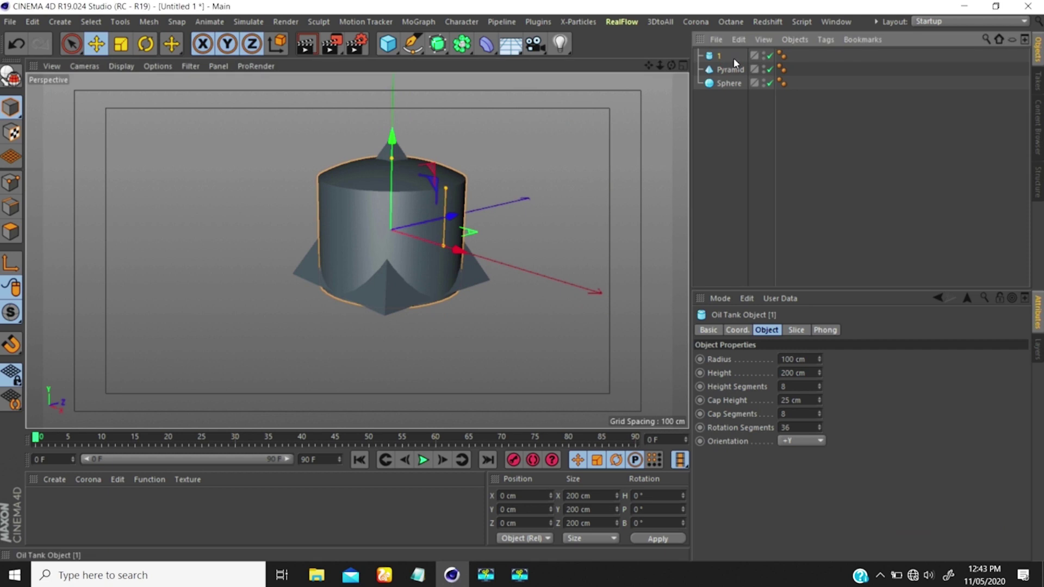
pyautogui.click(731, 71)
pyautogui.doubleClick(731, 71)
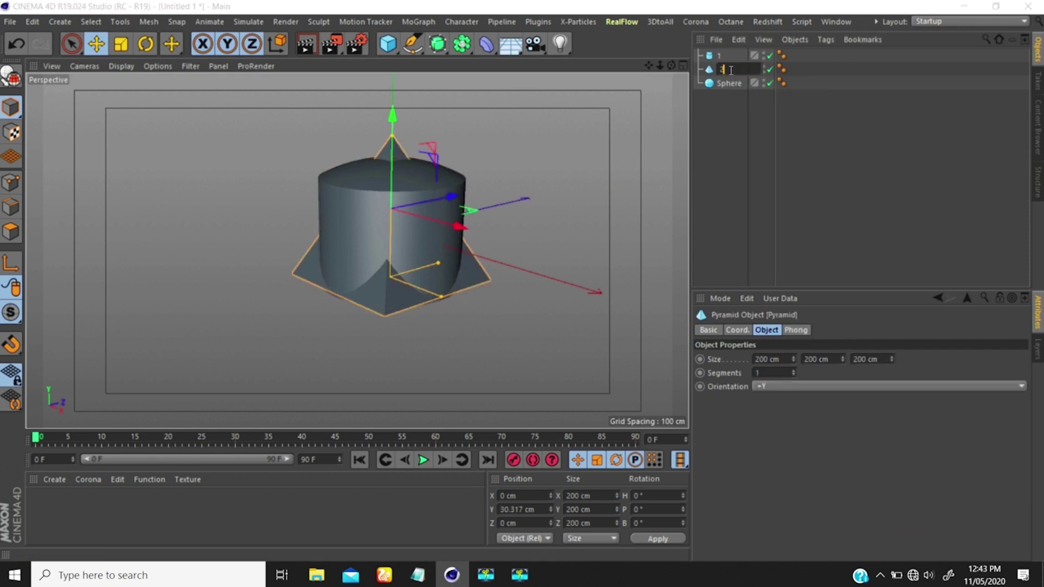
pyautogui.press('Return')
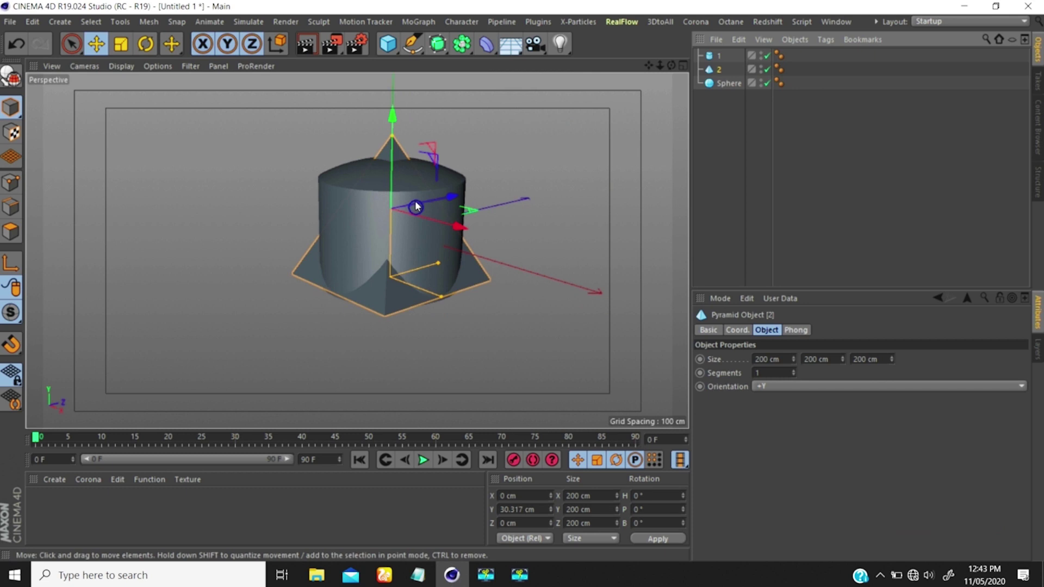
pyautogui.scroll(1, 415, 207)
# Add a MoGraph Cloner and make the sphere its child.
pyautogui.click(732, 81)
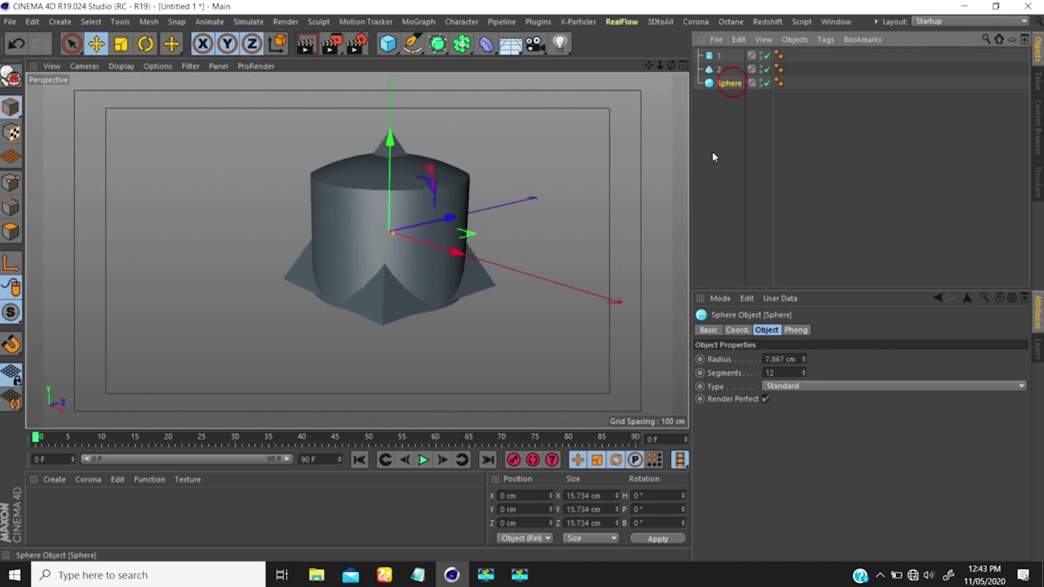
pyautogui.click(415, 21)
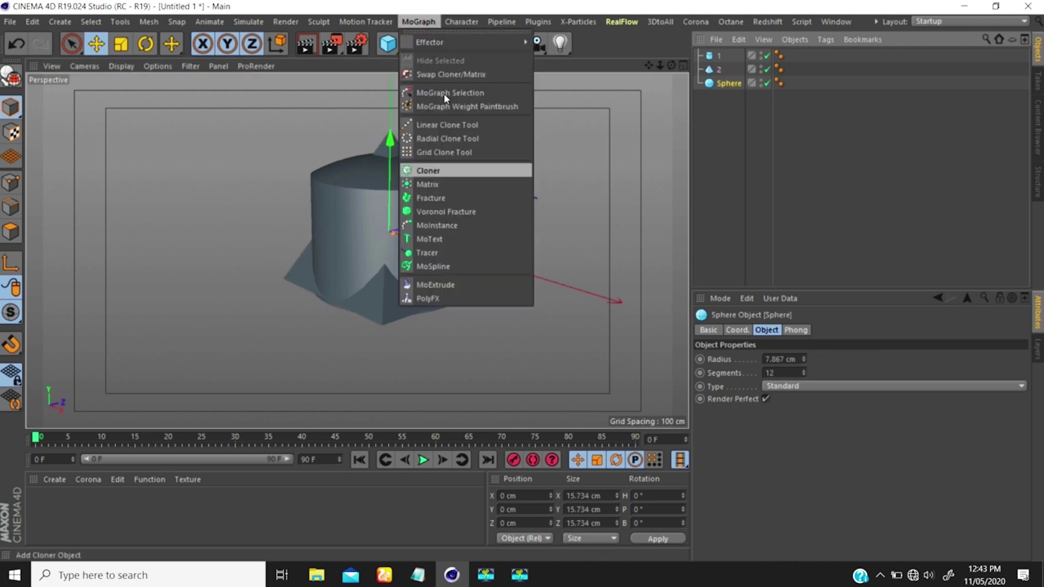
pyautogui.click(427, 170)
pyautogui.moveTo(733, 98); pyautogui.dragTo(727, 57)
pyautogui.press('Delete')
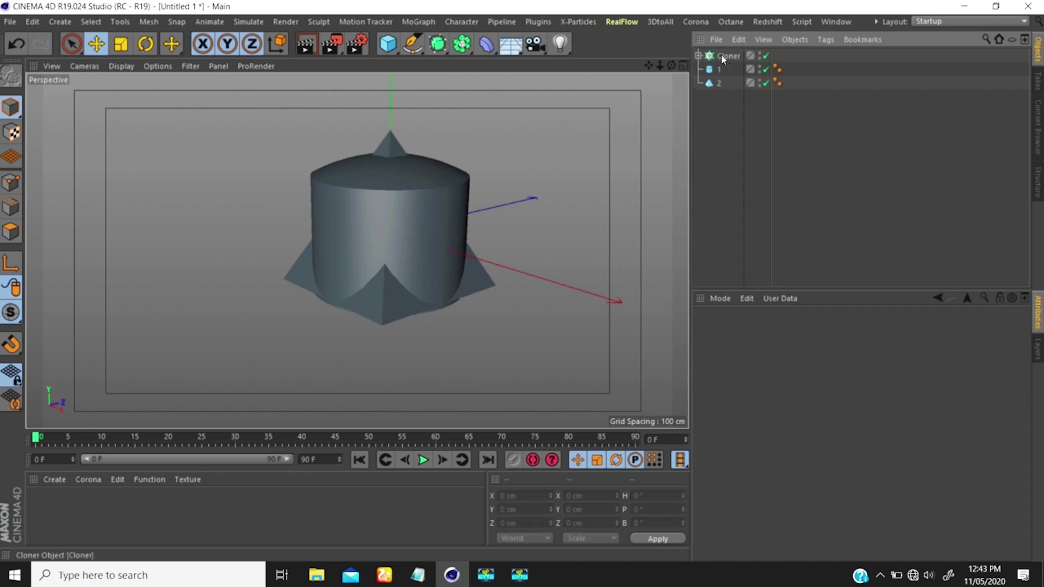
# Select the Cloner and hide objects 1 and 2 in the viewport.
pyautogui.click(721, 54)
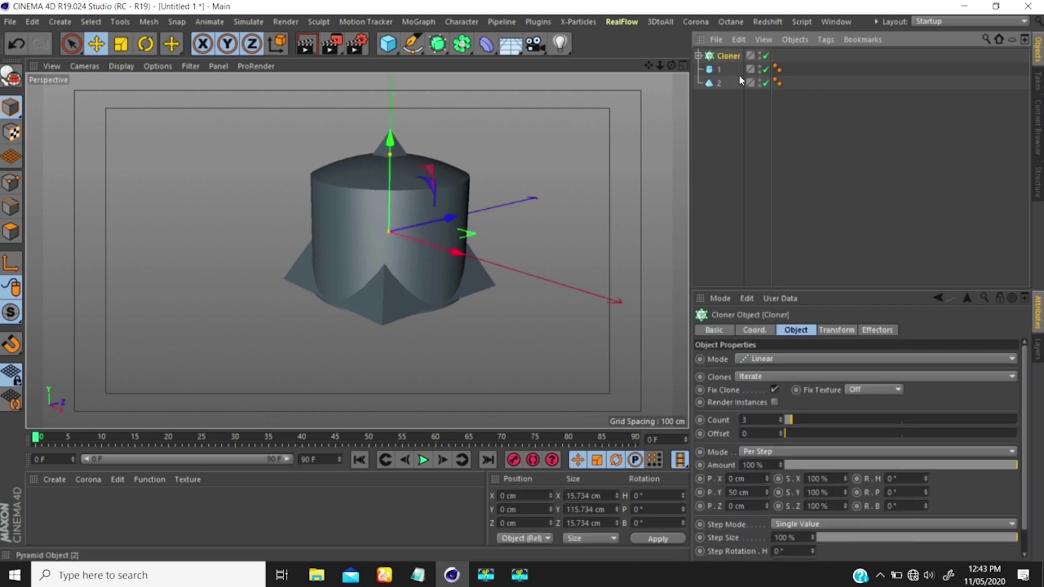
pyautogui.click(760, 70)
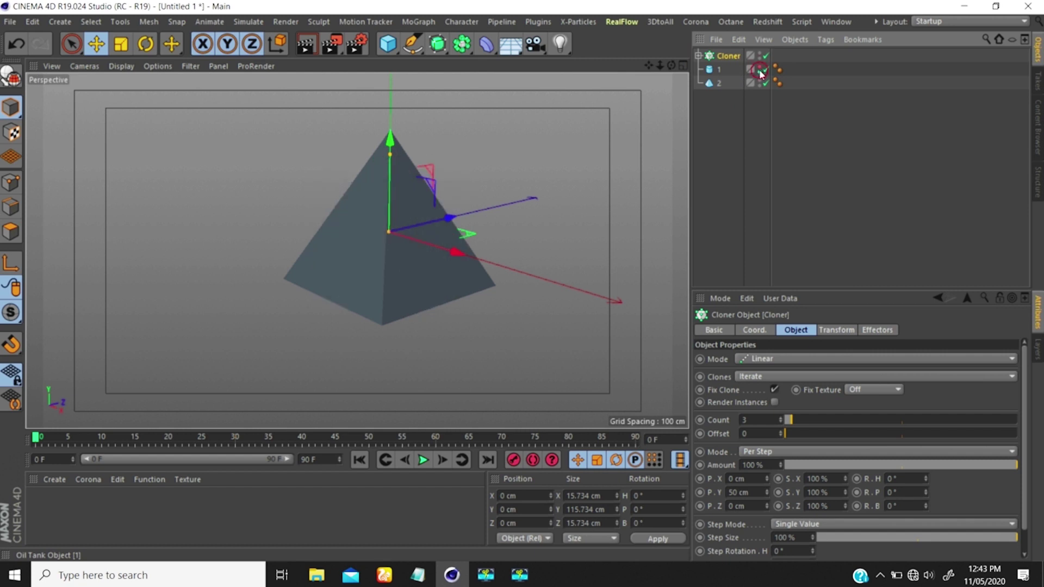
pyautogui.click(758, 82)
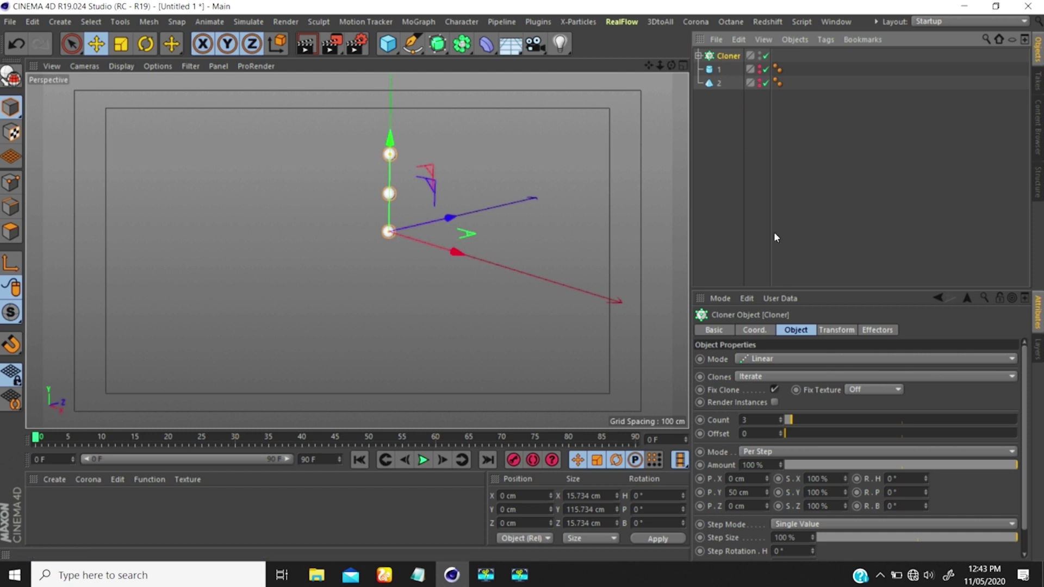
# Set the Cloner's mode to Object and assign oil tank 1 as the object to clone onto.
pyautogui.click(752, 360)
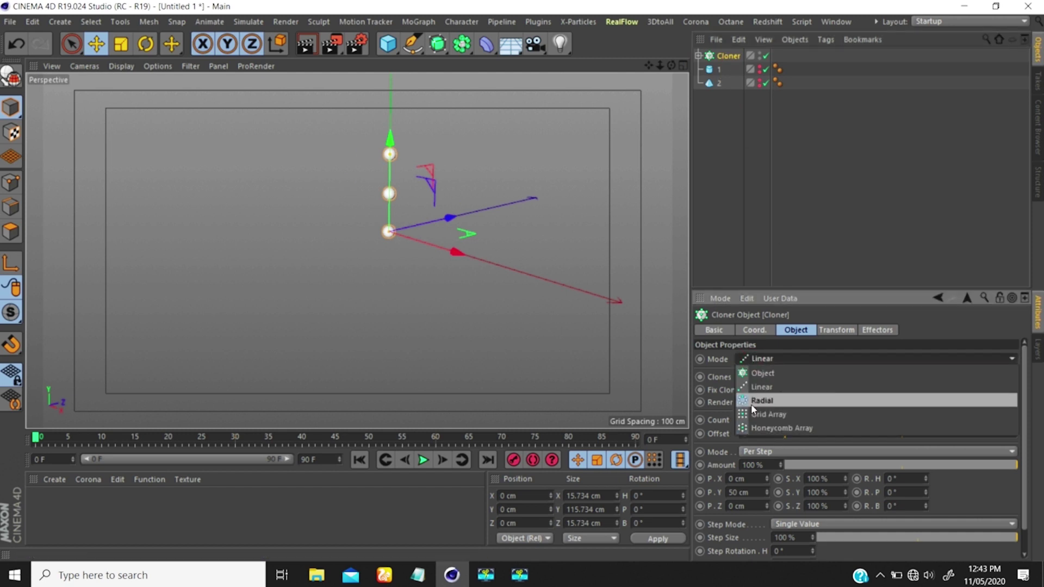
pyautogui.click(755, 374)
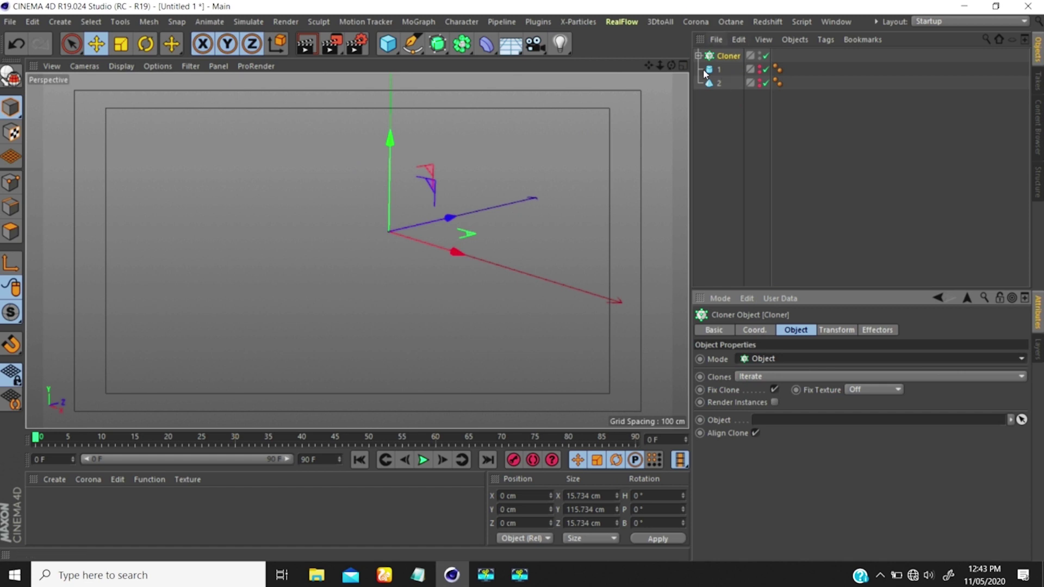
pyautogui.moveTo(711, 73); pyautogui.dragTo(786, 353)
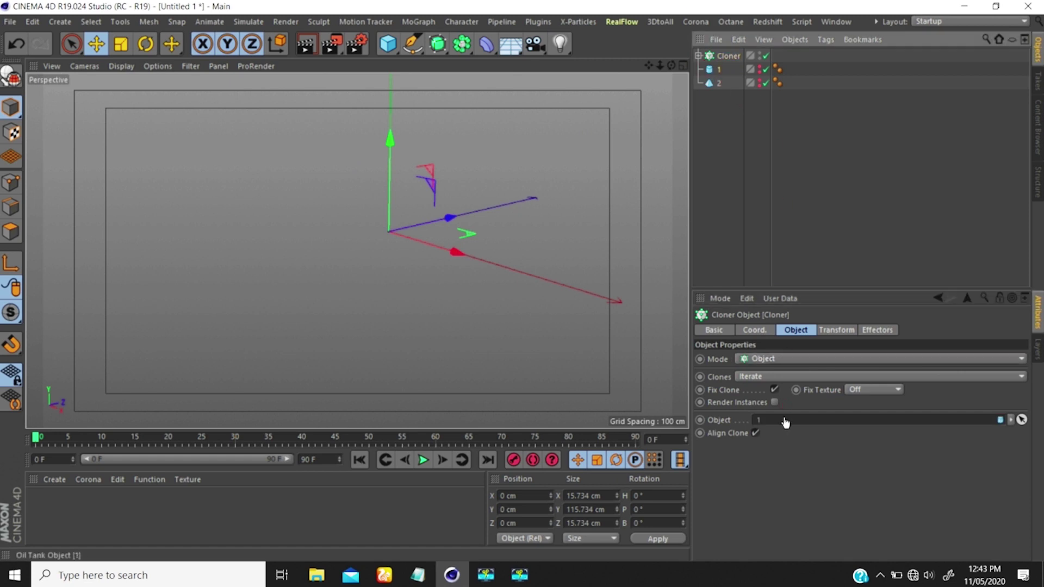
pyautogui.scroll(-3, 433, 214)
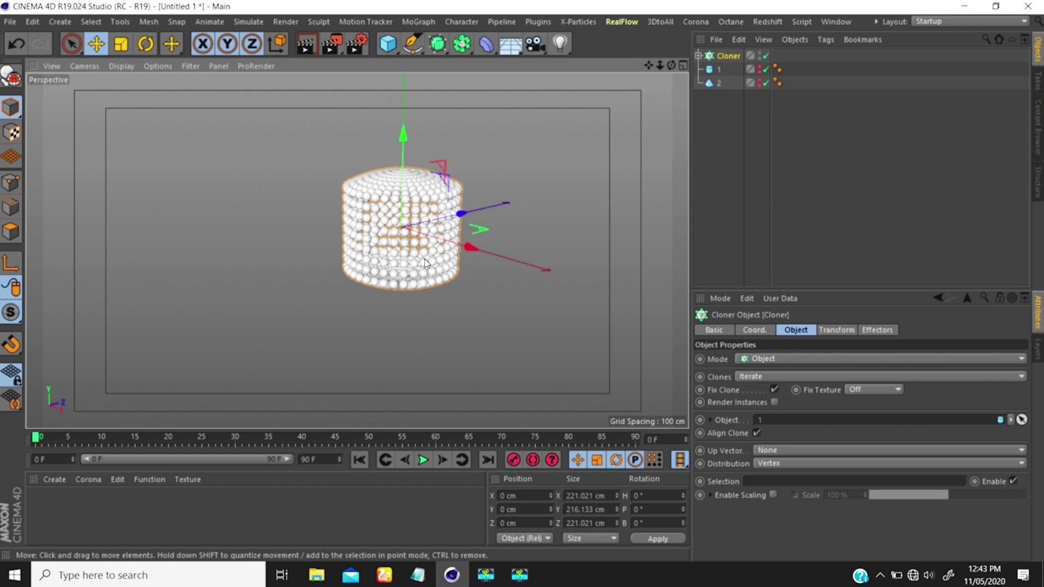
pyautogui.scroll(2, 433, 215)
pyautogui.moveTo(404, 225)
pyautogui.keyDown('alt'); pyautogui.mouseDown()
pyautogui.moveTo(361, 234)
pyautogui.moveTo(416, 272)
pyautogui.moveTo(463, 265)
pyautogui.moveTo(429, 220)
pyautogui.mouseUp(); pyautogui.keyUp('alt')
pyautogui.keyDown('alt'); pyautogui.moveTo(428, 217); pyautogui.dragTo(405, 214, button='right'); pyautogui.keyUp('alt')
pyautogui.moveTo(405, 214)
pyautogui.keyDown('alt'); pyautogui.mouseDown()
pyautogui.moveTo(357, 250)
pyautogui.moveTo(409, 222)
pyautogui.moveTo(413, 202)
pyautogui.mouseUp(); pyautogui.keyUp('alt')
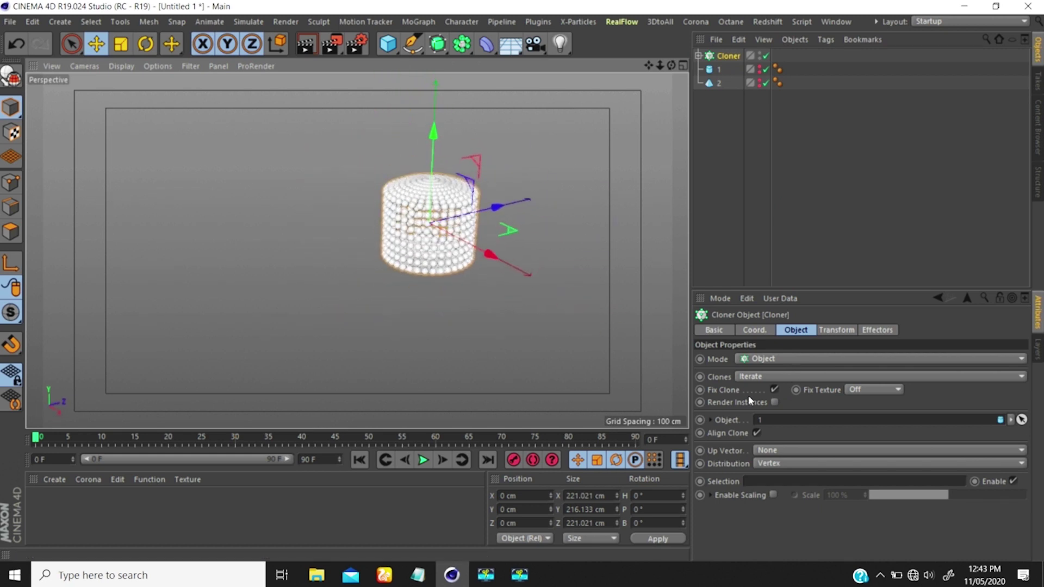
# Enable Render Instances for the Cloner.
pyautogui.click(774, 402)
pyautogui.moveTo(453, 149)
pyautogui.keyDown('alt'); pyautogui.mouseDown()
pyautogui.moveTo(373, 175)
pyautogui.moveTo(410, 272)
pyautogui.moveTo(359, 247)
pyautogui.moveTo(417, 269)
pyautogui.moveTo(411, 230)
pyautogui.moveTo(430, 222)
pyautogui.mouseUp(); pyautogui.keyUp('alt')
pyautogui.scroll(3, 429, 250)
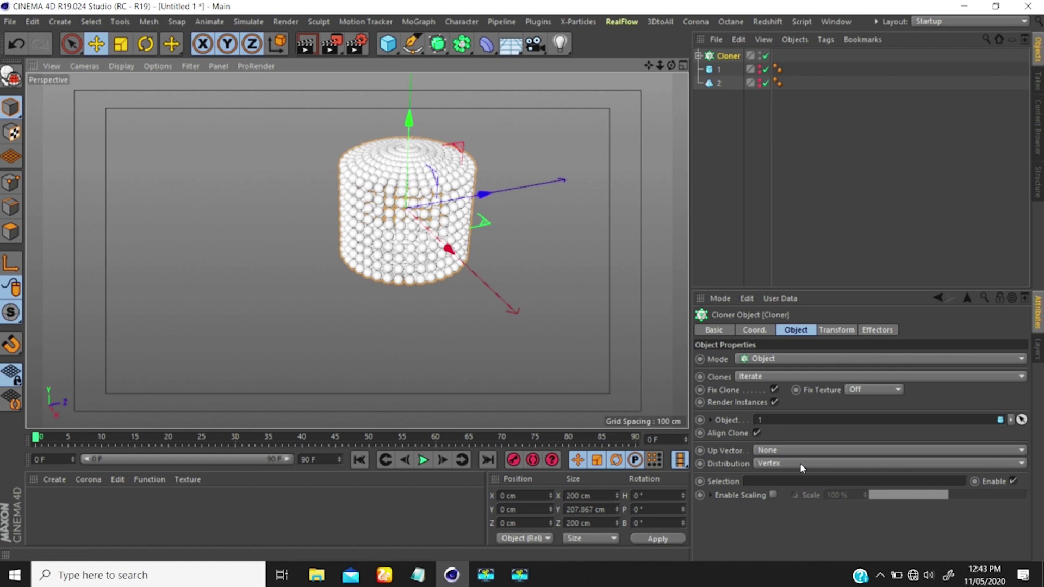
# Try the Surface distribution on the Cloner, and set the distribution to Volume.
pyautogui.click(772, 463)
pyautogui.click(772, 518)
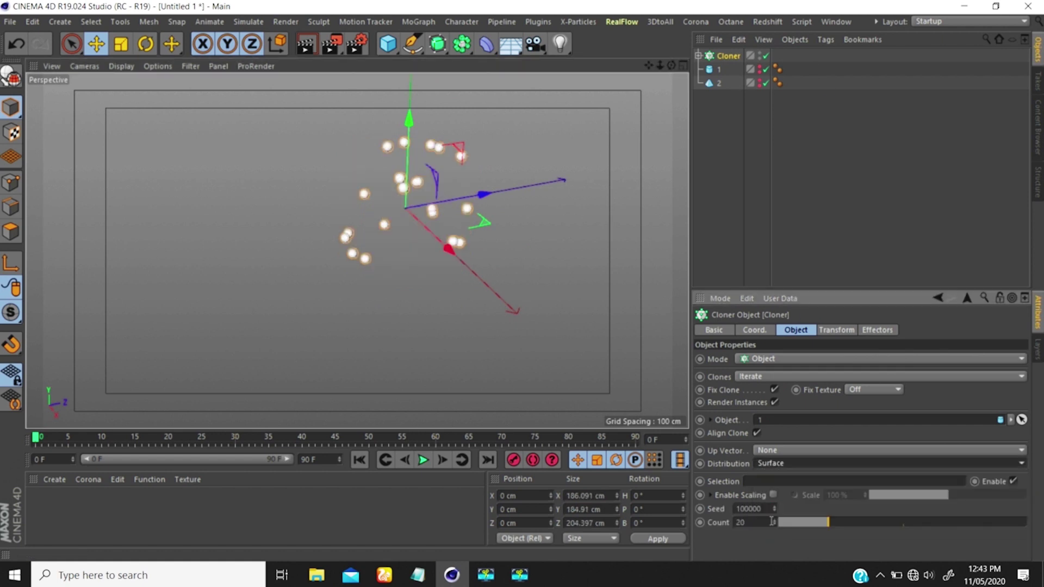
pyautogui.click(775, 464)
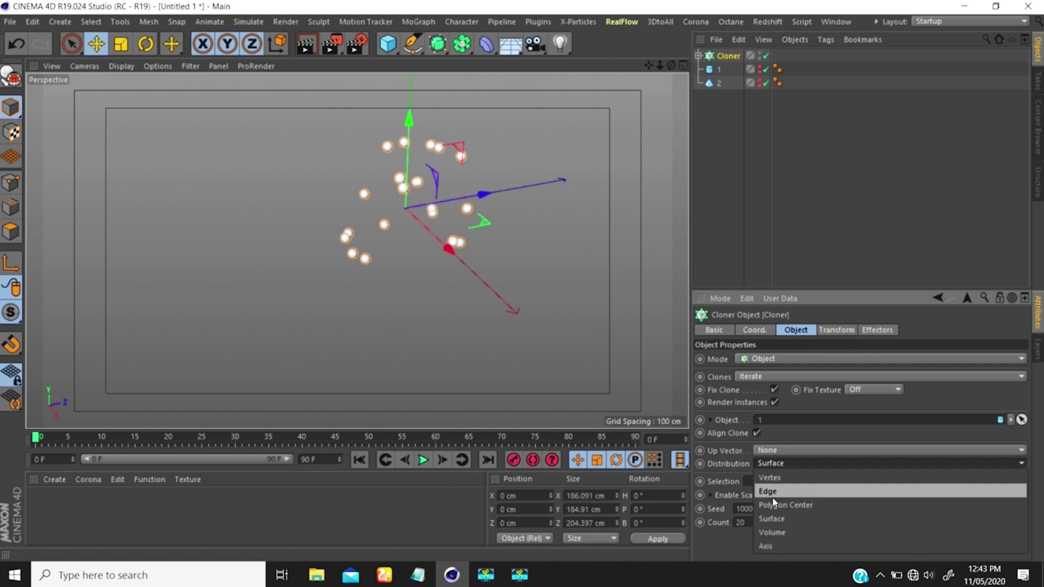
pyautogui.click(770, 530)
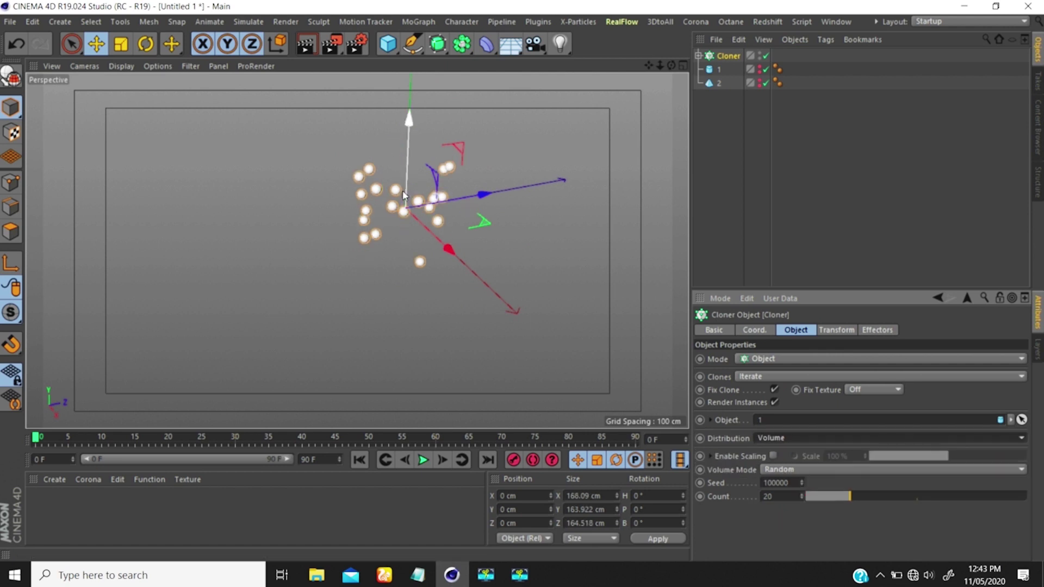
# Set the Cloner's count to 2000 and inspect the filled tank shape from several angles.
pyautogui.click(780, 494)
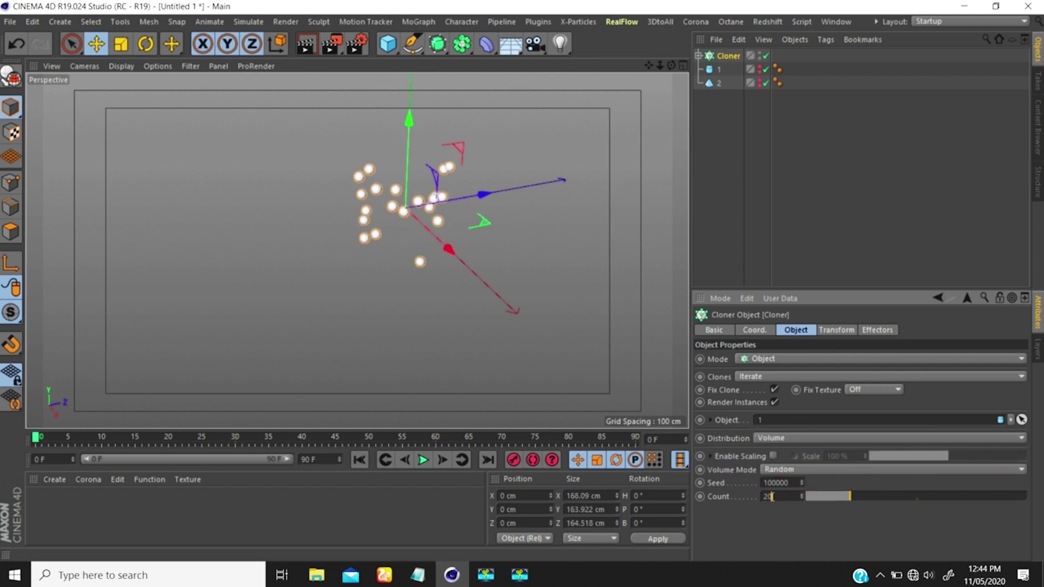
pyautogui.write('00')
pyautogui.press('Return')
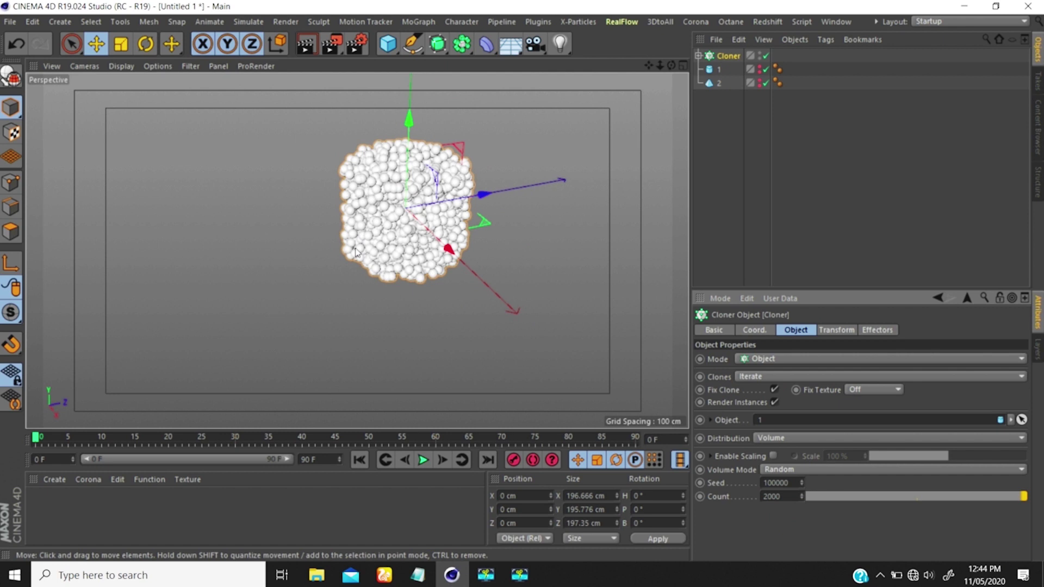
pyautogui.keyDown('alt'); pyautogui.moveTo(356, 251); pyautogui.dragTo(454, 157); pyautogui.keyUp('alt')
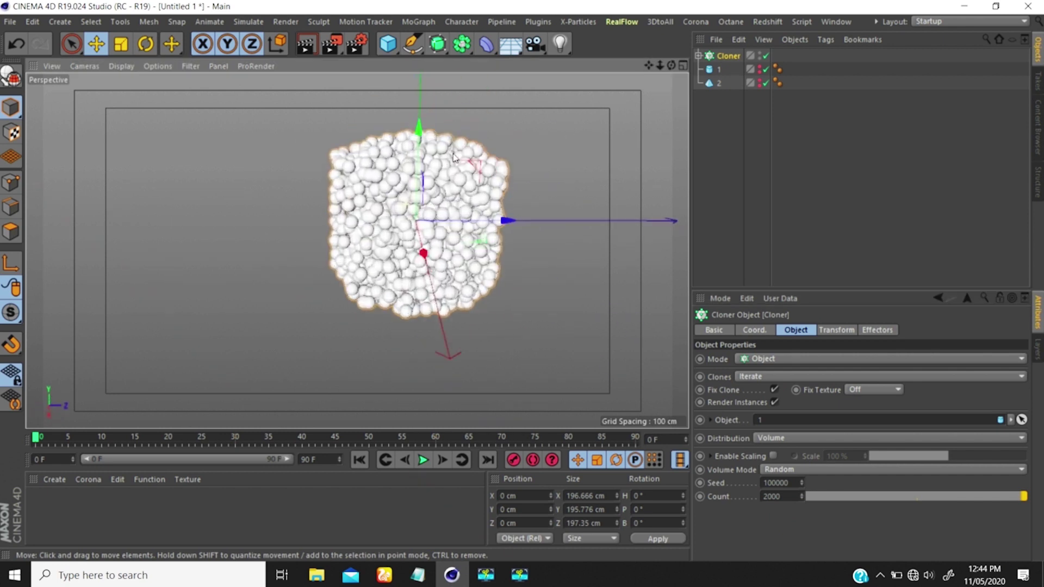
pyautogui.scroll(1, 455, 158)
pyautogui.keyDown('alt'); pyautogui.moveTo(451, 212); pyautogui.dragTo(409, 224, button='middle'); pyautogui.keyUp('alt')
pyautogui.scroll(-7, 411, 233)
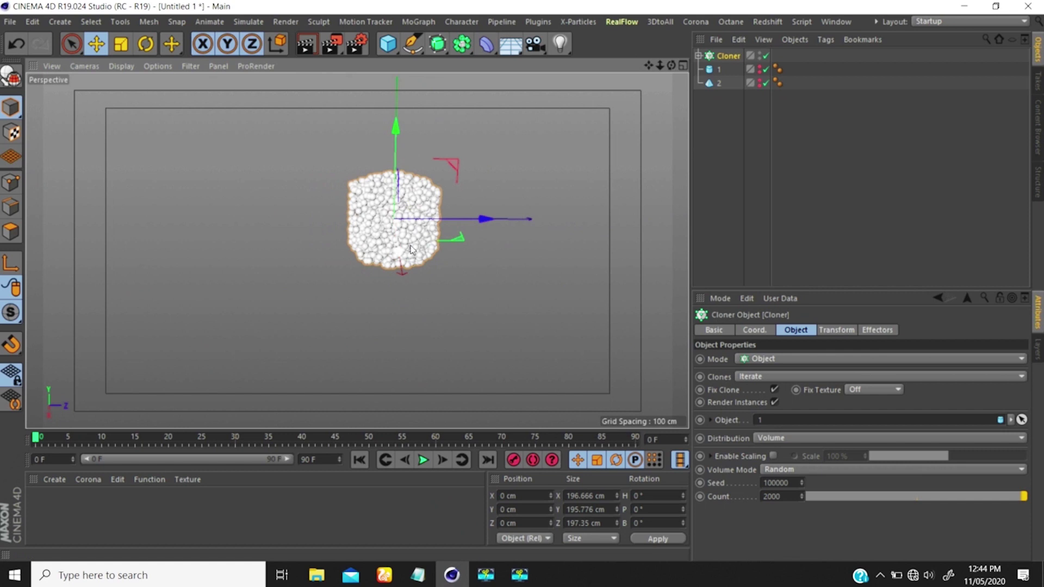
pyautogui.moveTo(424, 235)
pyautogui.keyDown('alt'); pyautogui.mouseDown()
pyautogui.moveTo(406, 188)
pyautogui.moveTo(417, 219)
pyautogui.mouseUp(); pyautogui.keyUp('alt')
pyautogui.keyDown('alt'); pyautogui.moveTo(405, 198); pyautogui.dragTo(428, 152, button='right'); pyautogui.keyUp('alt')
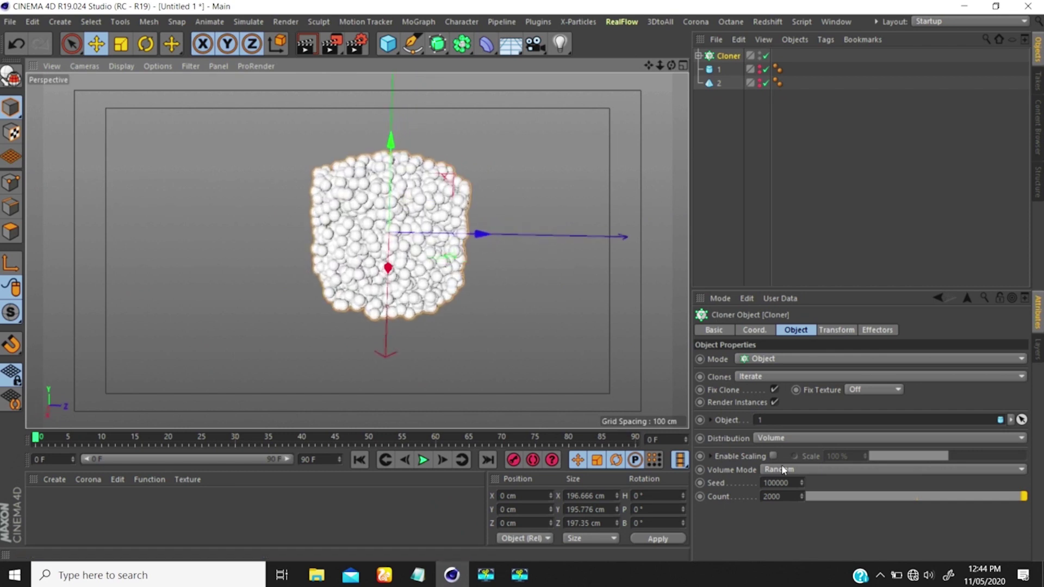
# Try the Surface distribution with the 2000 clones and inspect the shell of spheres up close.
pyautogui.click(781, 437)
pyautogui.click(771, 493)
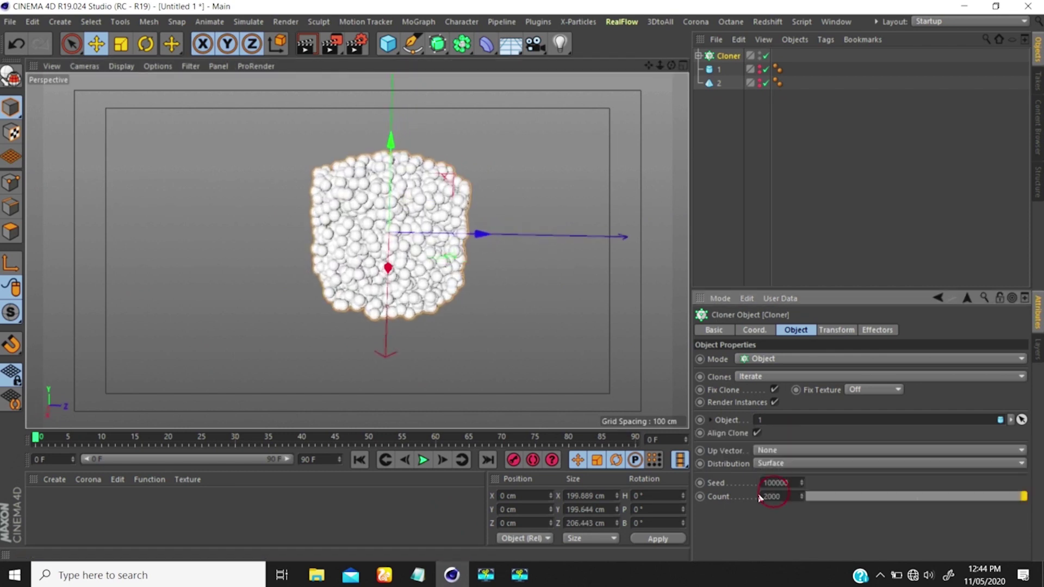
pyautogui.moveTo(412, 234)
pyautogui.keyDown('alt'); pyautogui.mouseDown(button='right')
pyautogui.moveTo(383, 235)
pyautogui.moveTo(401, 231)
pyautogui.mouseUp(button='right'); pyautogui.keyUp('alt')
pyautogui.keyDown('alt'); pyautogui.moveTo(417, 222); pyautogui.dragTo(383, 243, button='middle'); pyautogui.keyUp('alt')
pyautogui.scroll(3, 384, 244)
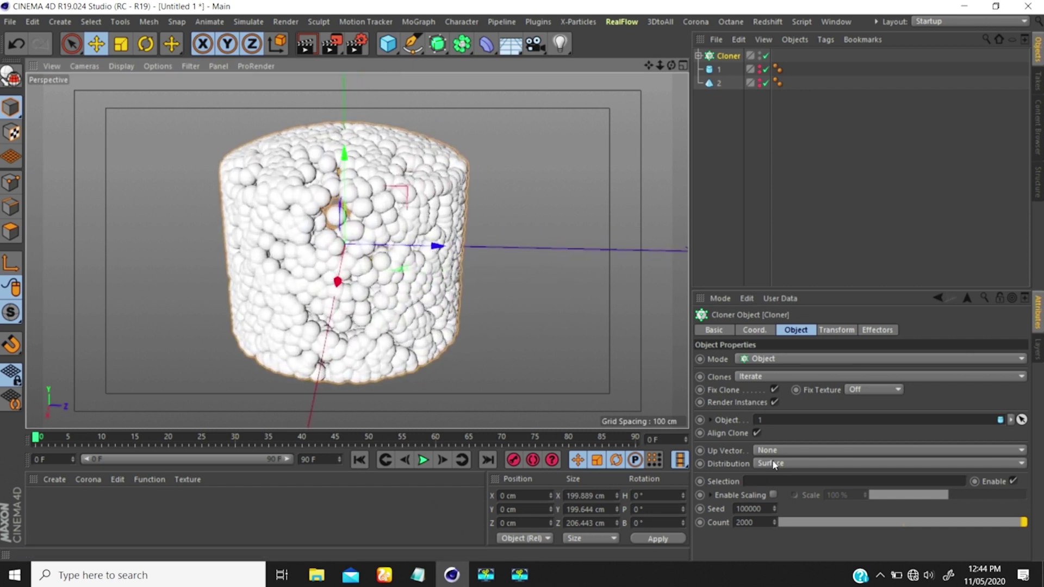
# Return the Cloner's distribution to Volume and check the clones from near and far.
pyautogui.click(772, 463)
pyautogui.click(772, 532)
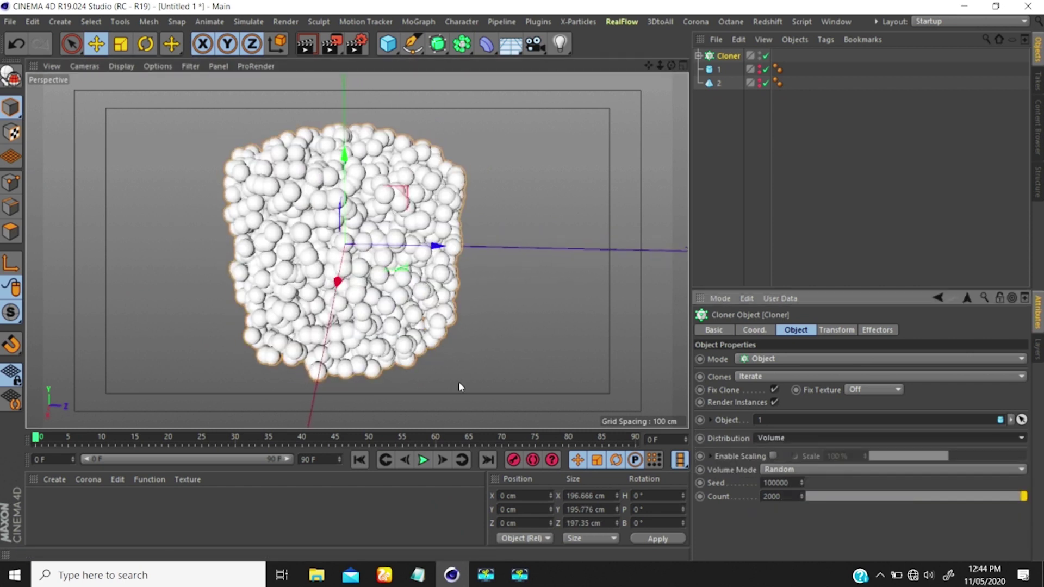
pyautogui.moveTo(377, 256)
pyautogui.keyDown('alt'); pyautogui.mouseDown()
pyautogui.moveTo(168, 139)
pyautogui.moveTo(242, 135)
pyautogui.moveTo(342, 220)
pyautogui.moveTo(320, 201)
pyautogui.moveTo(296, 212)
pyautogui.moveTo(266, 167)
pyautogui.moveTo(294, 197)
pyautogui.mouseUp(); pyautogui.keyUp('alt')
pyautogui.scroll(6, 266, 168)
pyautogui.scroll(-3, 267, 167)
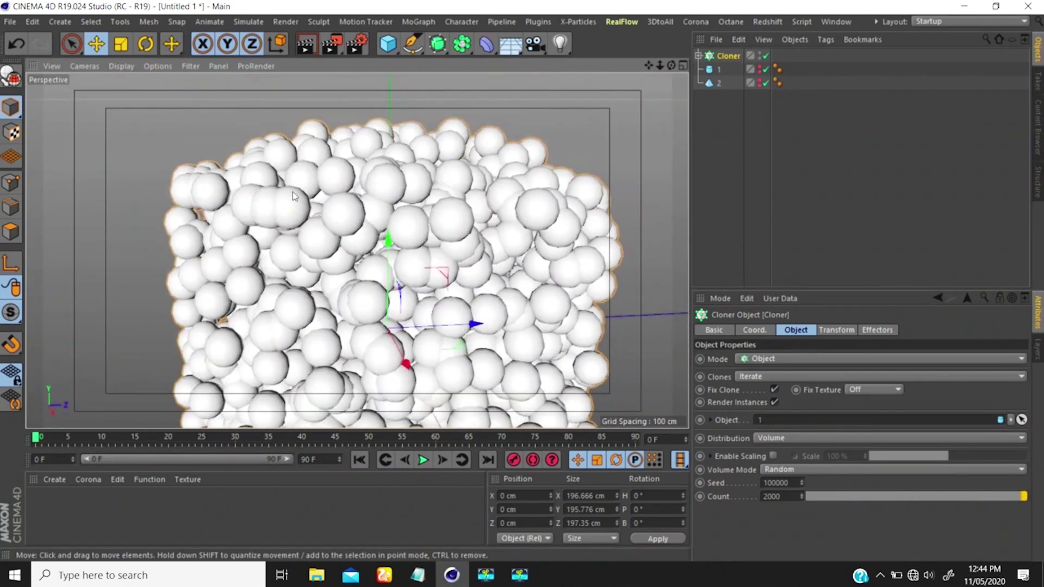
pyautogui.scroll(-5, 266, 213)
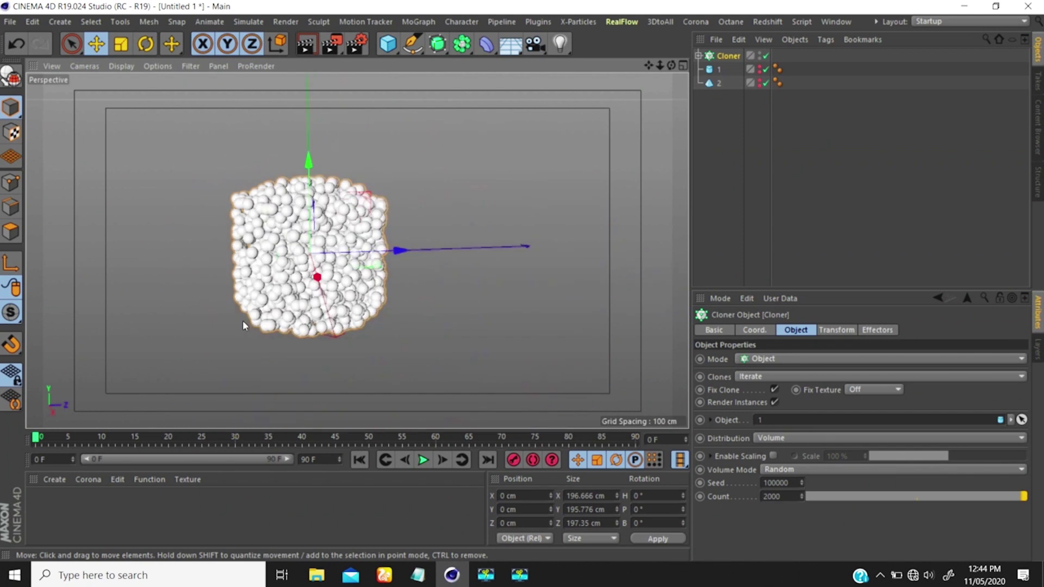
# Set the Cloner's distribution to Surface.
pyautogui.click(783, 439)
pyautogui.click(781, 491)
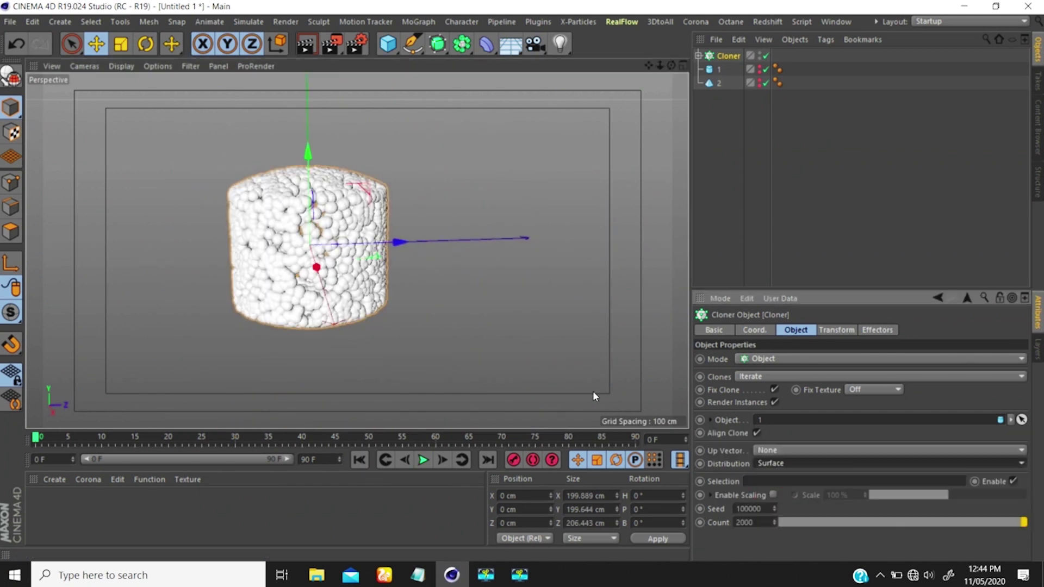
pyautogui.scroll(4, 240, 150)
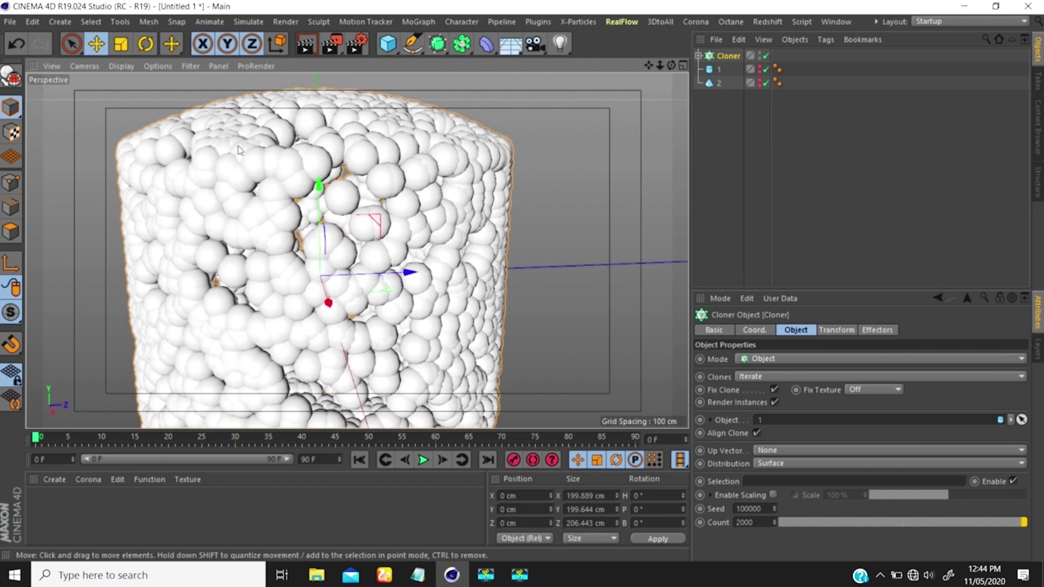
pyautogui.scroll(-5, 267, 207)
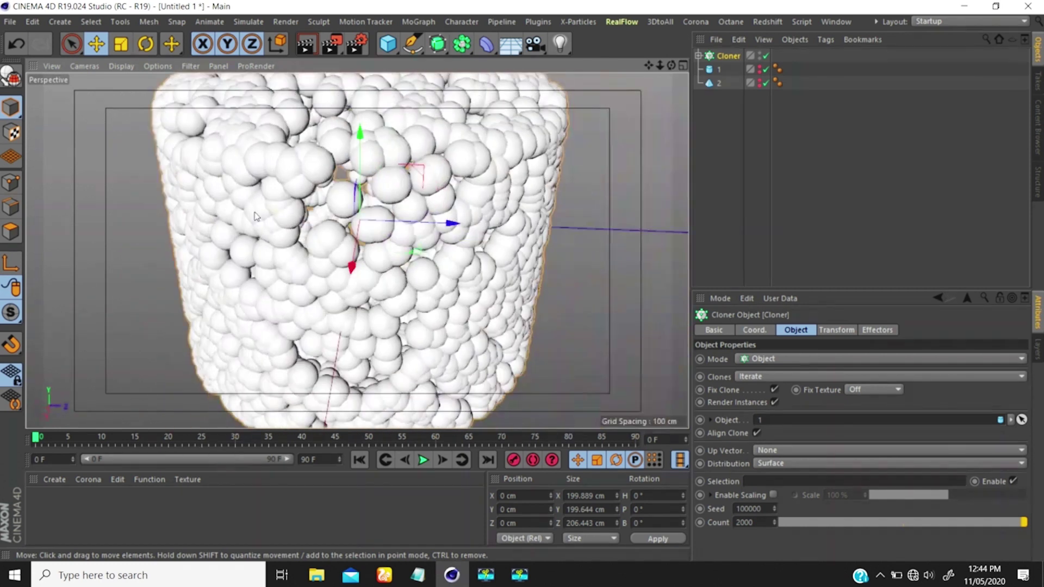
# Examine the tank's shell of spheres from an angle, near and far, for overlapping clones.
pyautogui.moveTo(319, 235)
pyautogui.keyDown('alt'); pyautogui.mouseDown()
pyautogui.moveTo(348, 206)
pyautogui.moveTo(354, 175)
pyautogui.mouseUp(); pyautogui.keyUp('alt')
pyautogui.scroll(5, 354, 175)
pyautogui.scroll(-3, 354, 175)
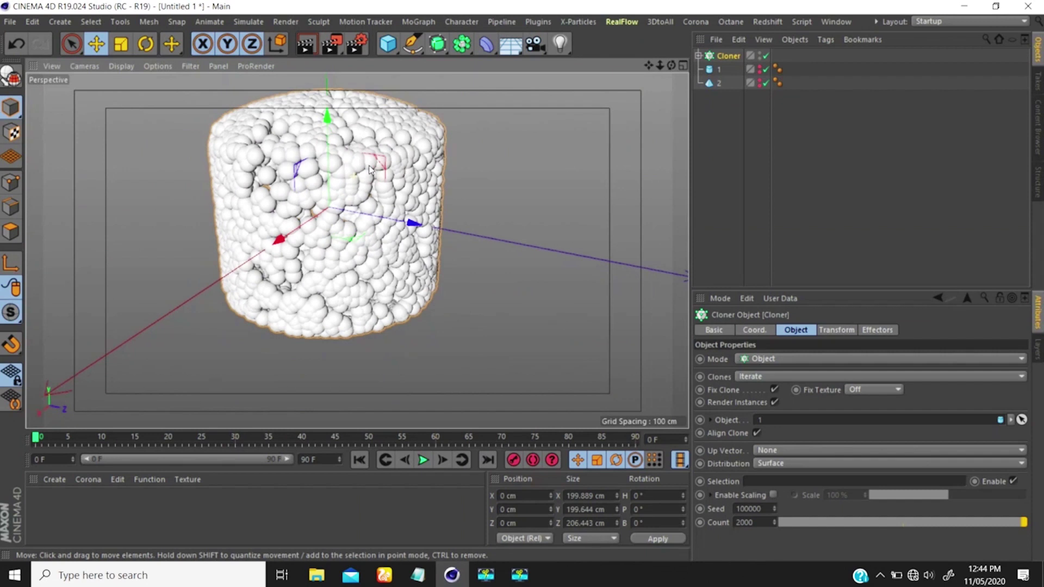
pyautogui.keyDown('alt'); pyautogui.moveTo(354, 168); pyautogui.dragTo(387, 207, button='middle'); pyautogui.keyUp('alt')
pyautogui.scroll(-2, 357, 186)
pyautogui.scroll(3, 348, 196)
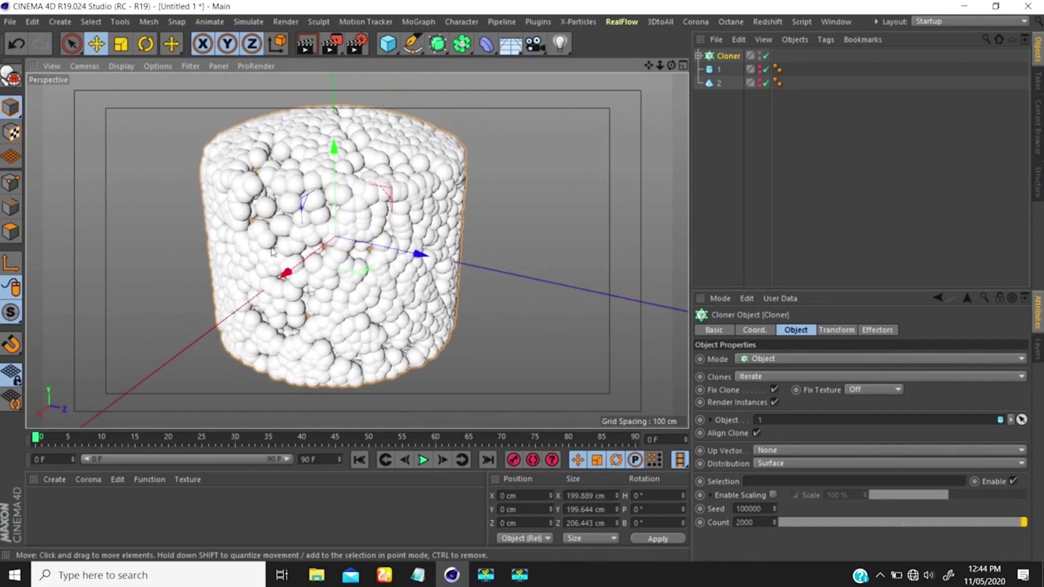
pyautogui.scroll(4, 354, 202)
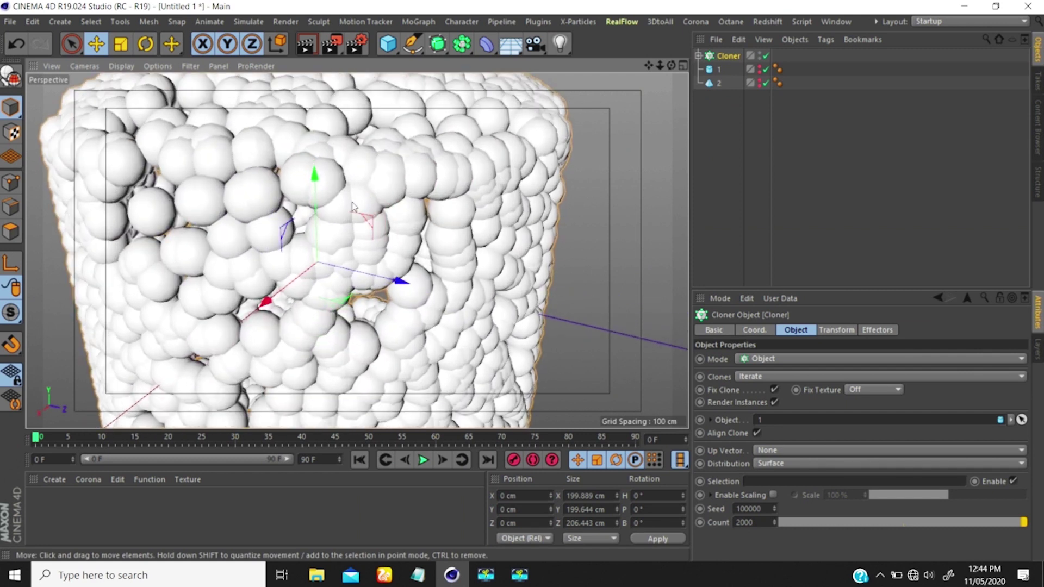
pyautogui.scroll(-5, 365, 202)
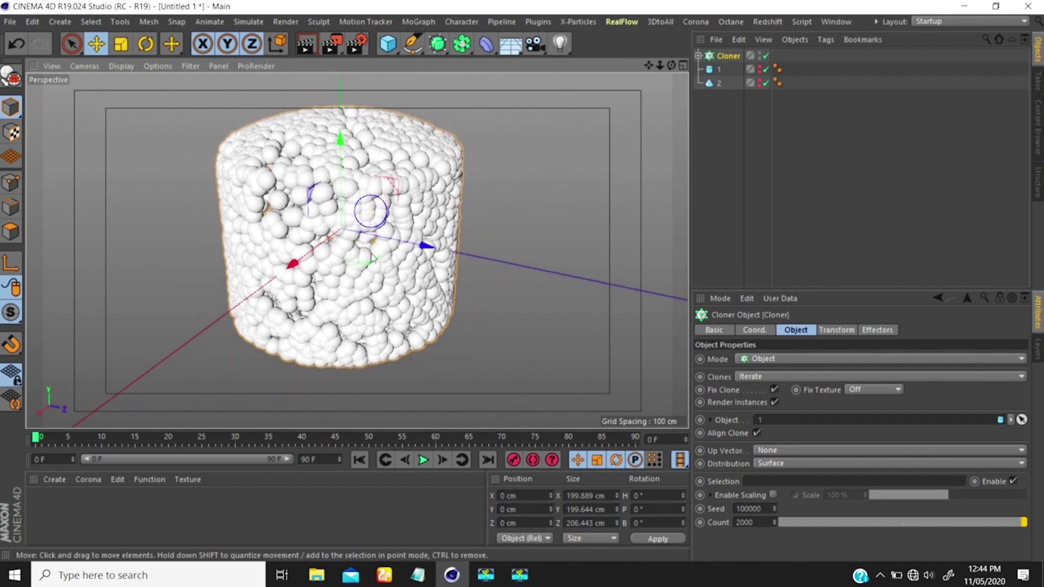
pyautogui.keyDown('alt'); pyautogui.moveTo(372, 225); pyautogui.dragTo(373, 214); pyautogui.keyUp('alt')
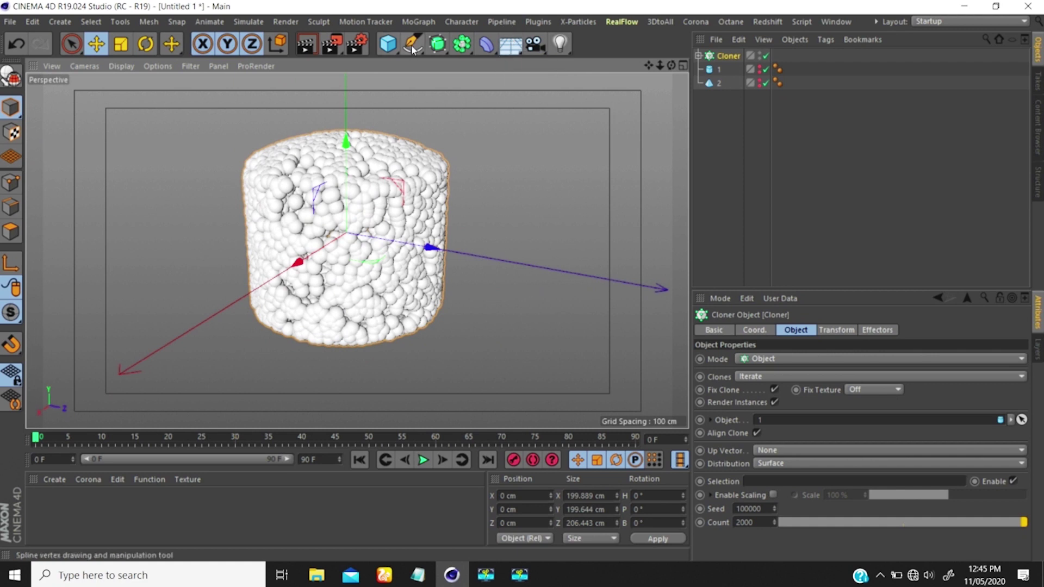
# Detach the MoGraph effector list as a floating palette and place it beside the tank of clones.
pyautogui.click(415, 21)
pyautogui.moveTo(426, 42)
pyautogui.click(533, 39)
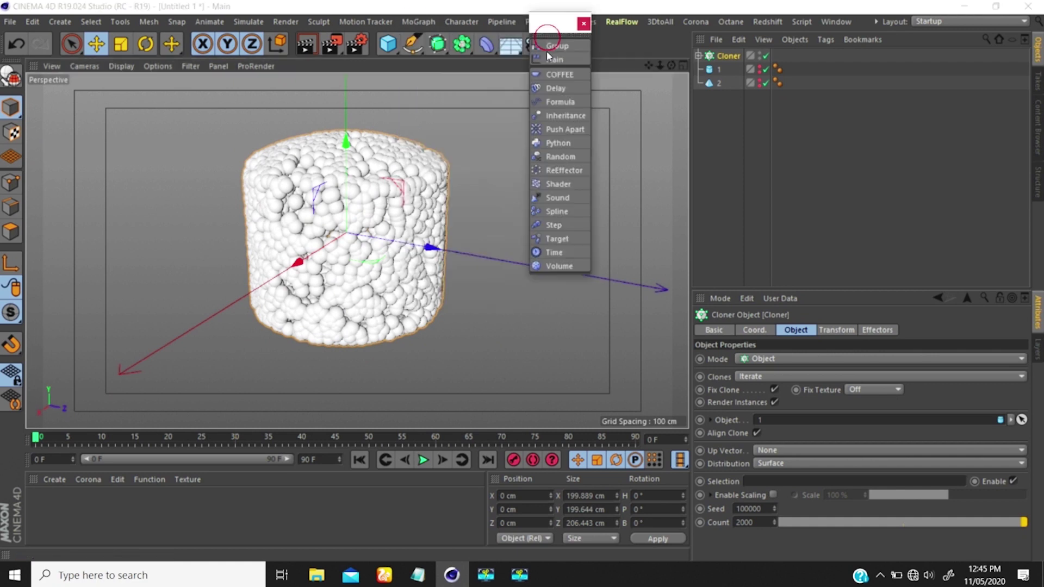
pyautogui.moveTo(547, 44); pyautogui.dragTo(138, 125)
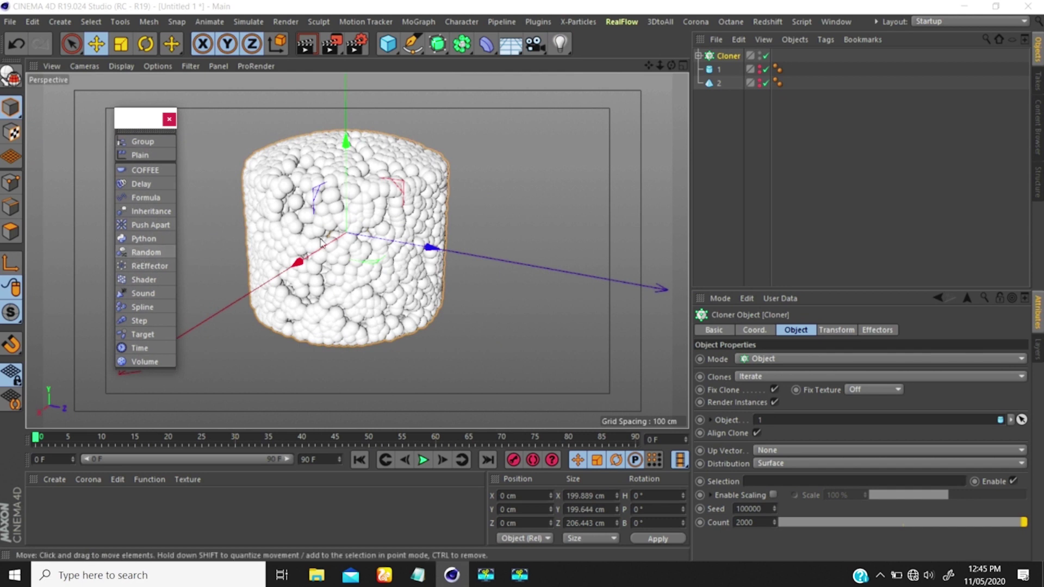
# Add a Push Apart effector to the Cloner and bring up the effector's settings.
pyautogui.keyDown('alt'); pyautogui.moveTo(319, 229); pyautogui.dragTo(408, 227, button='middle'); pyautogui.keyUp('alt')
pyautogui.keyDown('alt'); pyautogui.moveTo(408, 228); pyautogui.dragTo(416, 239); pyautogui.keyUp('alt')
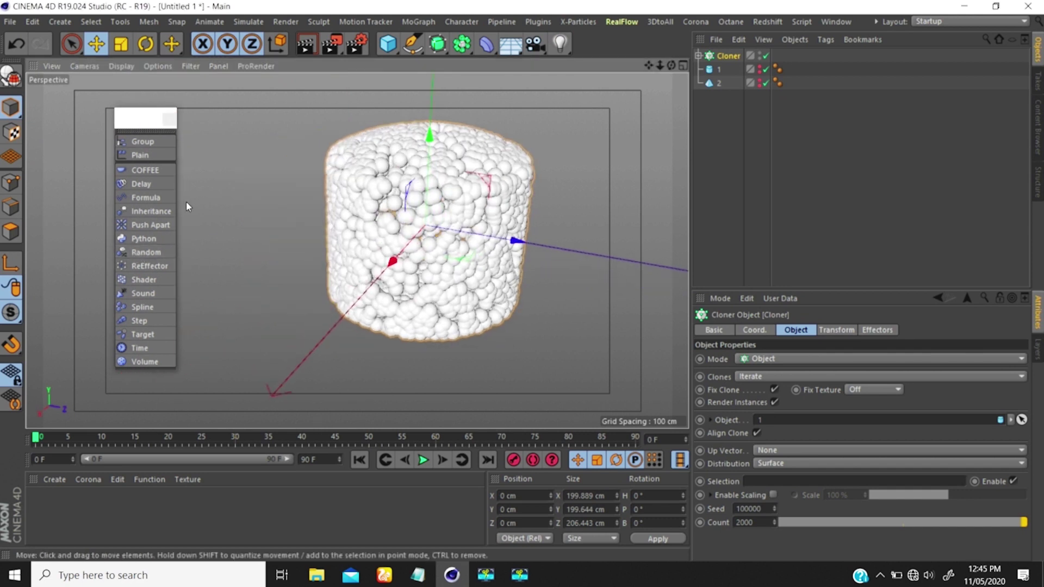
pyautogui.click(150, 224)
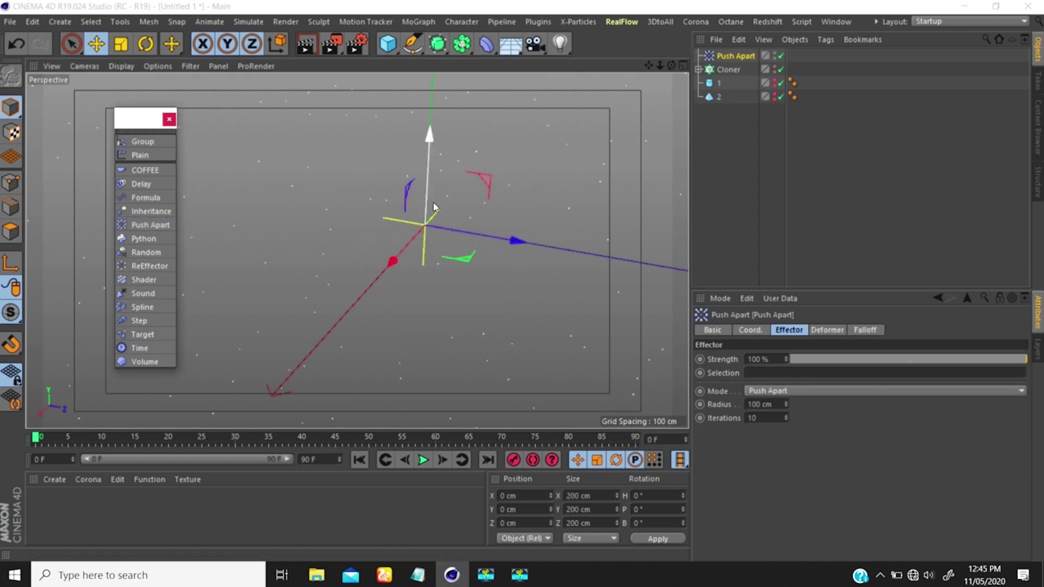
pyautogui.moveTo(439, 193)
pyautogui.keyDown('alt'); pyautogui.mouseDown(button='right')
pyautogui.moveTo(373, 324)
pyautogui.moveTo(433, 201)
pyautogui.mouseUp(button='right'); pyautogui.keyUp('alt')
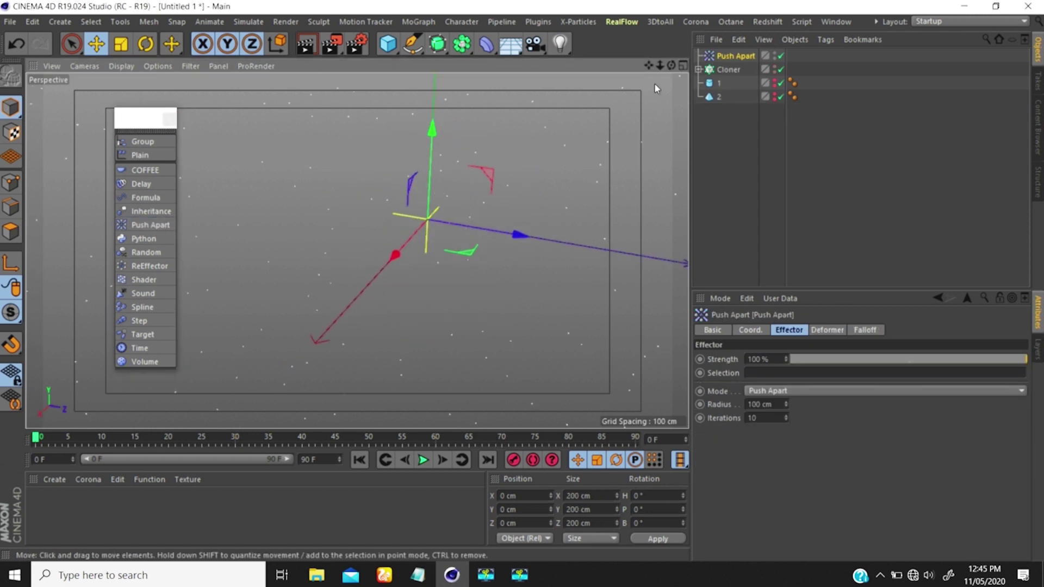
pyautogui.click(728, 70)
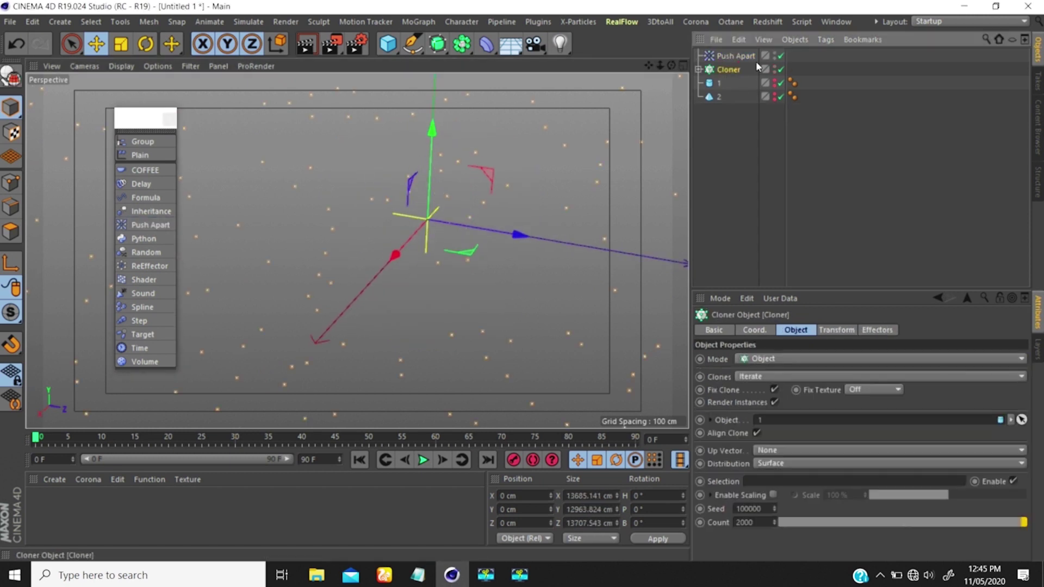
pyautogui.click(735, 55)
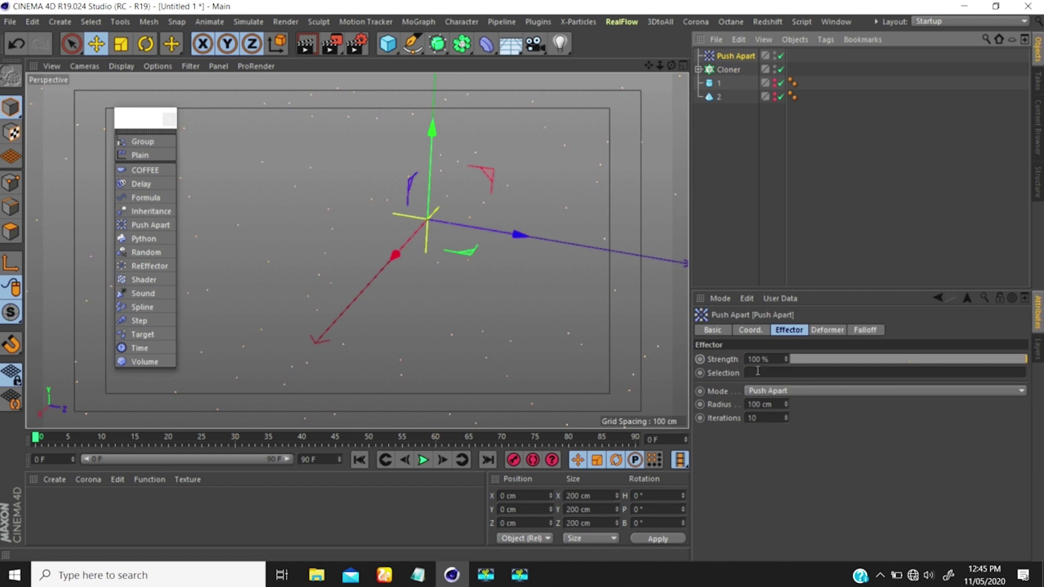
# Try a Push Apart strength of 4% with a radius of 1 cm.
pyautogui.moveTo(926, 359)
pyautogui.mouseDown()
pyautogui.moveTo(738, 364)
pyautogui.moveTo(851, 365)
pyautogui.moveTo(793, 393)
pyautogui.mouseUp()
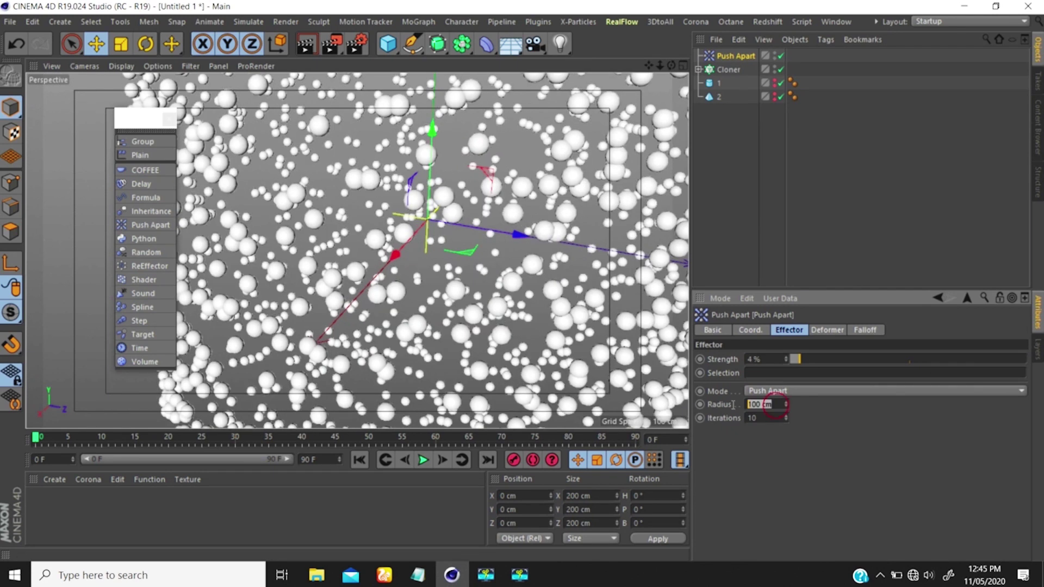
pyautogui.write('1')
pyautogui.press('Return')
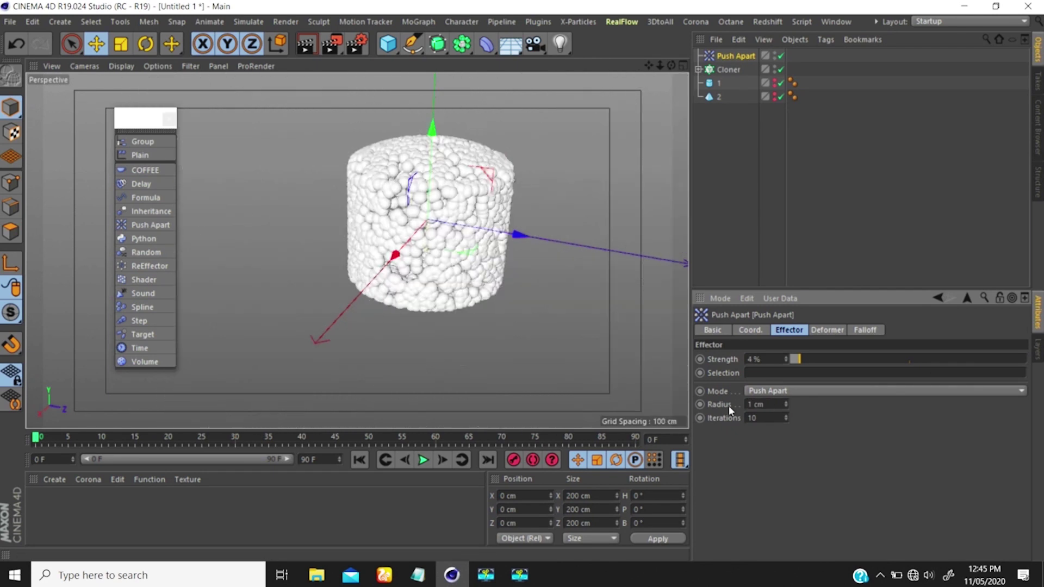
# Set the Push Apart radius to 10 cm and its strength to 100%.
pyautogui.click(762, 403)
pyautogui.write('0')
pyautogui.press('Return')
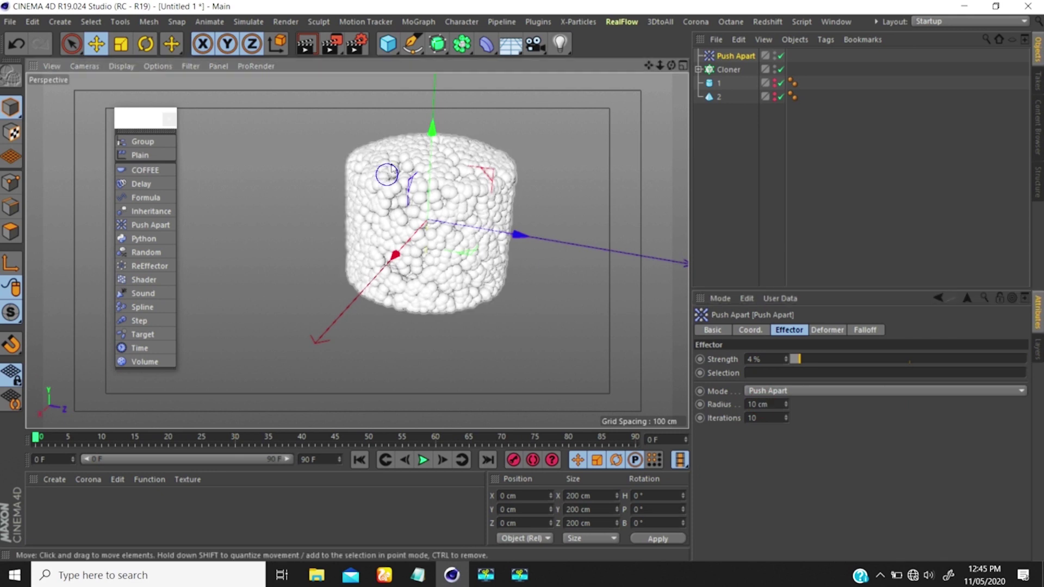
pyautogui.scroll(3, 385, 198)
pyautogui.moveTo(805, 357); pyautogui.dragTo(1025, 359)
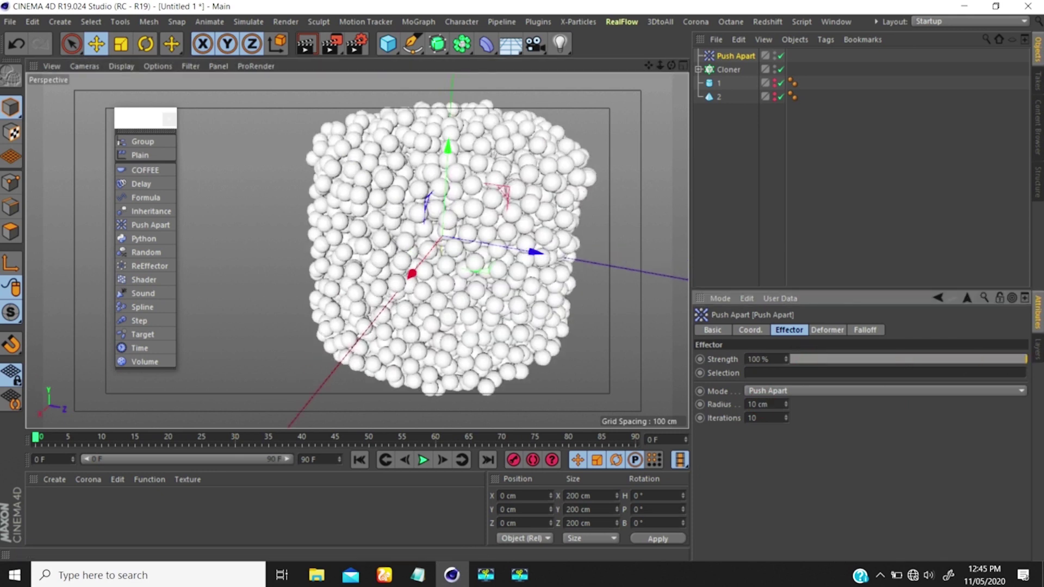
# Examine the spacing between the pushed-apart spheres from several angles, near and far.
pyautogui.keyDown('alt'); pyautogui.moveTo(462, 152); pyautogui.dragTo(418, 182); pyautogui.keyUp('alt')
pyautogui.scroll(5, 519, 121)
pyautogui.scroll(-3, 511, 165)
pyautogui.scroll(-8, 511, 164)
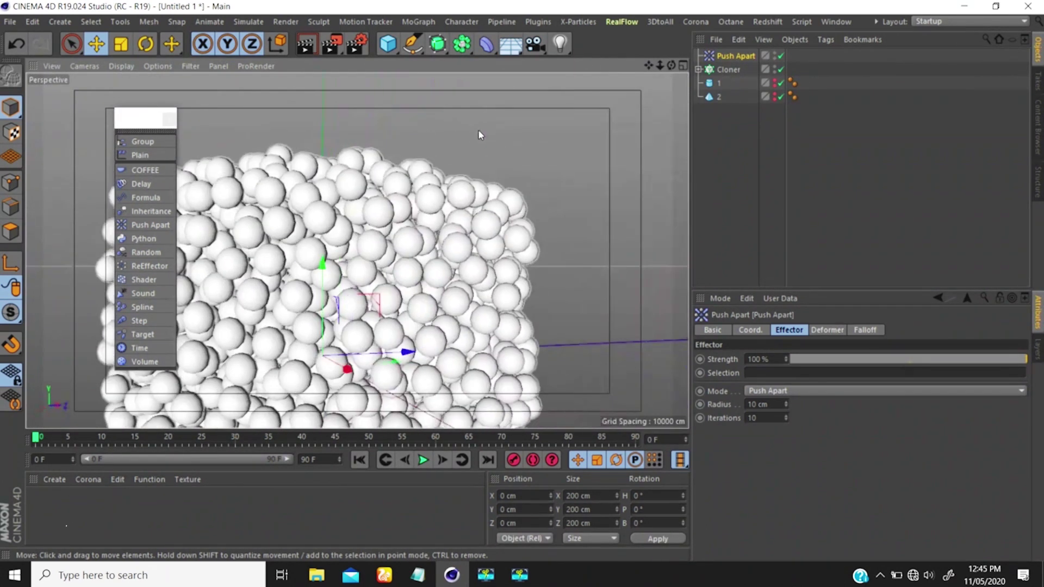
pyautogui.scroll(-10, 478, 135)
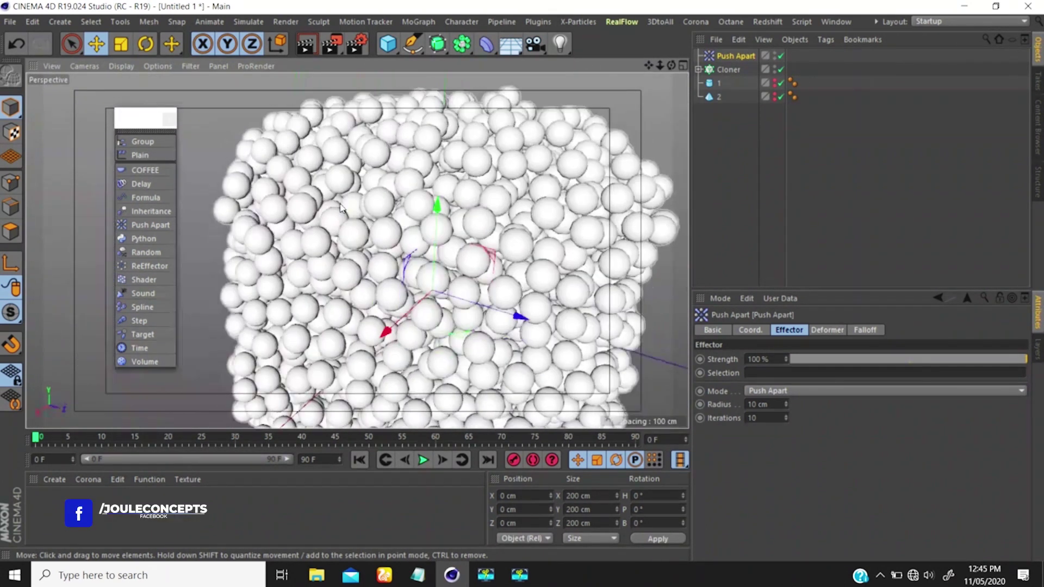
pyautogui.keyDown('alt'); pyautogui.moveTo(340, 169); pyautogui.dragTo(437, 163); pyautogui.keyUp('alt')
pyautogui.scroll(3, 446, 162)
pyautogui.keyDown('alt'); pyautogui.moveTo(458, 126); pyautogui.dragTo(360, 134); pyautogui.keyUp('alt')
pyautogui.keyDown('alt'); pyautogui.moveTo(360, 132); pyautogui.dragTo(375, 172, button='right'); pyautogui.keyUp('alt')
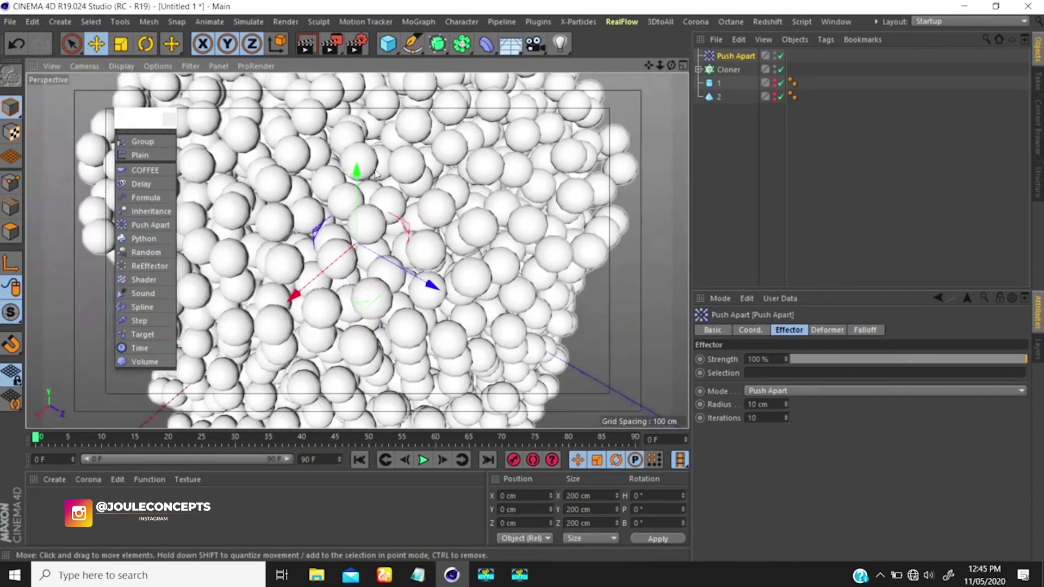
pyautogui.keyDown('alt'); pyautogui.moveTo(415, 223); pyautogui.dragTo(407, 204); pyautogui.keyUp('alt')
# Try a Push Apart radius of 5 cm and inspect the spheres for overlaps.
pyautogui.moveTo(778, 407); pyautogui.dragTo(715, 417)
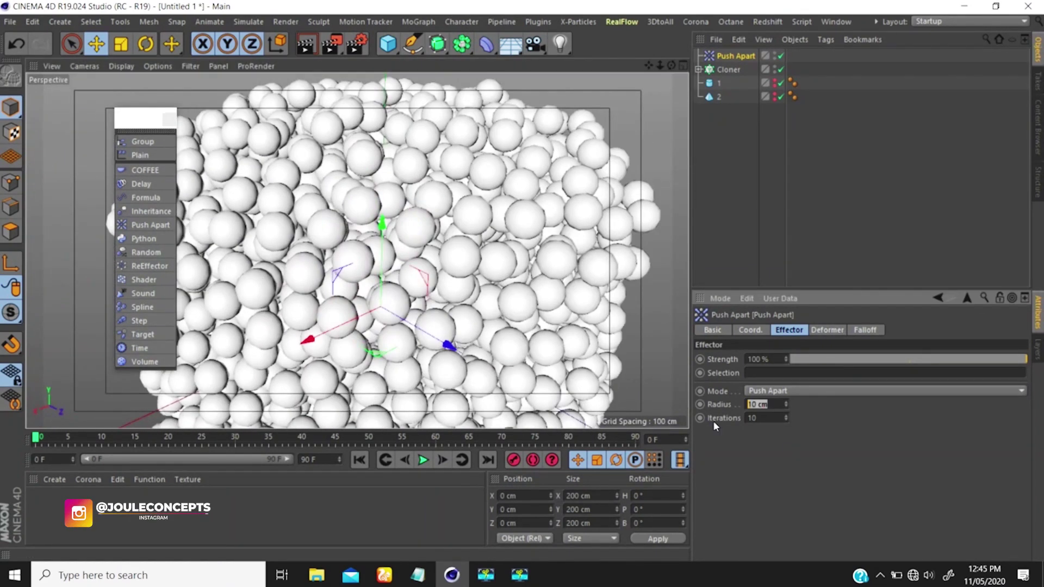
pyautogui.write('5')
pyautogui.press('Return')
pyautogui.keyDown('alt'); pyautogui.moveTo(436, 287); pyautogui.dragTo(388, 285); pyautogui.keyUp('alt')
pyautogui.keyDown('alt'); pyautogui.moveTo(457, 331); pyautogui.dragTo(420, 347, button='right'); pyautogui.keyUp('alt')
pyautogui.keyDown('alt'); pyautogui.moveTo(421, 303); pyautogui.dragTo(417, 264, button='middle'); pyautogui.keyUp('alt')
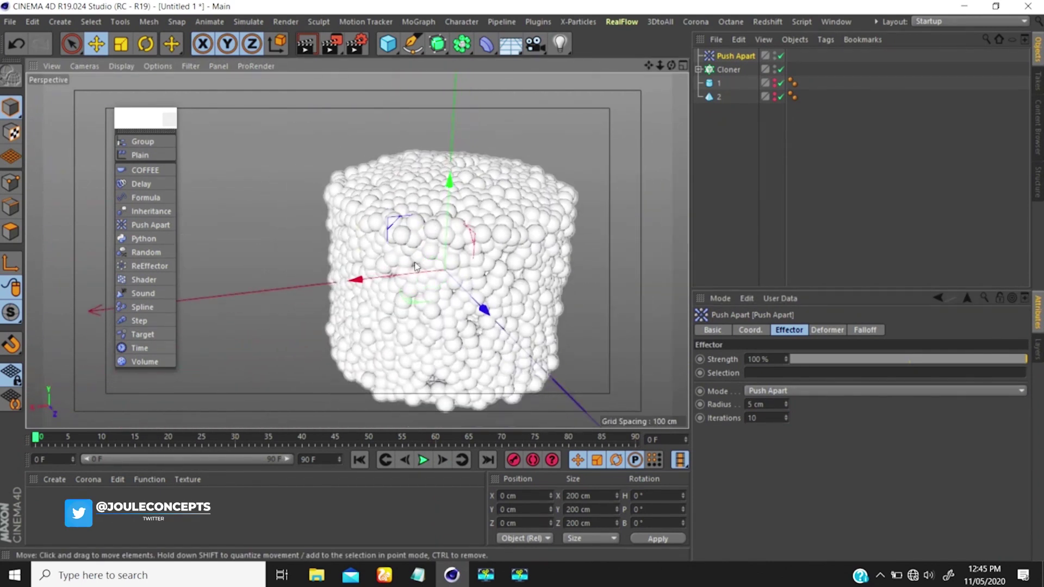
pyautogui.keyDown('alt'); pyautogui.moveTo(377, 318); pyautogui.dragTo(413, 298); pyautogui.keyUp('alt')
pyautogui.keyDown('alt'); pyautogui.moveTo(349, 248); pyautogui.dragTo(396, 207, button='right'); pyautogui.keyUp('alt')
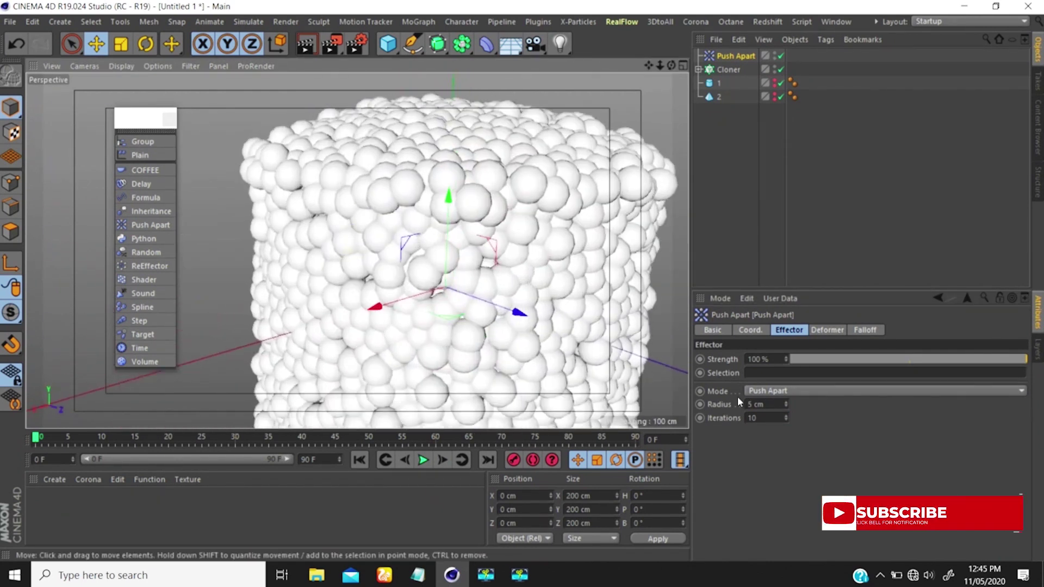
# Try a Push Apart radius of 8 cm.
pyautogui.moveTo(768, 405); pyautogui.dragTo(732, 408)
pyautogui.write('8')
pyautogui.press('Return')
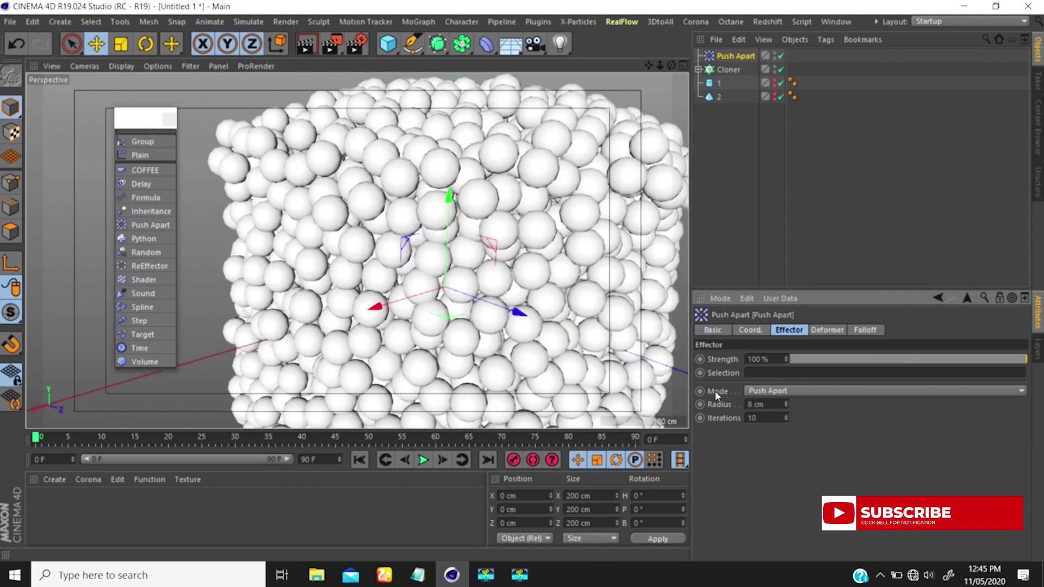
# Set the Push Apart radius to 7 cm and check the whole tank shape from a distance.
pyautogui.click(768, 403)
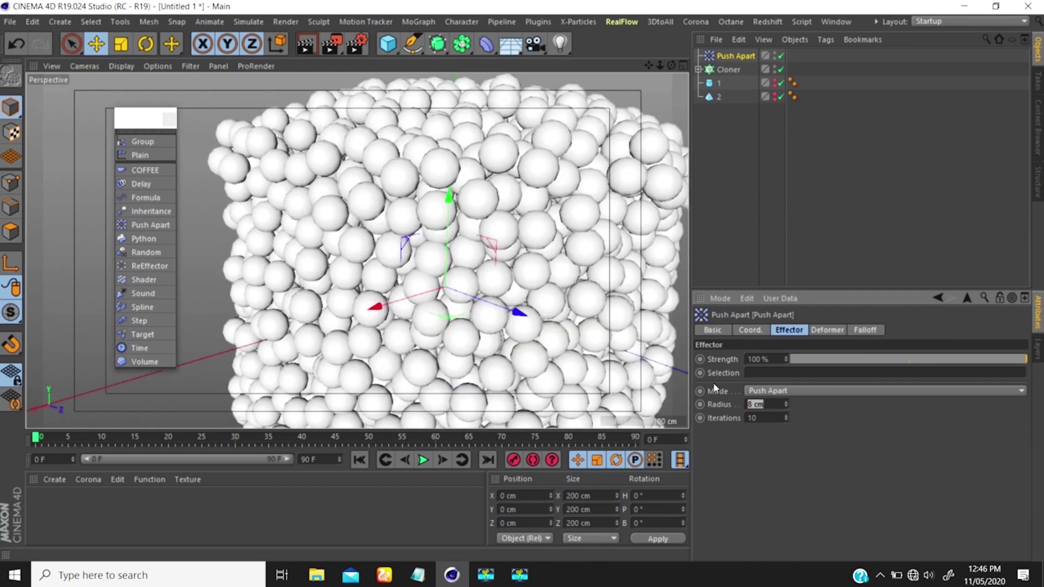
pyautogui.write('7')
pyautogui.press('Return')
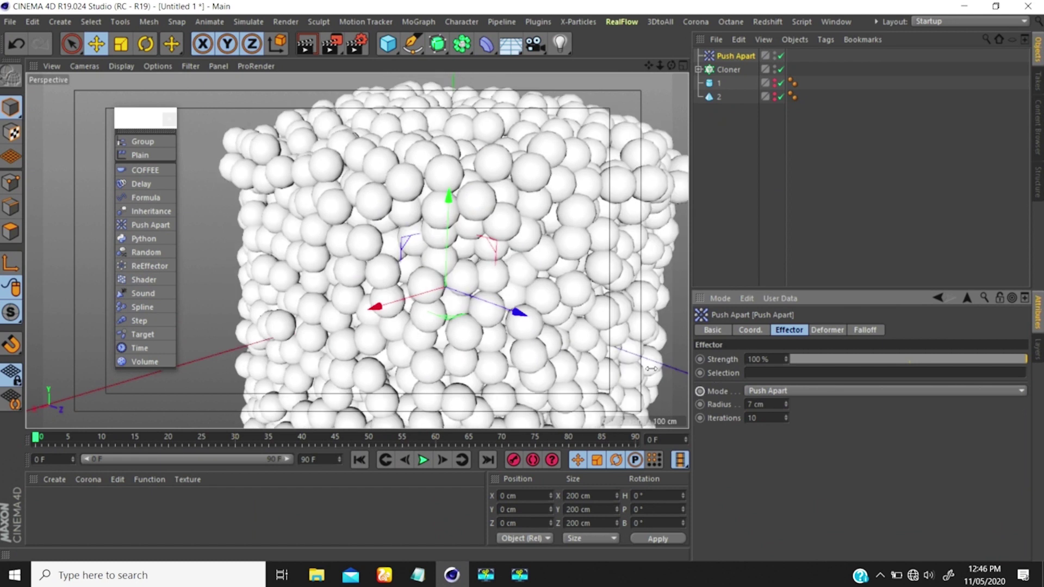
pyautogui.scroll(-6, 417, 247)
pyautogui.keyDown('alt'); pyautogui.moveTo(417, 248); pyautogui.dragTo(342, 265); pyautogui.keyUp('alt')
pyautogui.scroll(-5, 348, 247)
pyautogui.keyDown('alt'); pyautogui.moveTo(368, 271); pyautogui.dragTo(378, 299, button='middle'); pyautogui.keyUp('alt')
pyautogui.keyDown('alt'); pyautogui.moveTo(380, 289); pyautogui.dragTo(356, 311); pyautogui.keyUp('alt')
pyautogui.scroll(3, 391, 273)
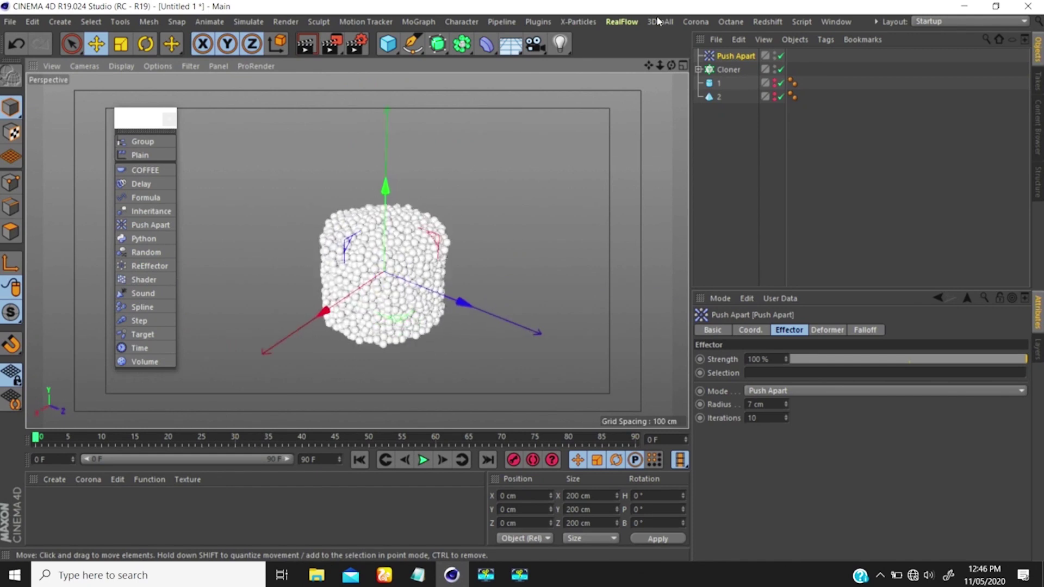
# Try the Volume distribution on the Cloner with the Push Apart effector active and inspect the clones.
pyautogui.click(715, 71)
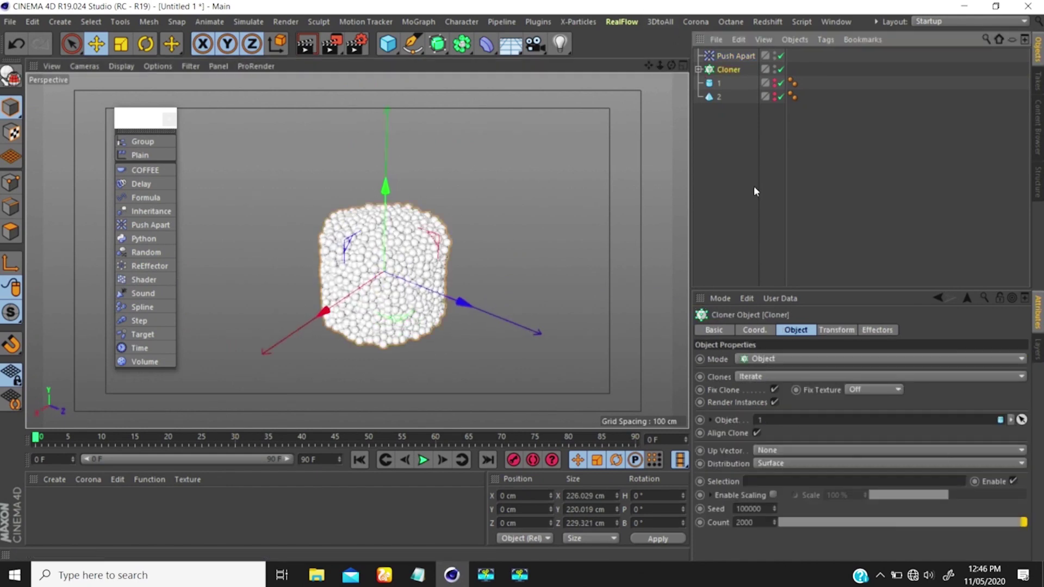
pyautogui.click(778, 464)
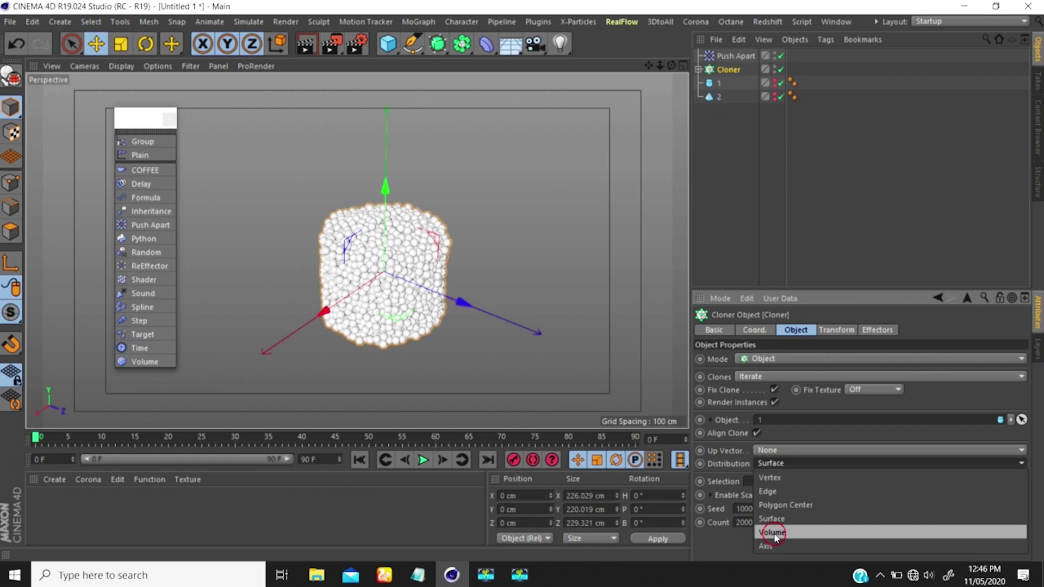
pyautogui.click(776, 532)
pyautogui.scroll(2, 390, 266)
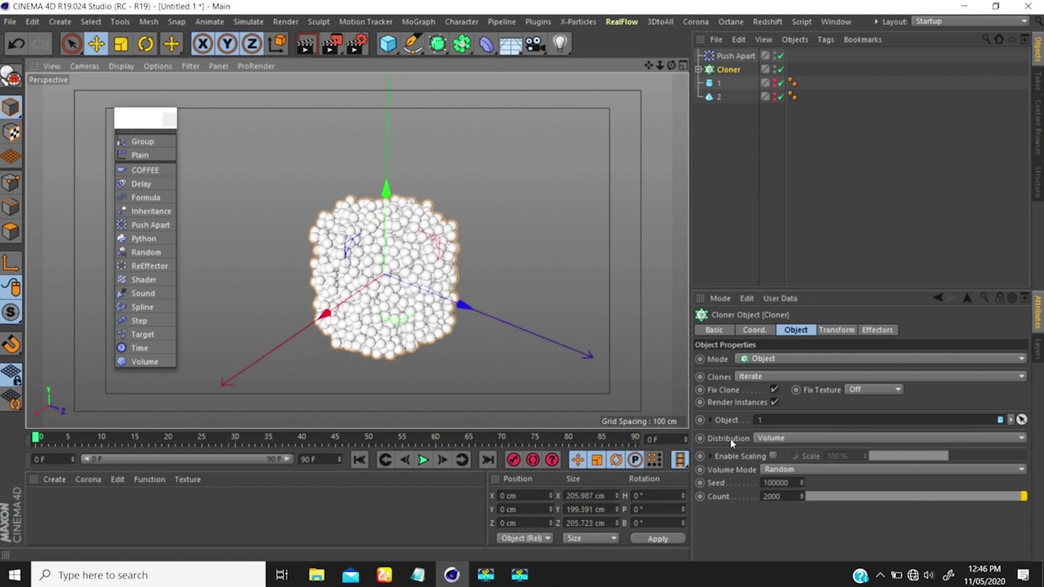
pyautogui.scroll(2, 391, 279)
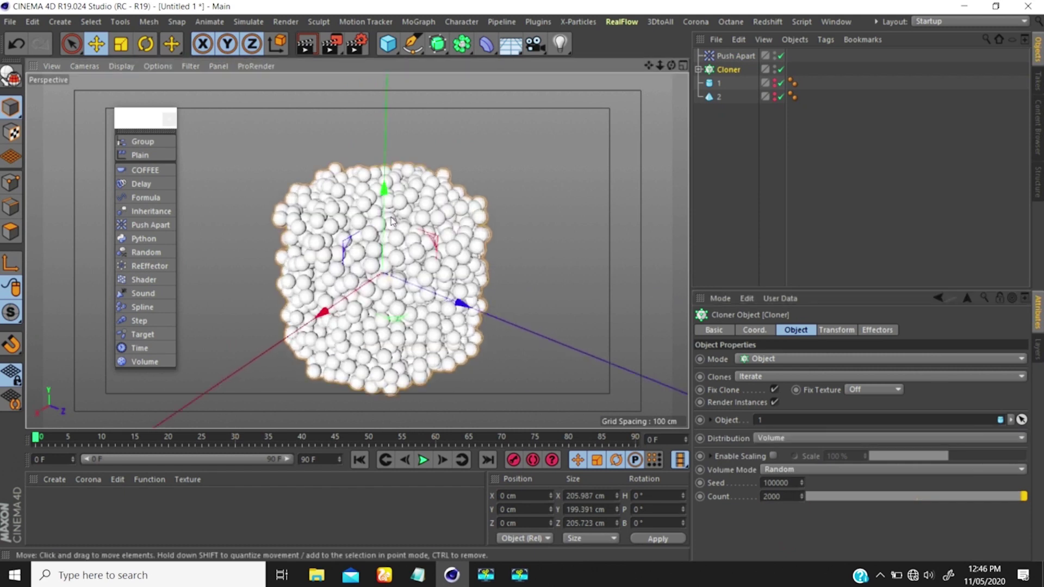
# Return the Cloner's distribution to Surface and select the Push Apart effector.
pyautogui.click(781, 440)
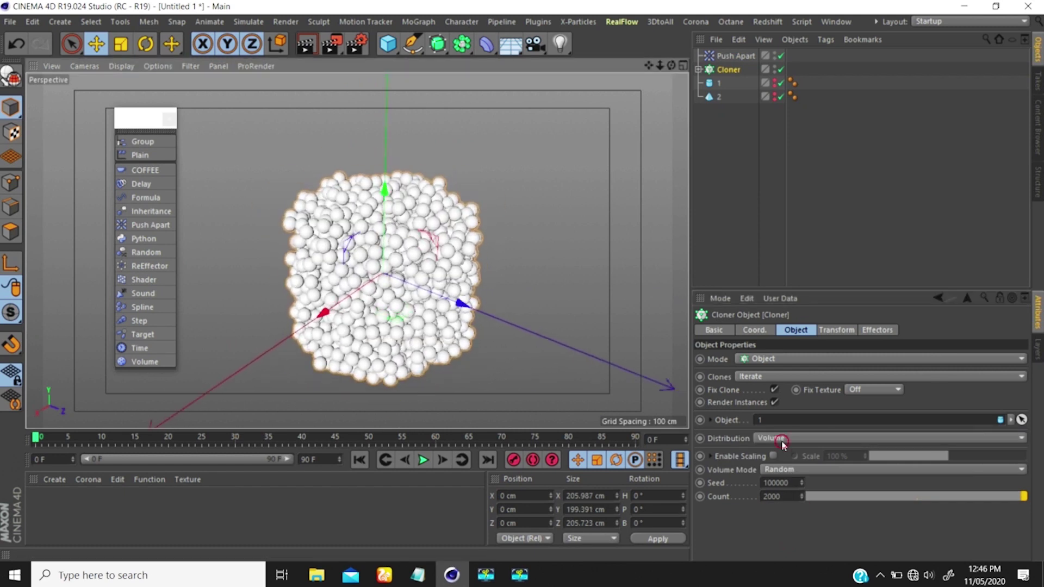
pyautogui.click(774, 489)
pyautogui.click(734, 56)
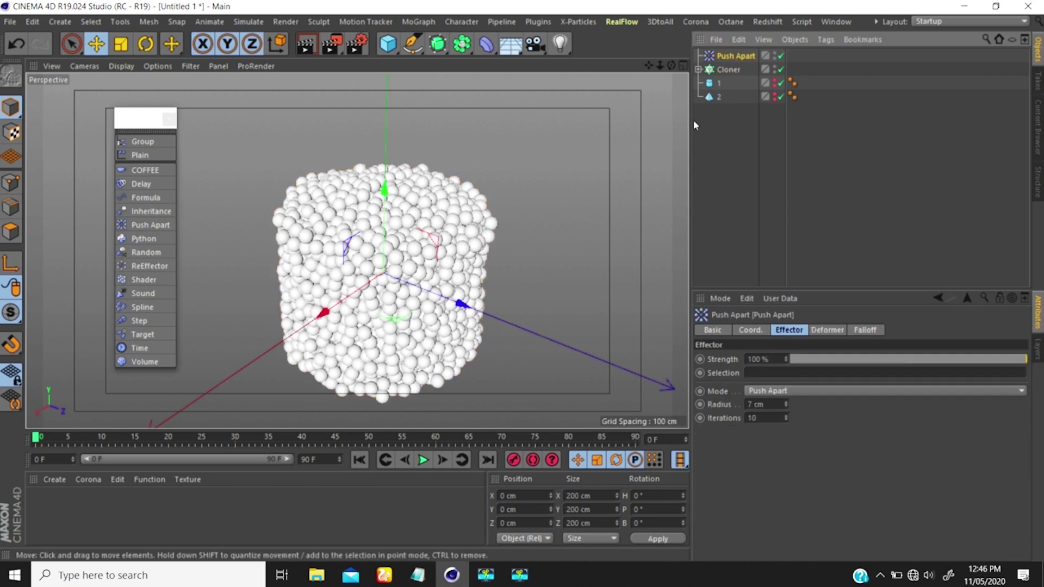
# Try a single Push Apart iteration and inspect how the sphere clones overlap on the tank surface.
pyautogui.scroll(1, 429, 348)
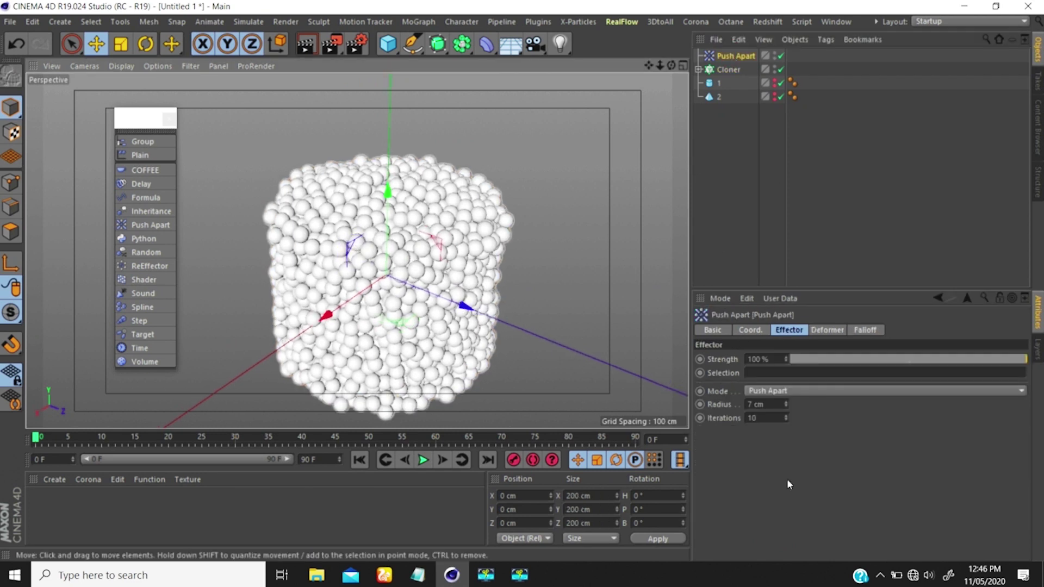
pyautogui.scroll(4, 330, 195)
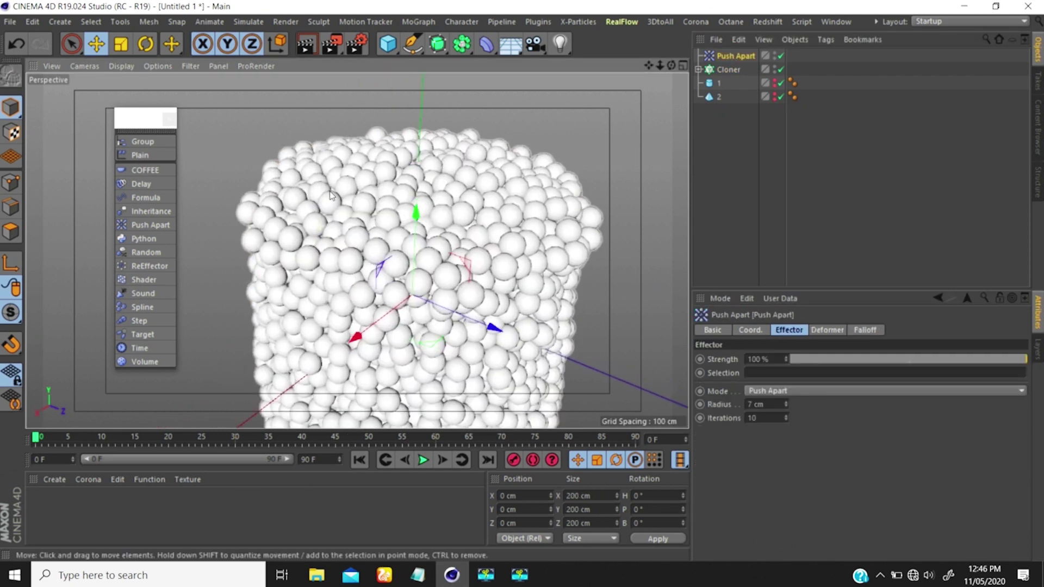
pyautogui.scroll(5, 388, 249)
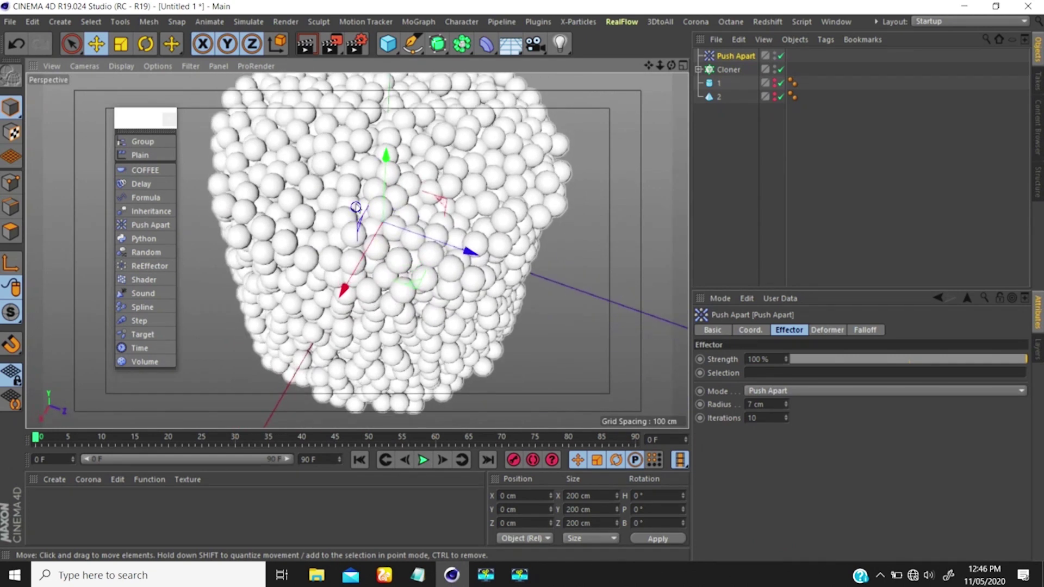
pyautogui.scroll(-8, 380, 155)
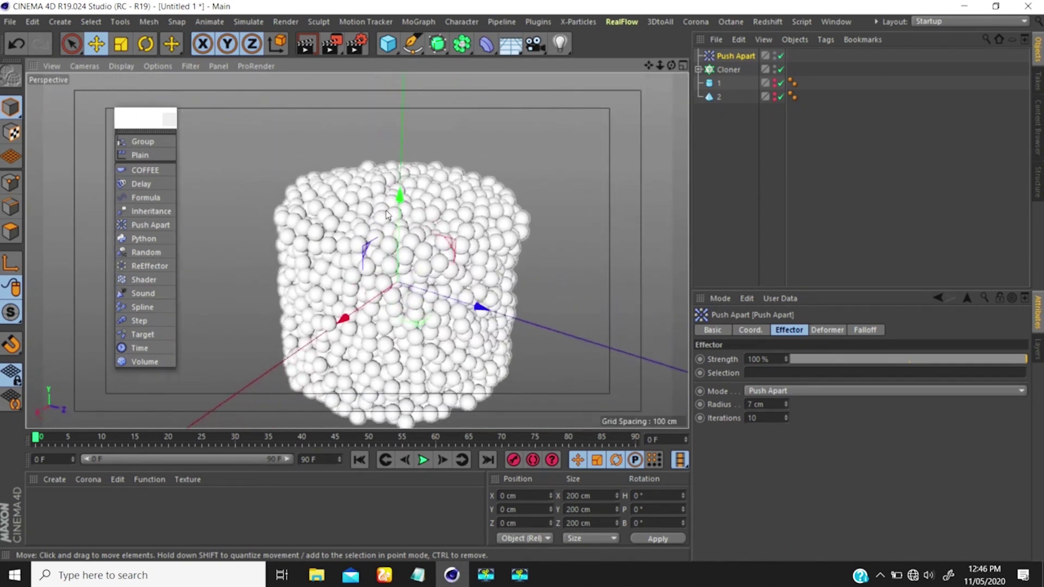
pyautogui.scroll(2, 435, 218)
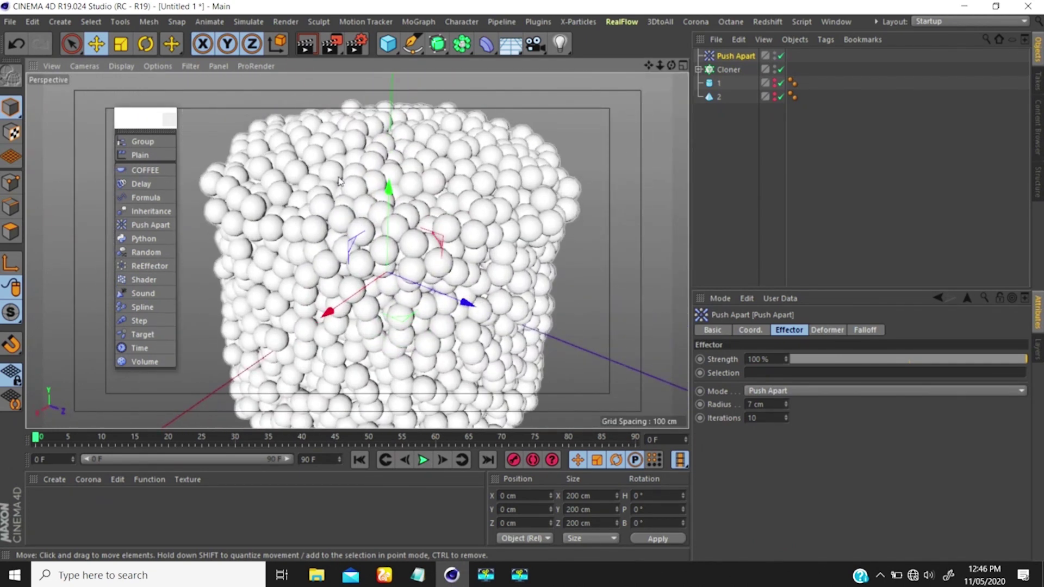
pyautogui.moveTo(773, 417); pyautogui.dragTo(686, 423)
pyautogui.write('1')
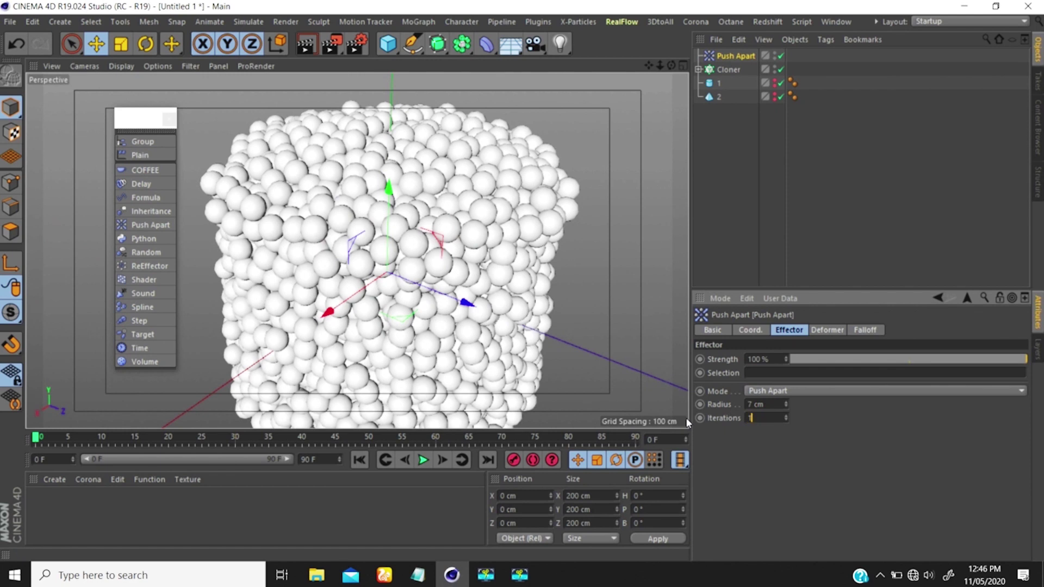
pyautogui.press('Return')
pyautogui.keyDown('alt'); pyautogui.moveTo(252, 181); pyautogui.dragTo(306, 250); pyautogui.keyUp('alt')
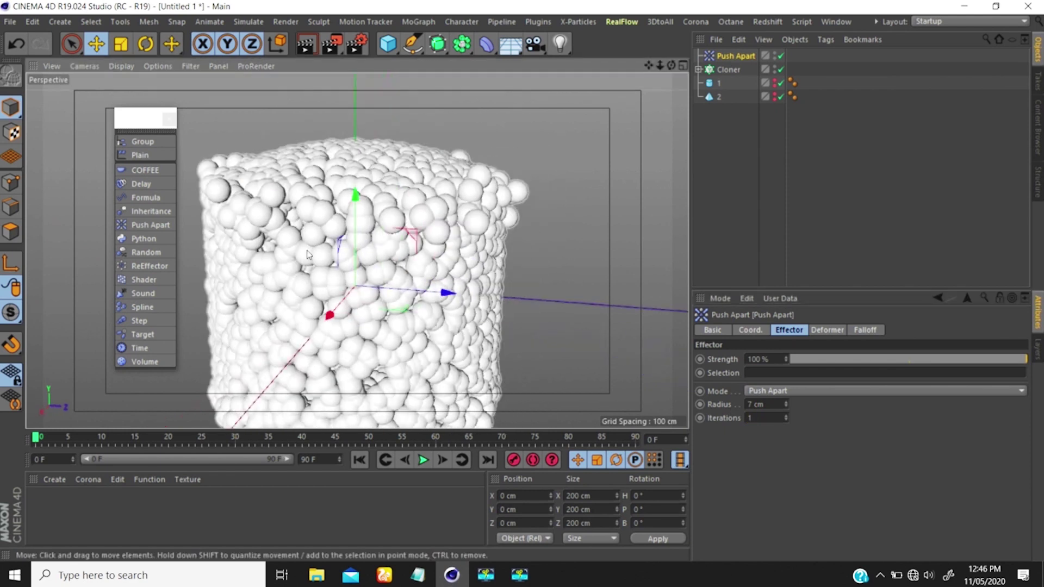
pyautogui.keyDown('alt'); pyautogui.moveTo(297, 270); pyautogui.dragTo(309, 223, button='right'); pyautogui.keyUp('alt')
pyautogui.scroll(2, 309, 227)
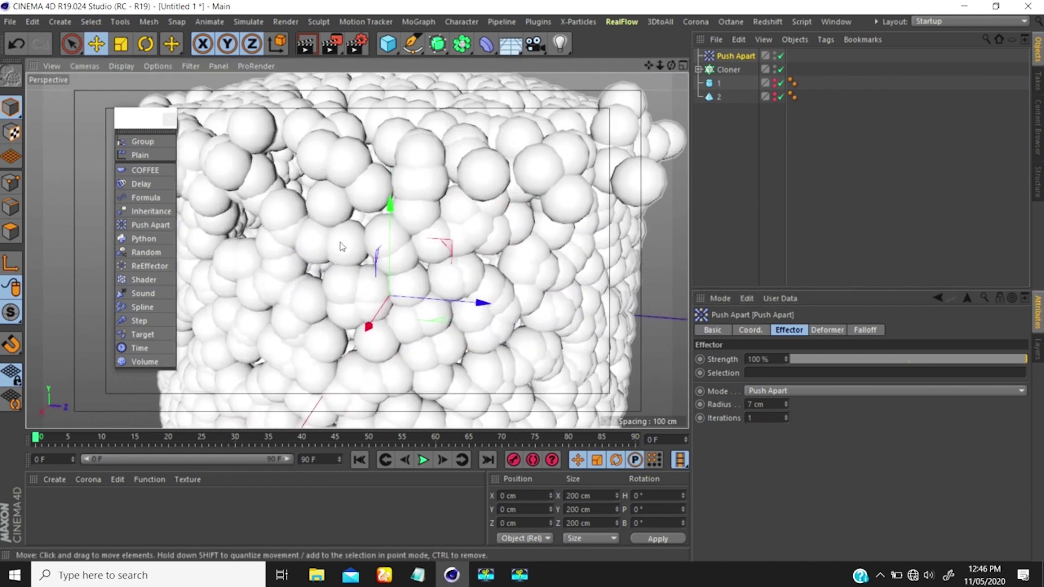
pyautogui.scroll(-5, 329, 255)
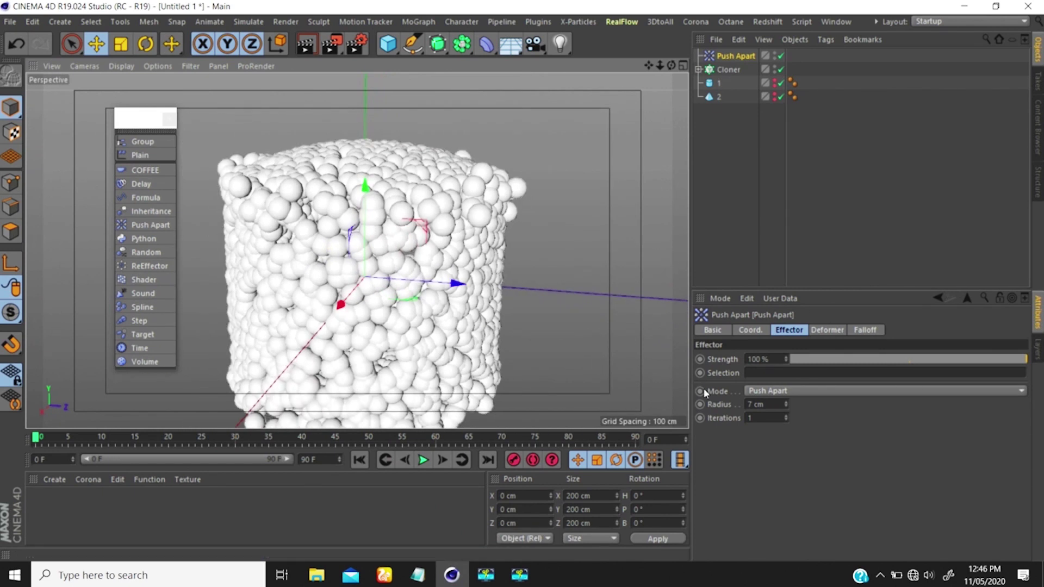
# Try 20 Push Apart iterations and check the spacing of the clones from another angle.
pyautogui.doubleClick(758, 417)
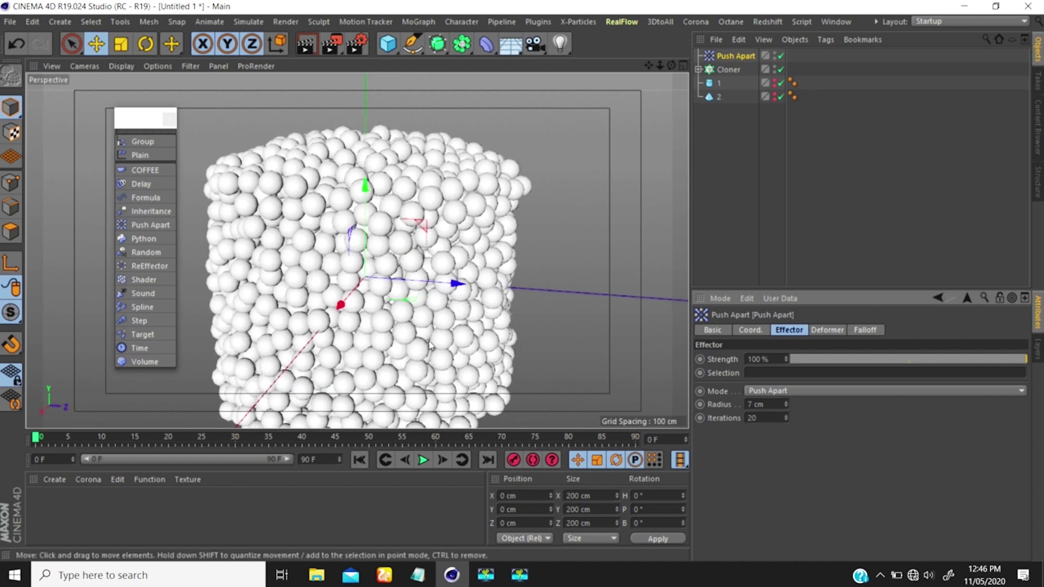
pyautogui.scroll(-3, 329, 261)
pyautogui.keyDown('alt'); pyautogui.moveTo(329, 259); pyautogui.dragTo(351, 342); pyautogui.keyUp('alt')
pyautogui.scroll(5, 398, 130)
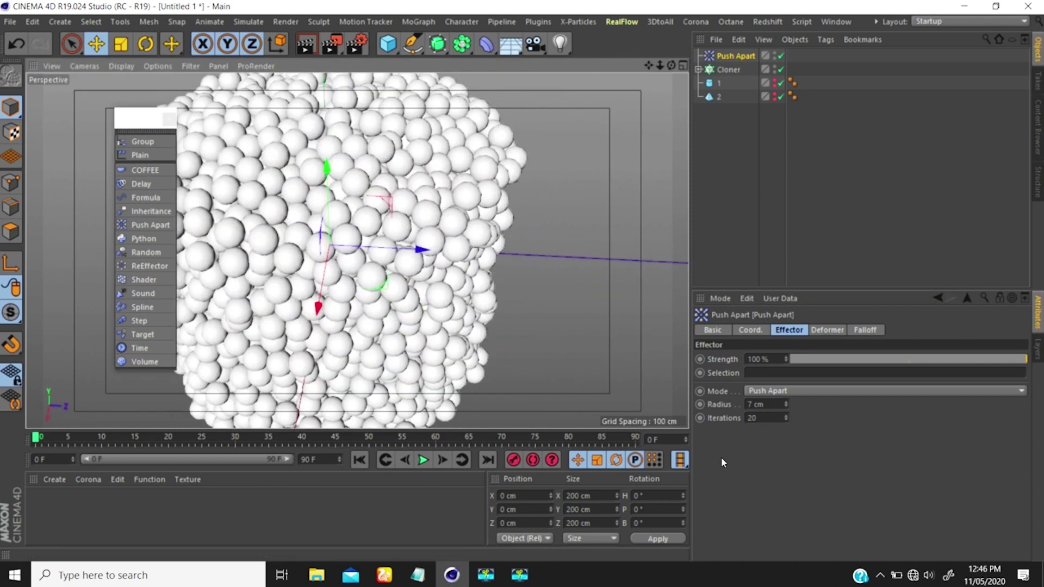
# Set the Push Apart iterations back to 10 and view the whole tank shape.
pyautogui.doubleClick(758, 417)
pyautogui.write('10')
pyautogui.press('Return')
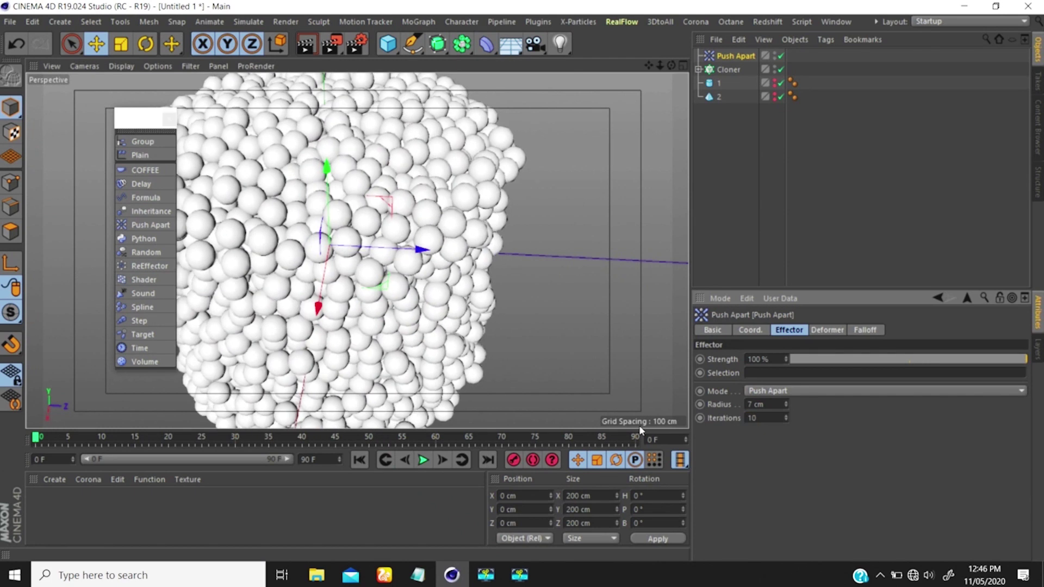
pyautogui.scroll(-5, 351, 149)
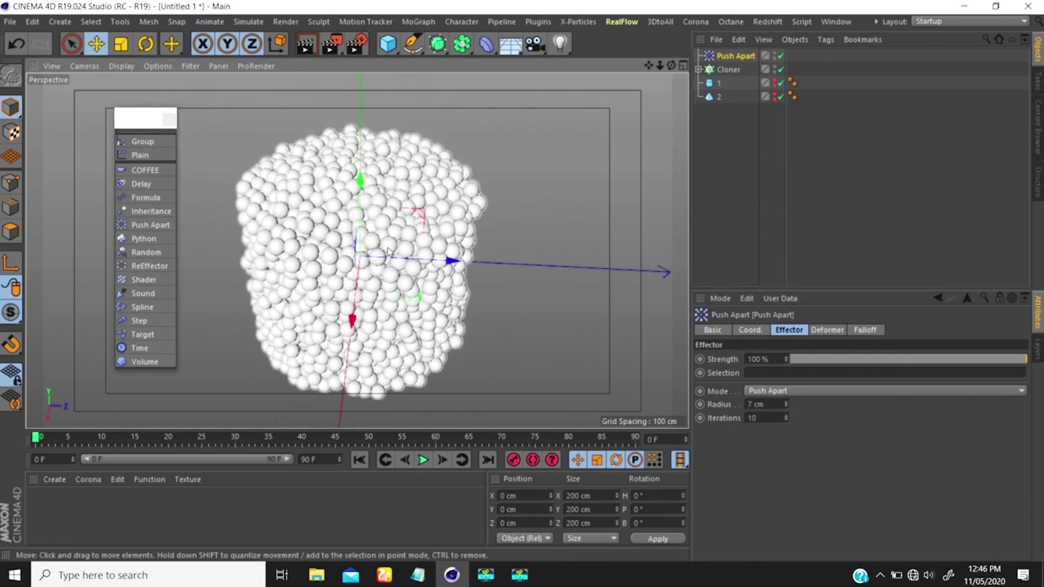
# Switch the Push Apart effector's mode to Hide and check the clones on the tank.
pyautogui.click(758, 390)
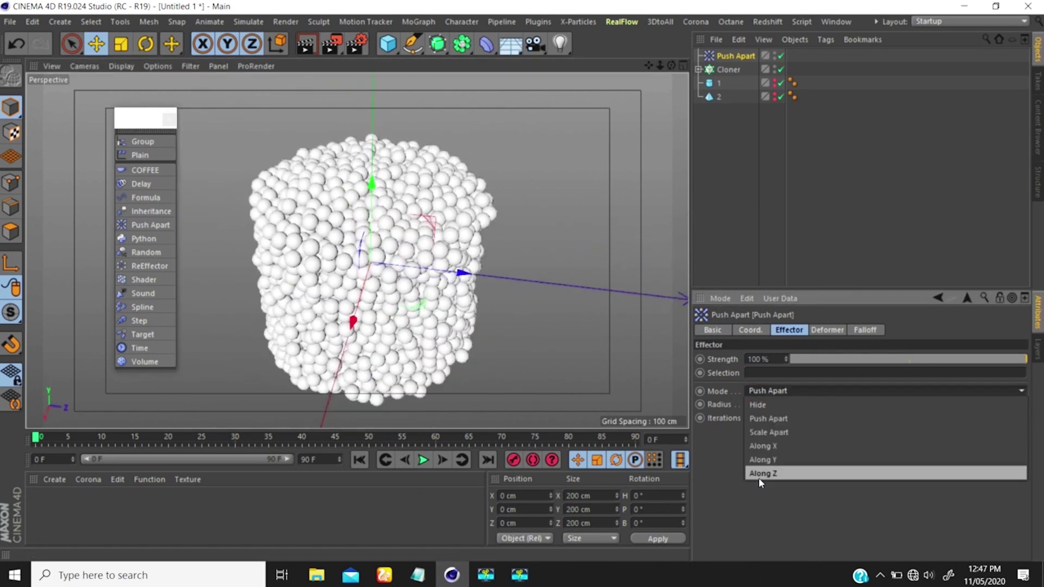
pyautogui.click(767, 408)
pyautogui.scroll(3, 371, 212)
pyautogui.scroll(-4, 371, 212)
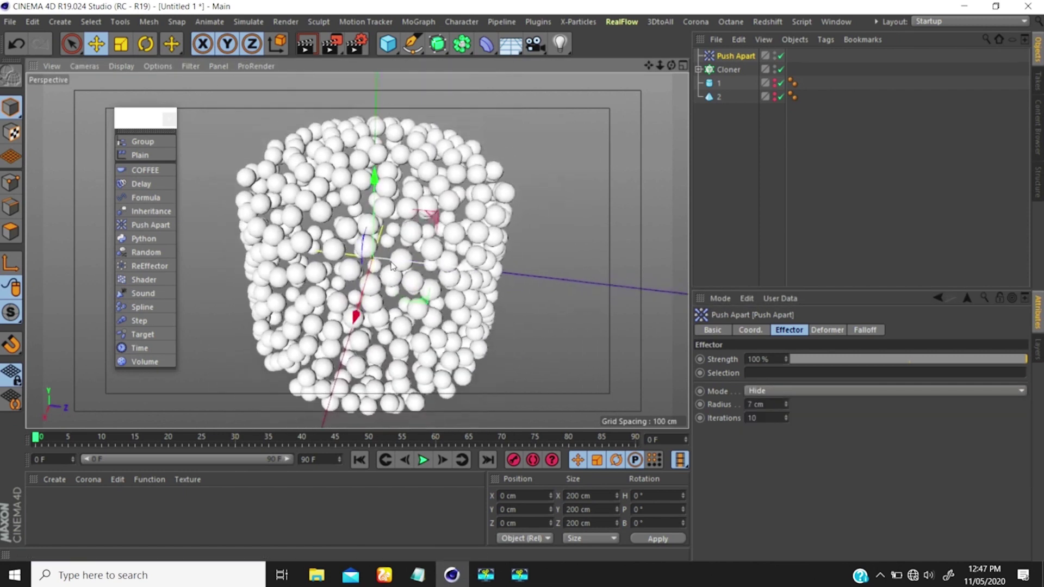
# Examine the remaining sphere clones up close and from above for overlaps in Hide mode.
pyautogui.moveTo(371, 212)
pyautogui.keyDown('alt'); pyautogui.mouseDown()
pyautogui.moveTo(374, 163)
pyautogui.moveTo(383, 195)
pyautogui.mouseUp(); pyautogui.keyUp('alt')
pyautogui.scroll(3, 396, 141)
pyautogui.keyDown('alt'); pyautogui.moveTo(415, 131); pyautogui.dragTo(458, 115, button='right'); pyautogui.keyUp('alt')
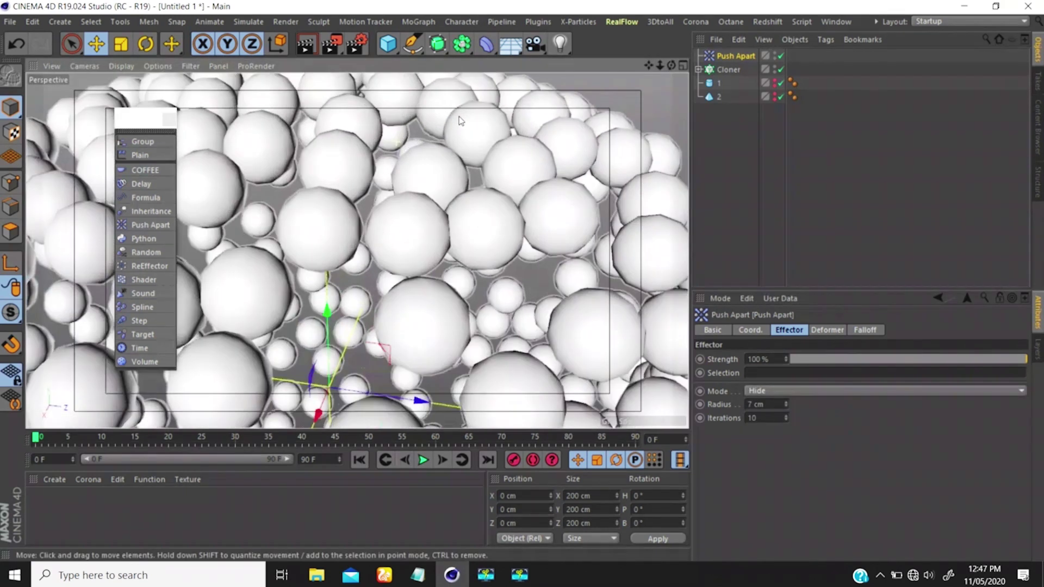
pyautogui.keyDown('alt'); pyautogui.moveTo(435, 253); pyautogui.dragTo(417, 313); pyautogui.keyUp('alt')
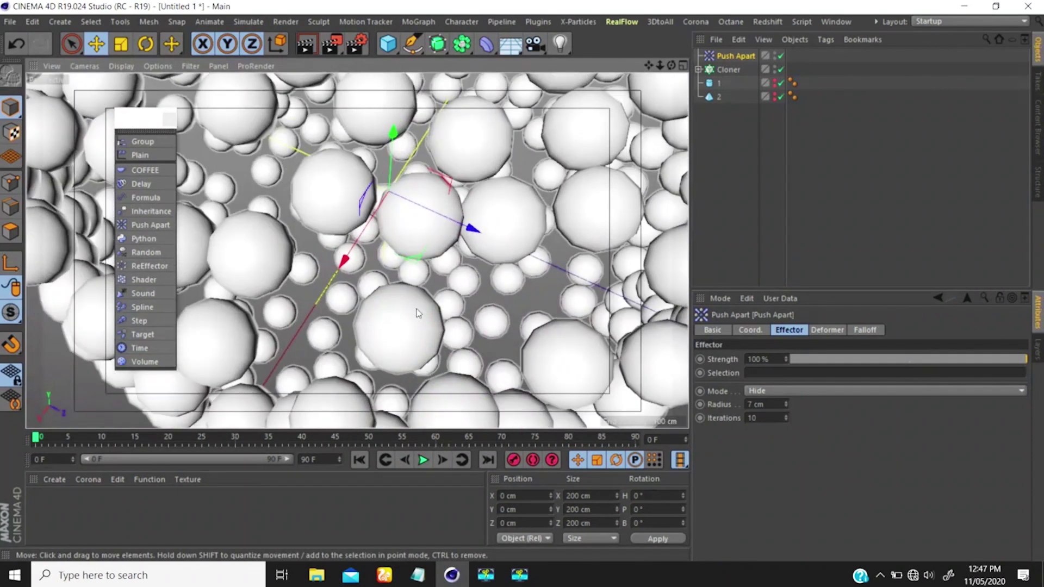
pyautogui.moveTo(481, 223)
pyautogui.keyDown('alt'); pyautogui.mouseDown()
pyautogui.moveTo(431, 265)
pyautogui.moveTo(378, 234)
pyautogui.moveTo(449, 231)
pyautogui.moveTo(473, 209)
pyautogui.mouseUp(); pyautogui.keyUp('alt')
pyautogui.keyDown('alt'); pyautogui.moveTo(487, 194); pyautogui.dragTo(454, 288, button='right'); pyautogui.keyUp('alt')
pyautogui.keyDown('alt'); pyautogui.moveTo(431, 234); pyautogui.dragTo(387, 282, button='middle'); pyautogui.keyUp('alt')
pyautogui.keyDown('alt'); pyautogui.moveTo(416, 197); pyautogui.dragTo(449, 205, button='right'); pyautogui.keyUp('alt')
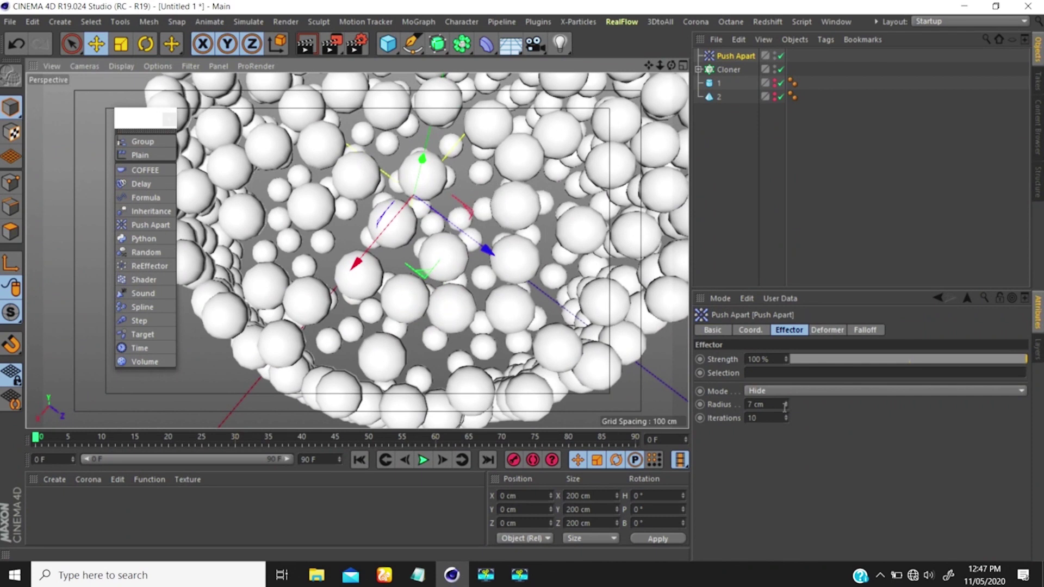
pyautogui.scroll(5, 449, 229)
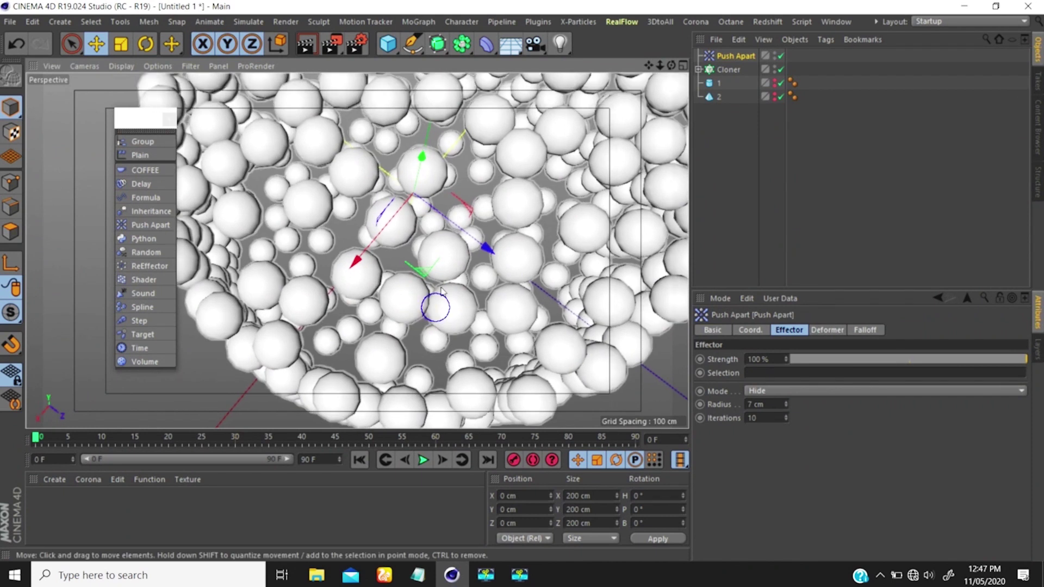
pyautogui.scroll(4, 430, 245)
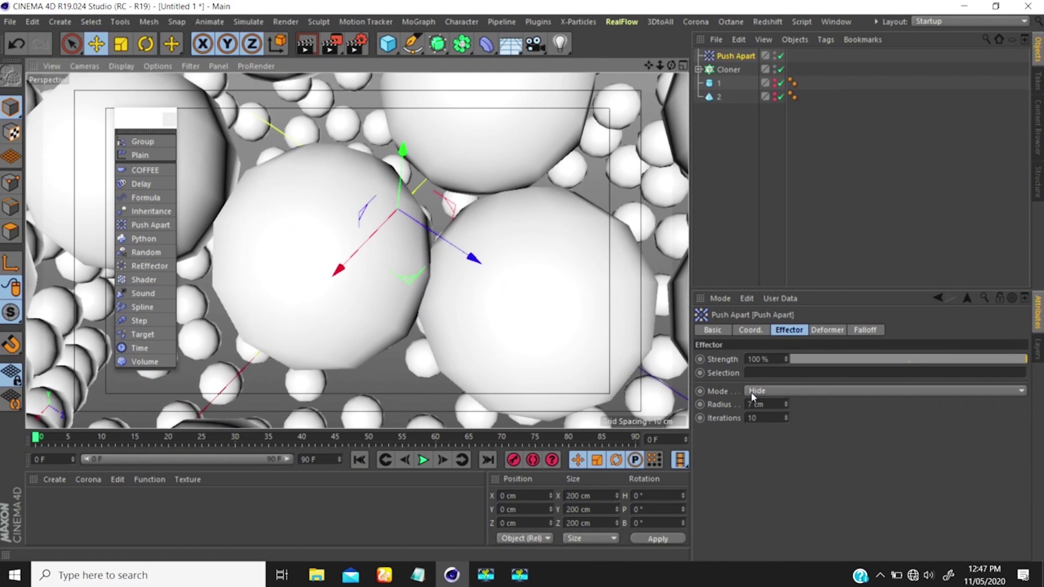
# Compare Push Apart radii of 6 cm and 7 cm in Hide mode, ending on 6 cm.
pyautogui.click(787, 406)
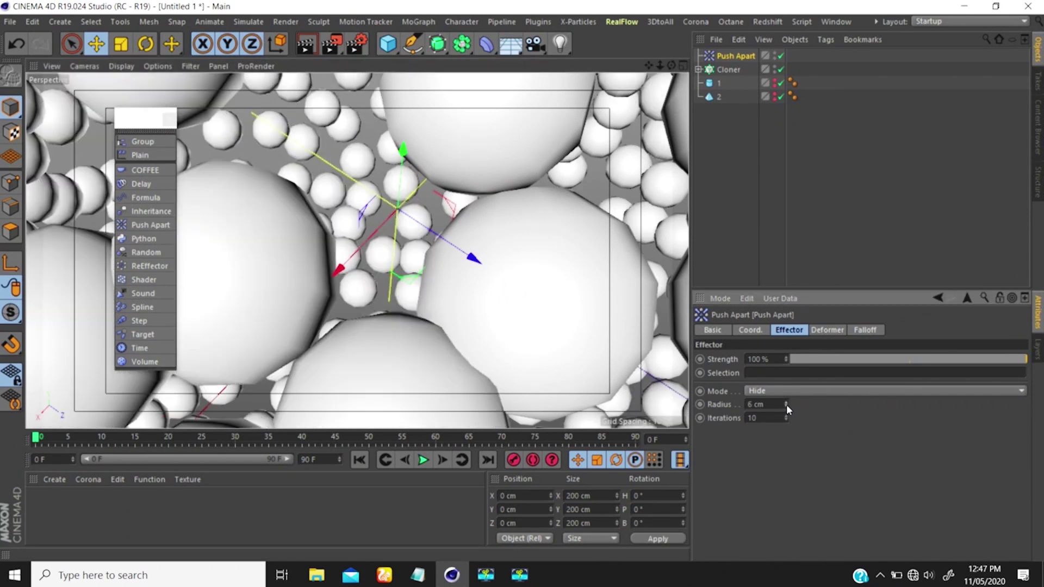
pyautogui.click(786, 402)
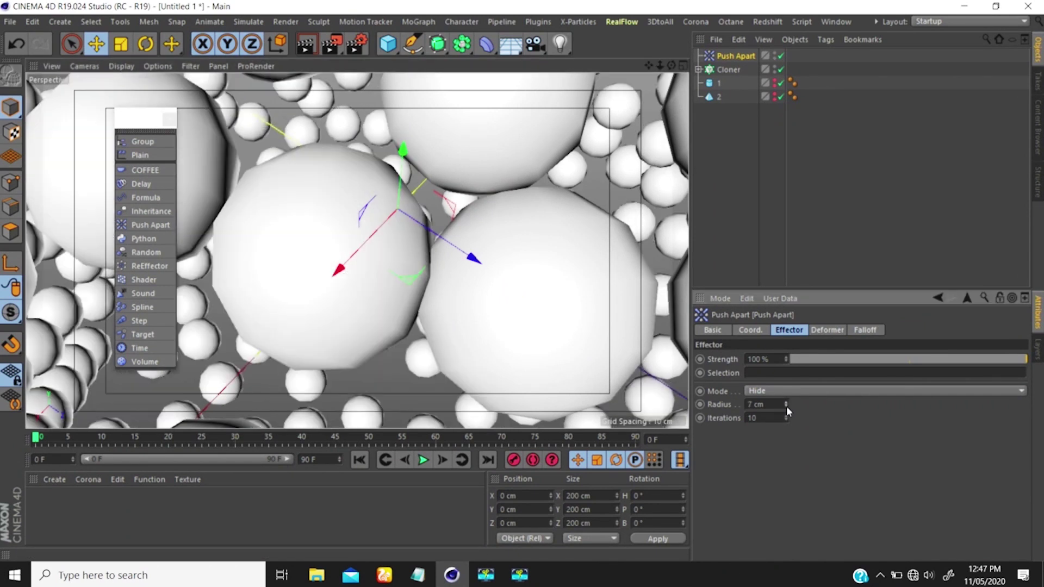
pyautogui.click(786, 406)
pyautogui.keyDown('alt'); pyautogui.moveTo(551, 293); pyautogui.dragTo(395, 308); pyautogui.keyUp('alt')
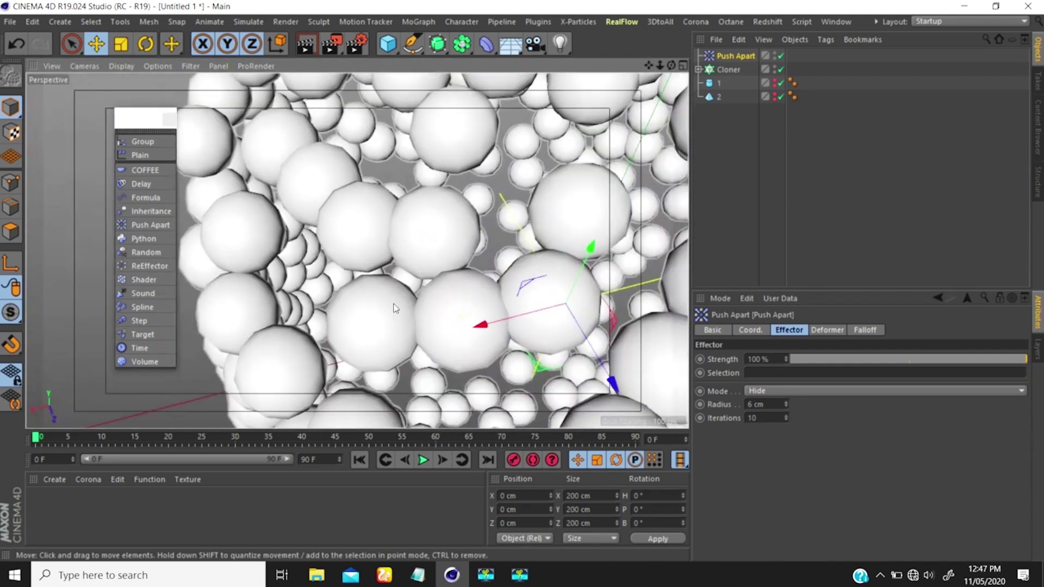
# Lower the Push Apart radius gradually to 1 cm and inspect the clones from afar and up close.
pyautogui.click(786, 406)
pyautogui.click(786, 406)
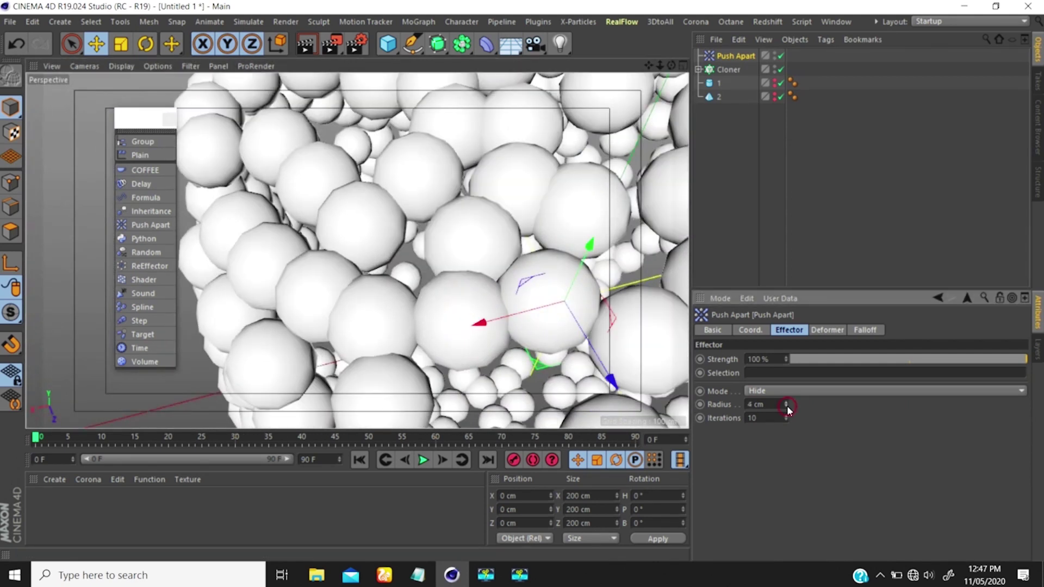
pyautogui.click(786, 406)
pyautogui.click(786, 406)
pyautogui.click(786, 406)
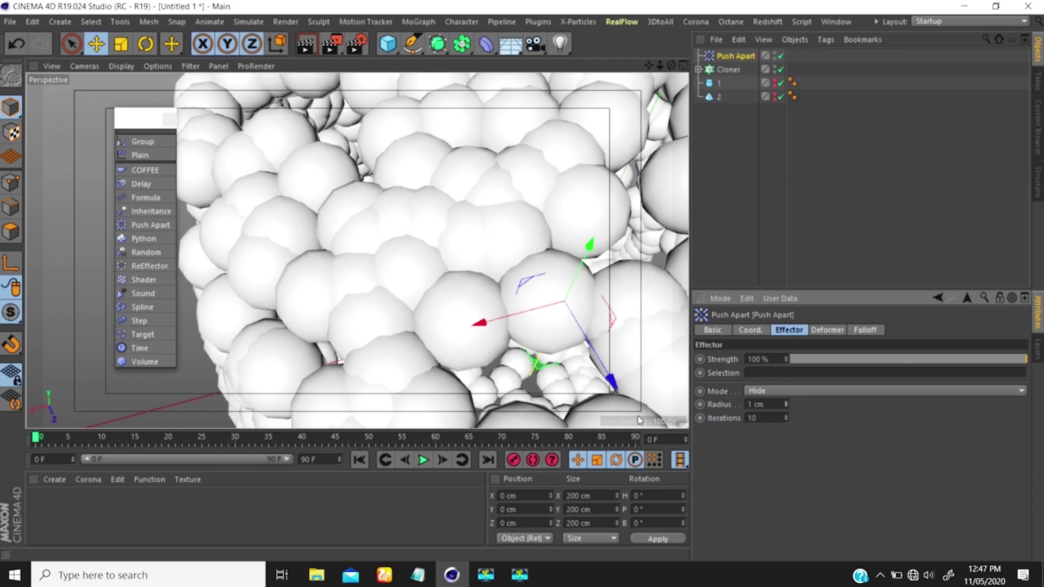
pyautogui.scroll(-5, 342, 285)
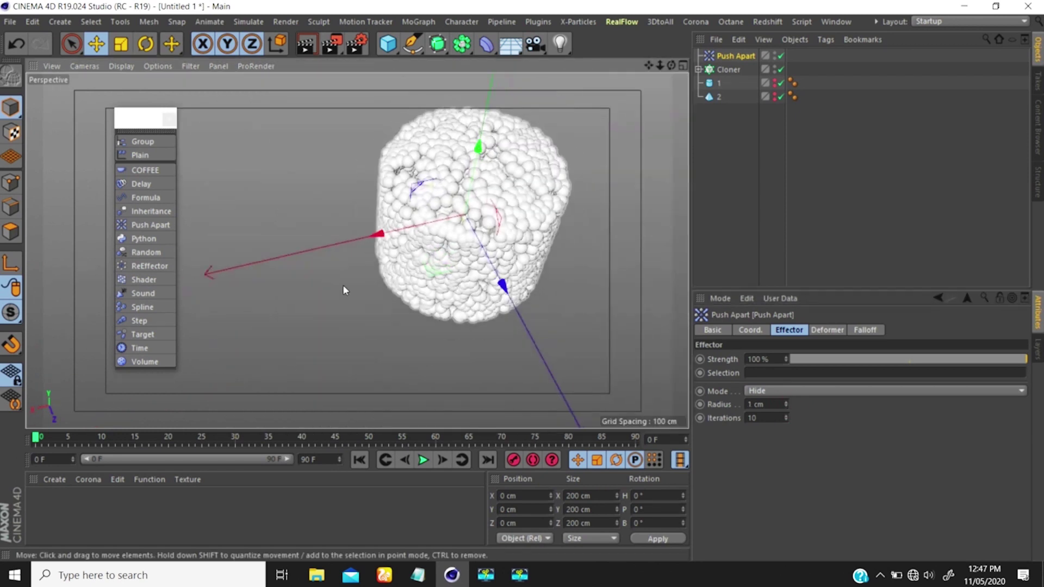
pyautogui.scroll(4, 344, 285)
pyautogui.keyDown('alt'); pyautogui.moveTo(357, 250); pyautogui.dragTo(565, 302); pyautogui.keyUp('alt')
pyautogui.scroll(4, 497, 190)
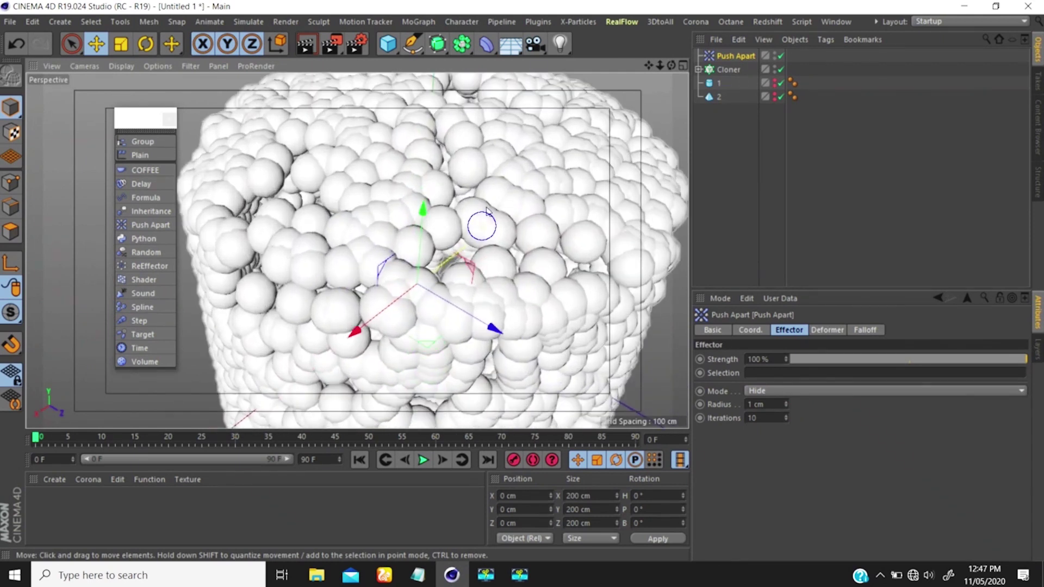
pyautogui.keyDown('alt'); pyautogui.moveTo(487, 211); pyautogui.dragTo(432, 193); pyautogui.keyUp('alt')
pyautogui.scroll(4, 411, 174)
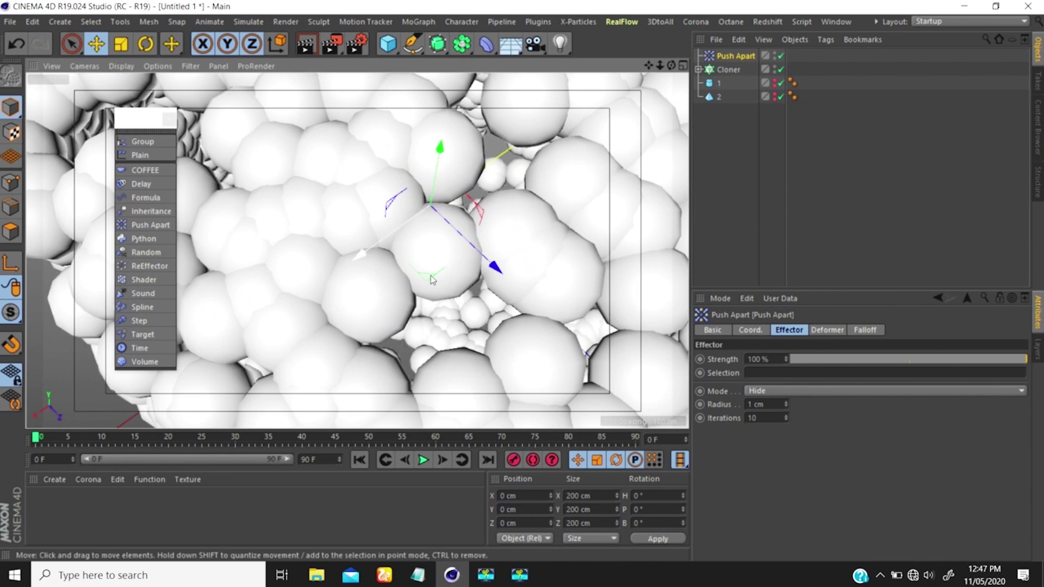
# Try a Push Apart radius of 10 cm in Hide mode and inspect the gaps between the spheres.
pyautogui.click(772, 405)
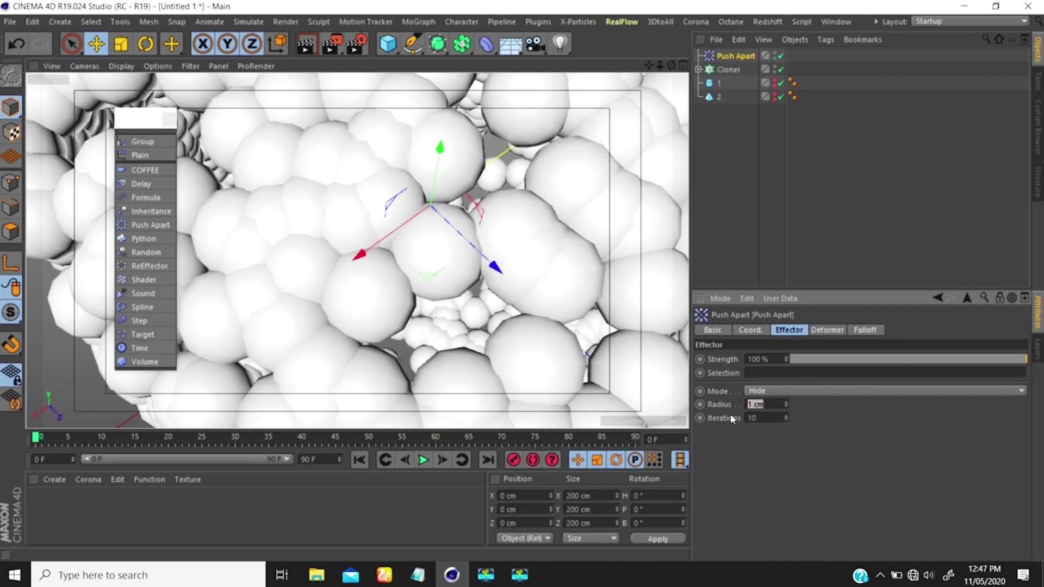
pyautogui.write('10')
pyautogui.press('Return')
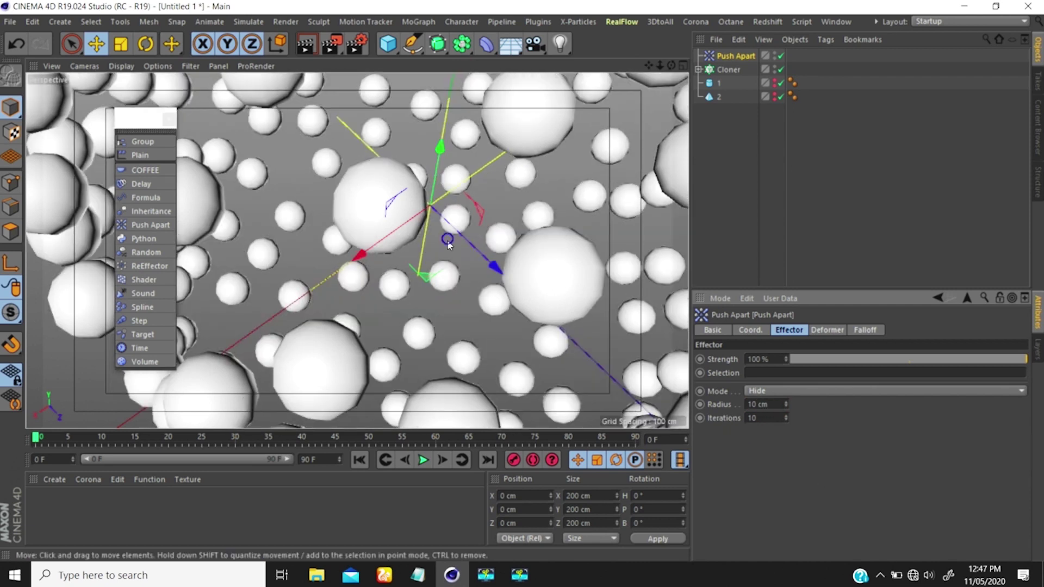
pyautogui.keyDown('alt'); pyautogui.moveTo(449, 298); pyautogui.dragTo(436, 259); pyautogui.keyUp('alt')
pyautogui.scroll(8, 435, 233)
pyautogui.keyDown('alt'); pyautogui.moveTo(476, 210); pyautogui.dragTo(417, 179); pyautogui.keyUp('alt')
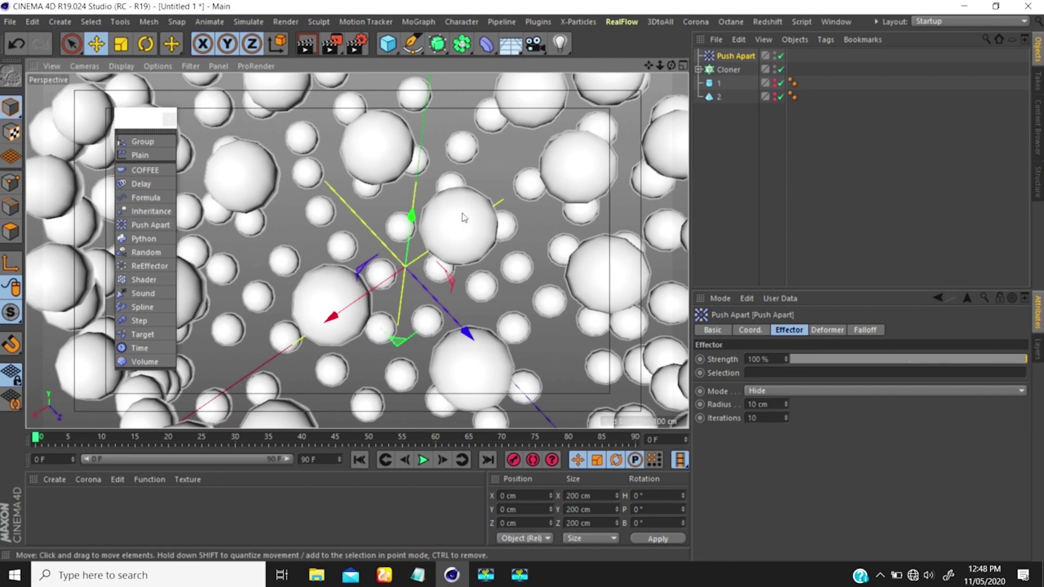
# Set the Push Apart radius to 7 cm in Hide mode and inspect where neighbouring spheres meet.
pyautogui.click(771, 403)
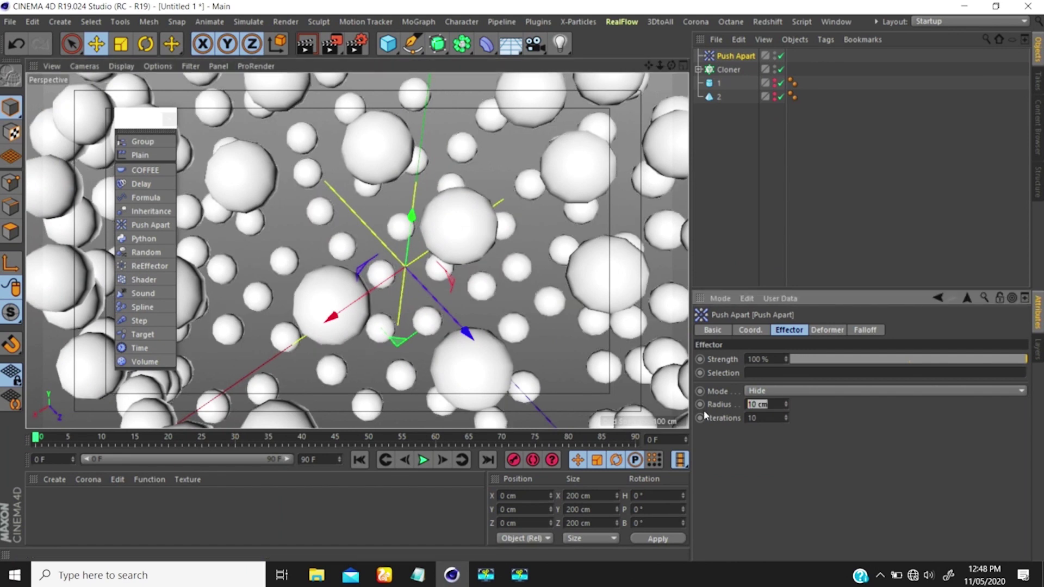
pyautogui.press('Return')
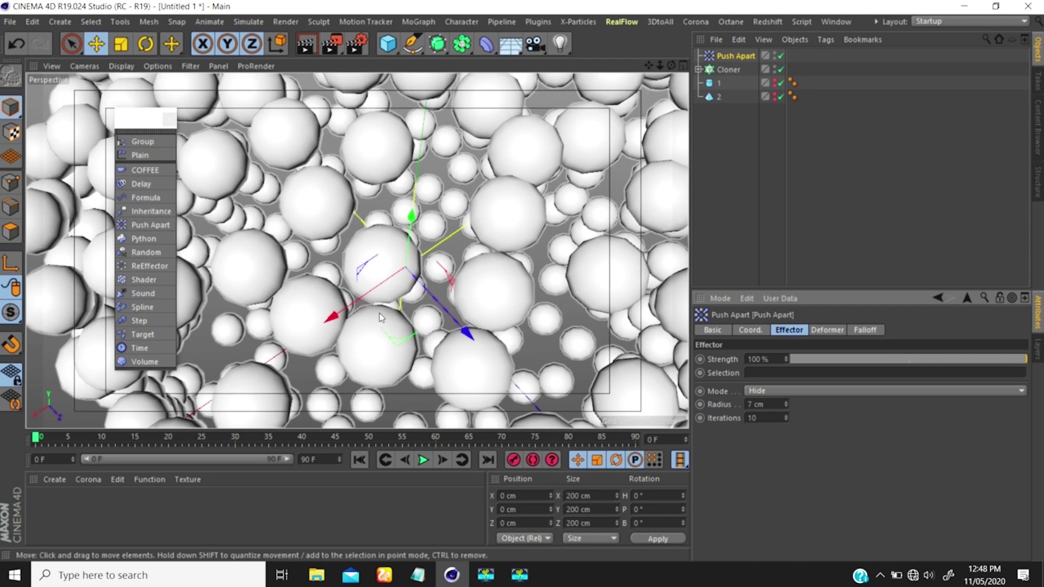
pyautogui.moveTo(381, 318)
pyautogui.keyDown('alt'); pyautogui.mouseDown()
pyautogui.moveTo(419, 356)
pyautogui.moveTo(386, 299)
pyautogui.mouseUp(); pyautogui.keyUp('alt')
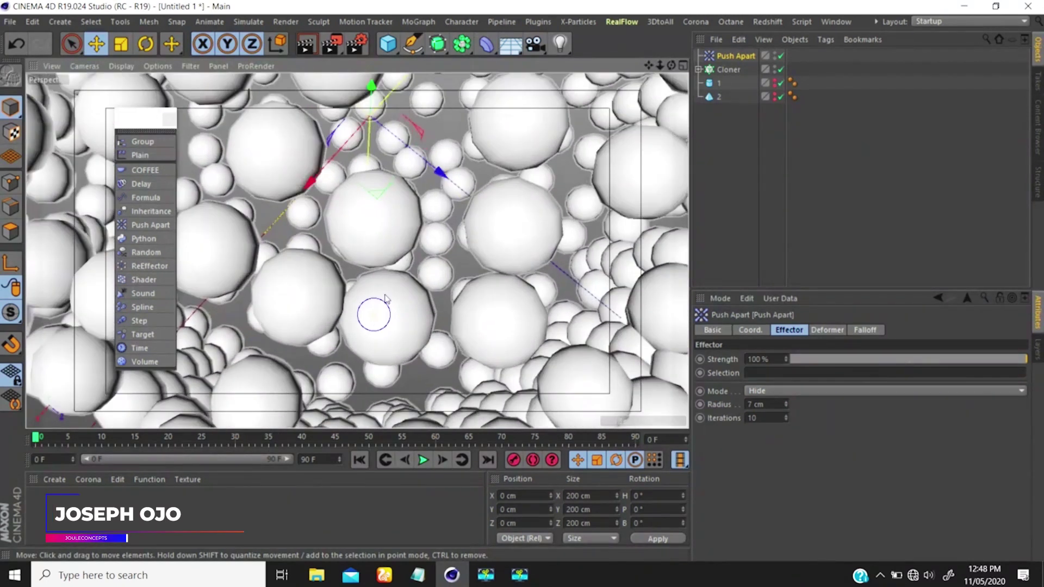
pyautogui.keyDown('alt'); pyautogui.moveTo(386, 299); pyautogui.dragTo(404, 322, button='right'); pyautogui.keyUp('alt')
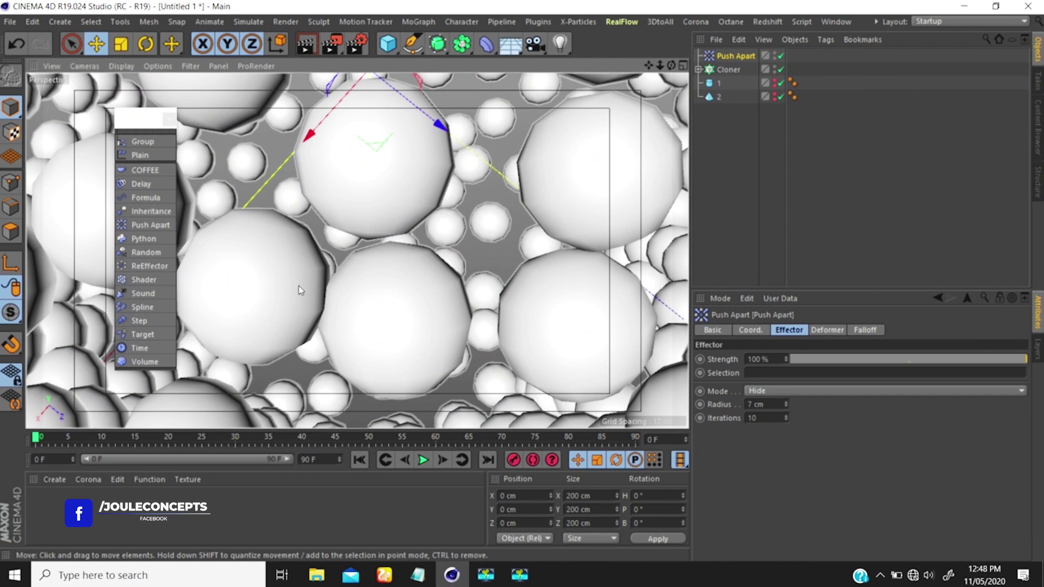
# Set the Push Apart radius to 7.5 cm in Hide mode and inspect the sphere spacing up close and from afar.
pyautogui.keyDown('alt'); pyautogui.moveTo(298, 285); pyautogui.dragTo(282, 284, button='right'); pyautogui.keyUp('alt')
pyautogui.keyDown('alt'); pyautogui.moveTo(326, 287); pyautogui.dragTo(361, 280); pyautogui.keyUp('alt')
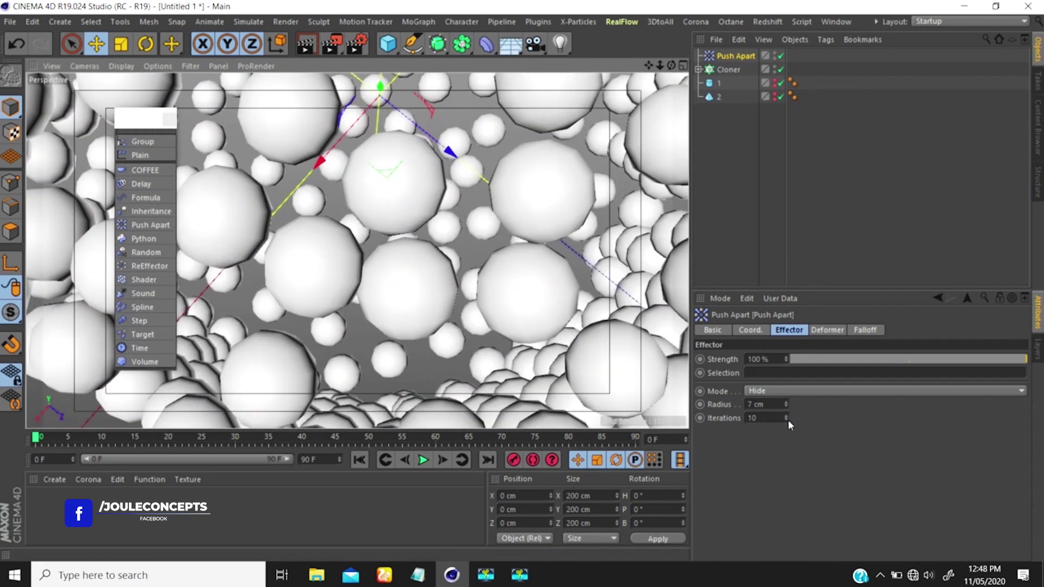
pyautogui.doubleClick(758, 404)
pyautogui.write('7.')
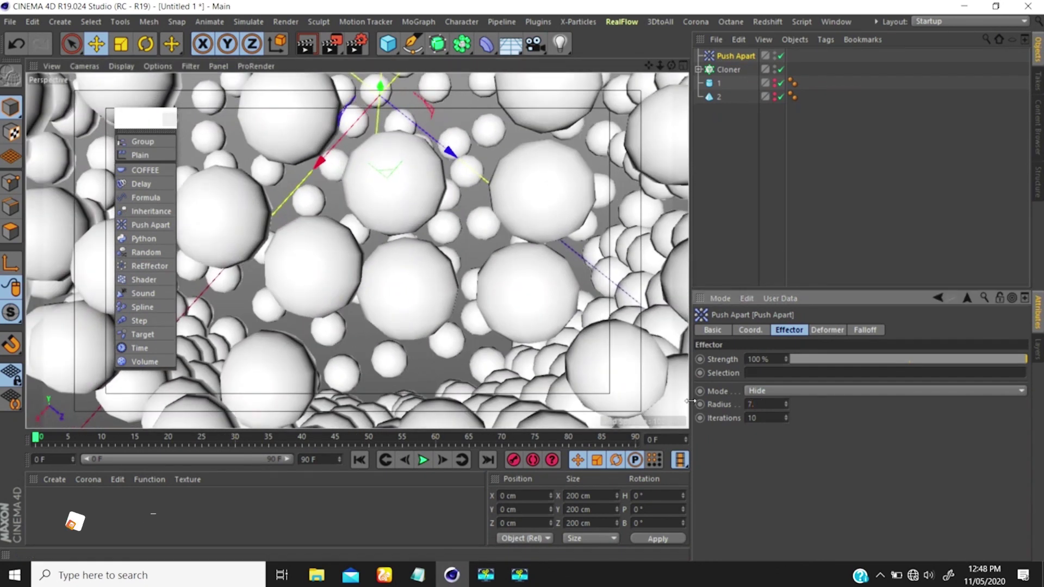
pyautogui.write('5')
pyautogui.press('Return')
pyautogui.keyDown('alt'); pyautogui.moveTo(518, 360); pyautogui.dragTo(433, 253); pyautogui.keyUp('alt')
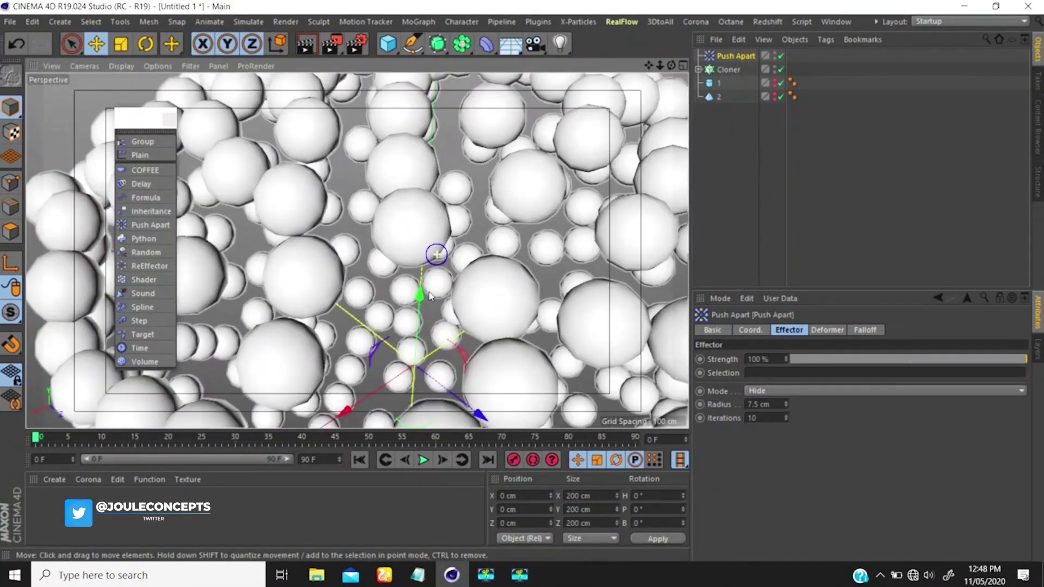
pyautogui.scroll(-8, 411, 299)
pyautogui.keyDown('alt'); pyautogui.moveTo(403, 326); pyautogui.dragTo(434, 278); pyautogui.keyUp('alt')
pyautogui.scroll(5, 434, 278)
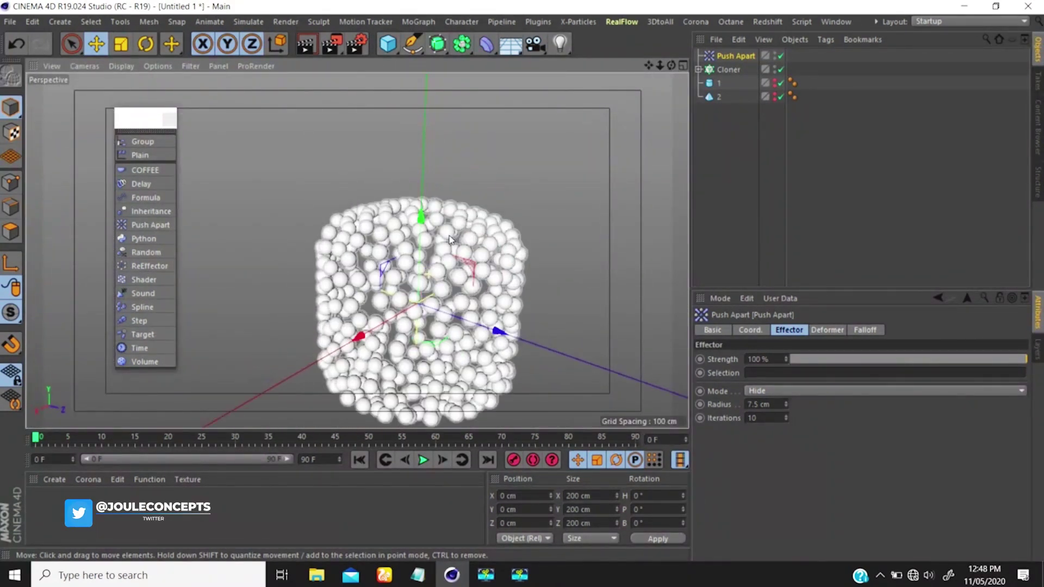
# Try the Scale Apart mode on the Push Apart effector and examine how the differently sized spheres meet.
pyautogui.click(769, 390)
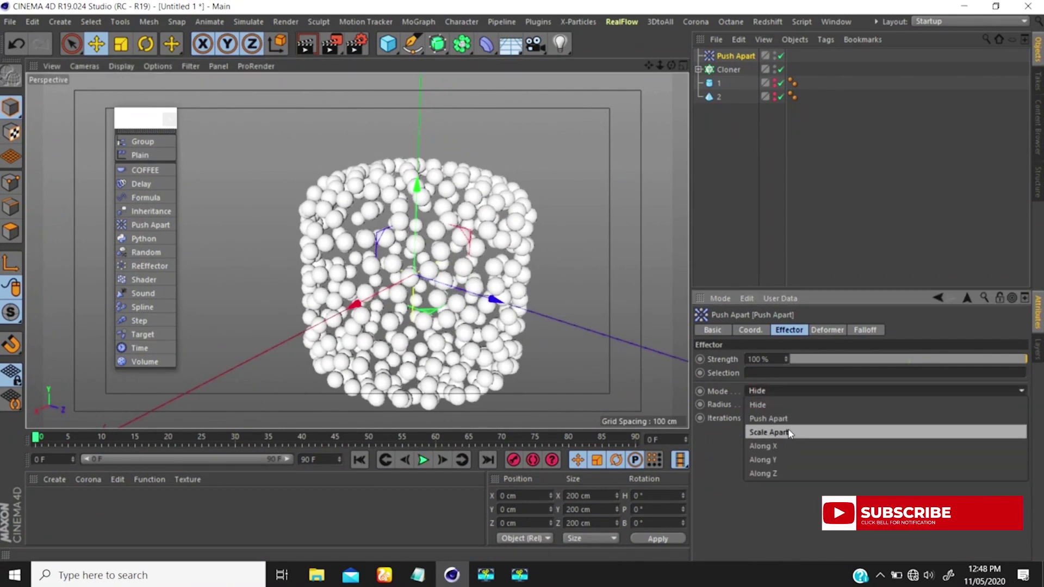
pyautogui.click(769, 433)
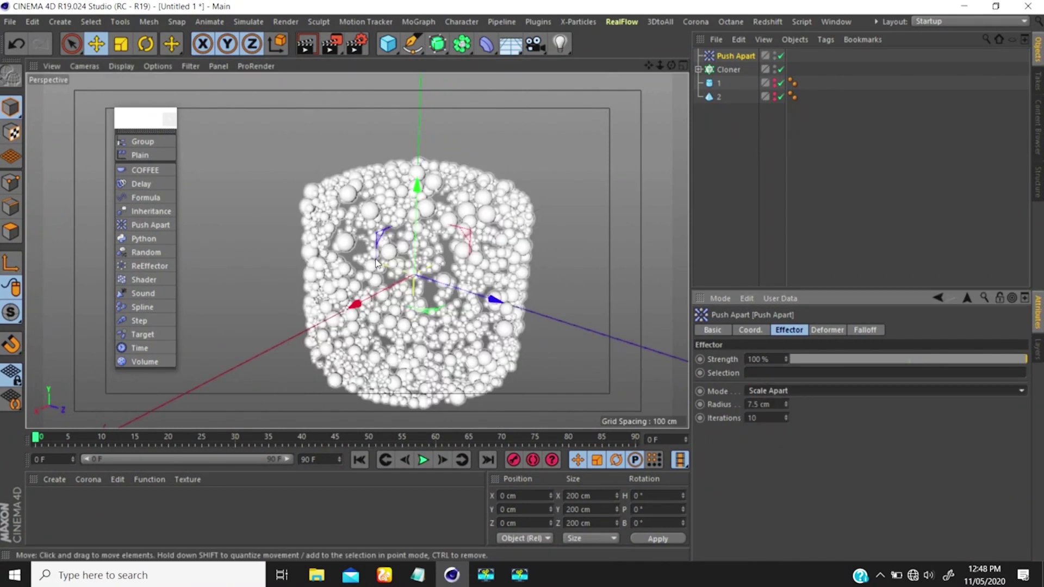
pyautogui.scroll(3, 400, 194)
pyautogui.moveTo(500, 220)
pyautogui.keyDown('alt'); pyautogui.mouseDown()
pyautogui.moveTo(388, 236)
pyautogui.moveTo(492, 211)
pyautogui.mouseUp(); pyautogui.keyUp('alt')
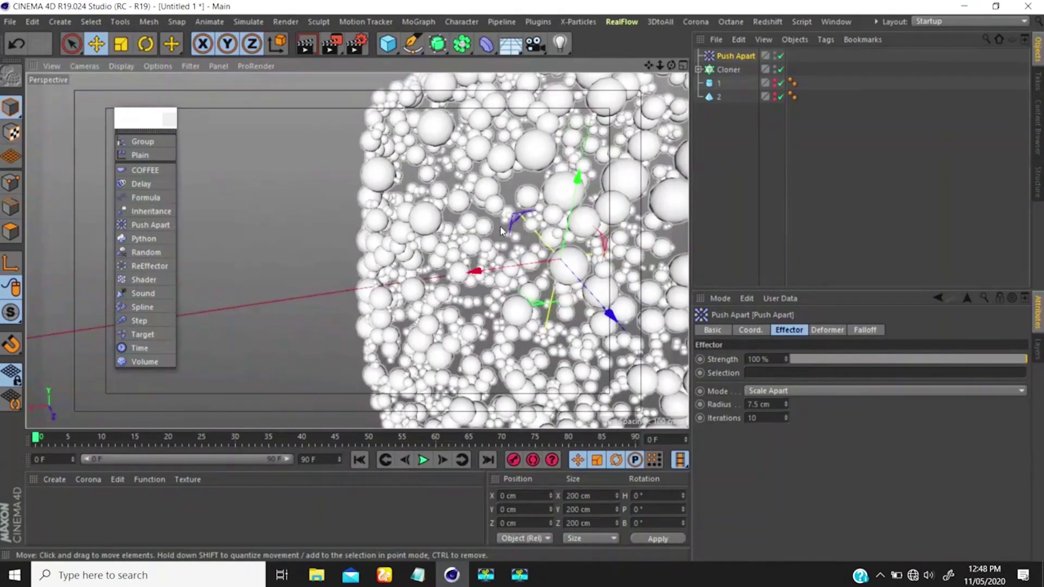
pyautogui.scroll(3, 548, 167)
pyautogui.keyDown('alt'); pyautogui.moveTo(548, 168); pyautogui.dragTo(511, 271); pyautogui.keyUp('alt')
pyautogui.scroll(3, 511, 272)
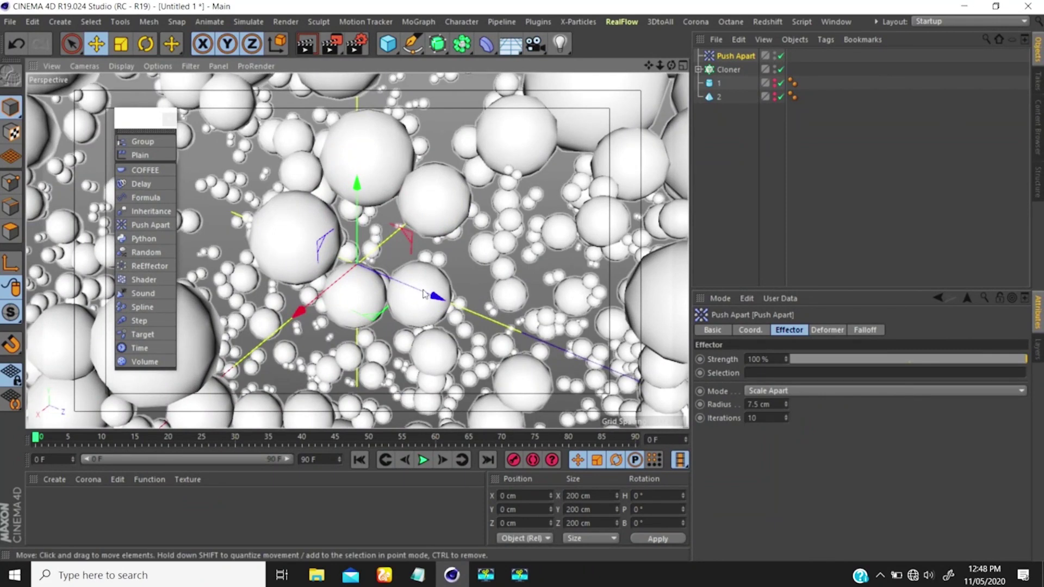
pyautogui.keyDown('alt'); pyautogui.moveTo(393, 181); pyautogui.dragTo(407, 231, button='middle'); pyautogui.keyUp('alt')
pyautogui.keyDown('alt'); pyautogui.moveTo(406, 231); pyautogui.dragTo(424, 158); pyautogui.keyUp('alt')
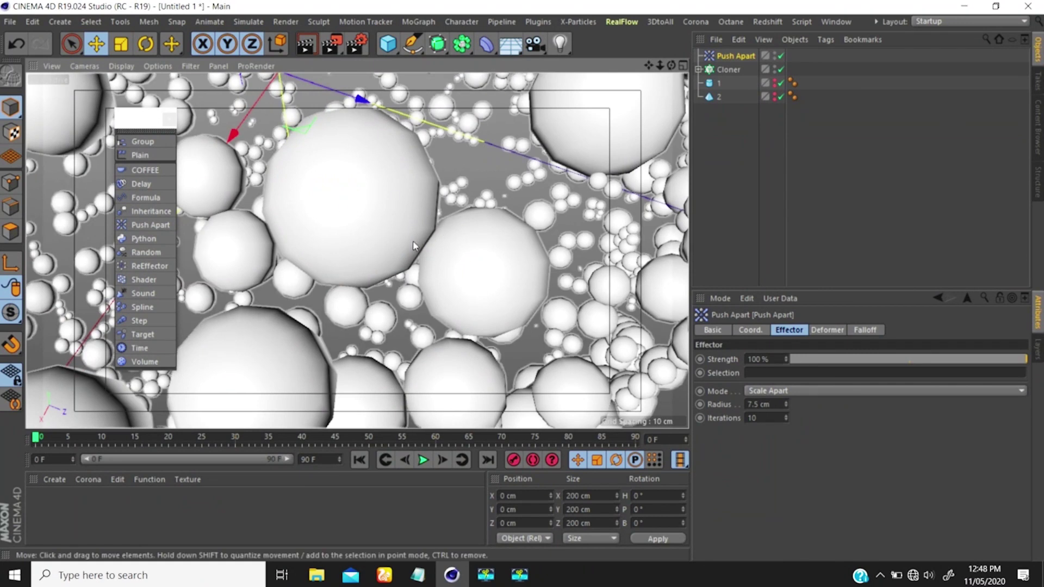
pyautogui.scroll(-3, 409, 218)
pyautogui.keyDown('alt'); pyautogui.moveTo(475, 263); pyautogui.dragTo(367, 201); pyautogui.keyUp('alt')
pyautogui.scroll(-6, 340, 337)
pyautogui.keyDown('alt'); pyautogui.moveTo(412, 283); pyautogui.dragTo(409, 189); pyautogui.keyUp('alt')
pyautogui.scroll(3, 410, 192)
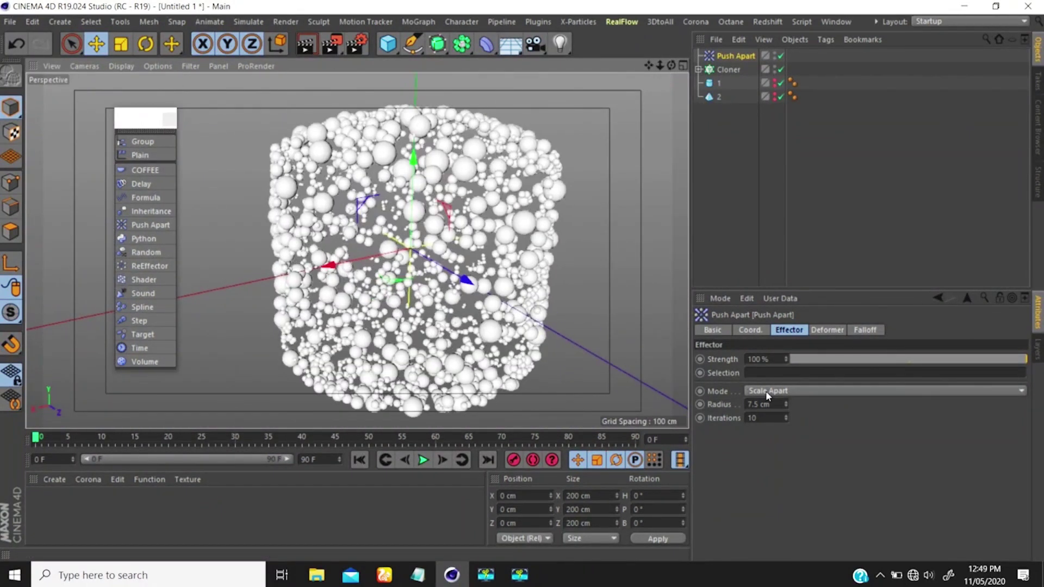
# Set the effector's mode to Push Apart and inspect the sphere coverage over the whole tank shape.
pyautogui.click(765, 390)
pyautogui.click(773, 418)
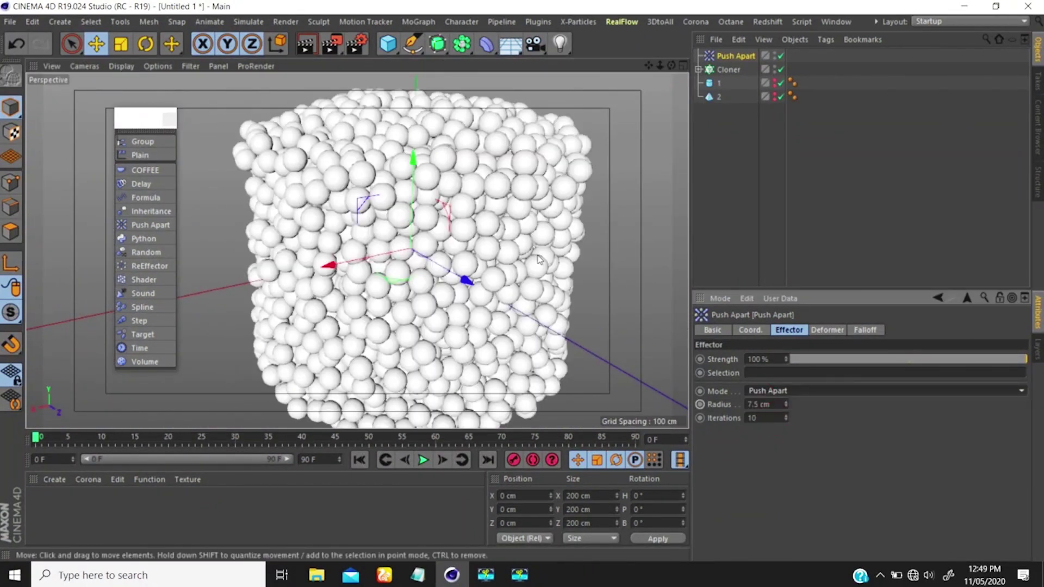
pyautogui.scroll(3, 424, 187)
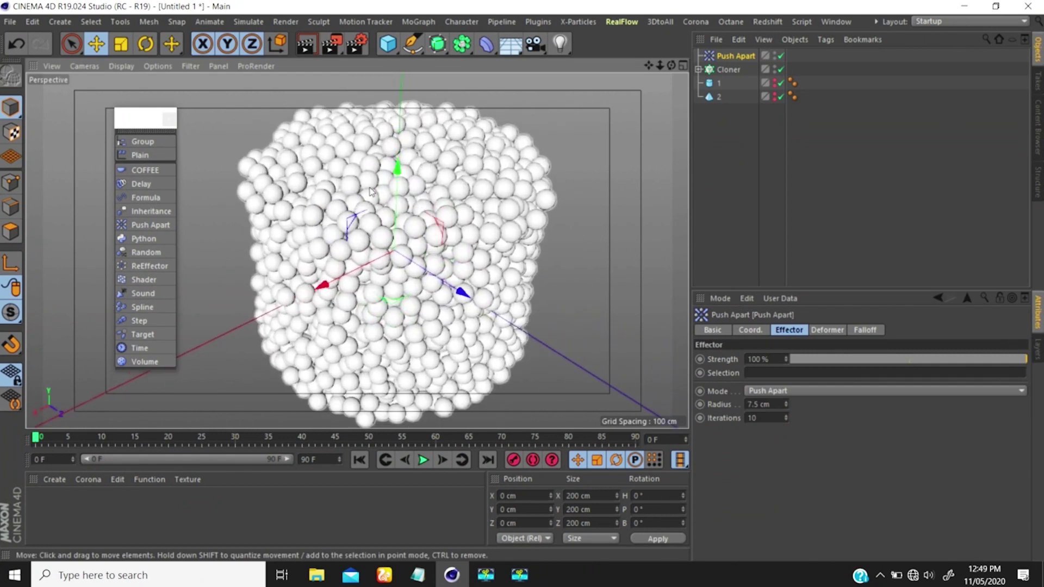
pyautogui.moveTo(370, 195)
pyautogui.keyDown('alt'); pyautogui.mouseDown()
pyautogui.moveTo(400, 202)
pyautogui.moveTo(386, 201)
pyautogui.mouseUp(); pyautogui.keyUp('alt')
pyautogui.scroll(-5, 389, 203)
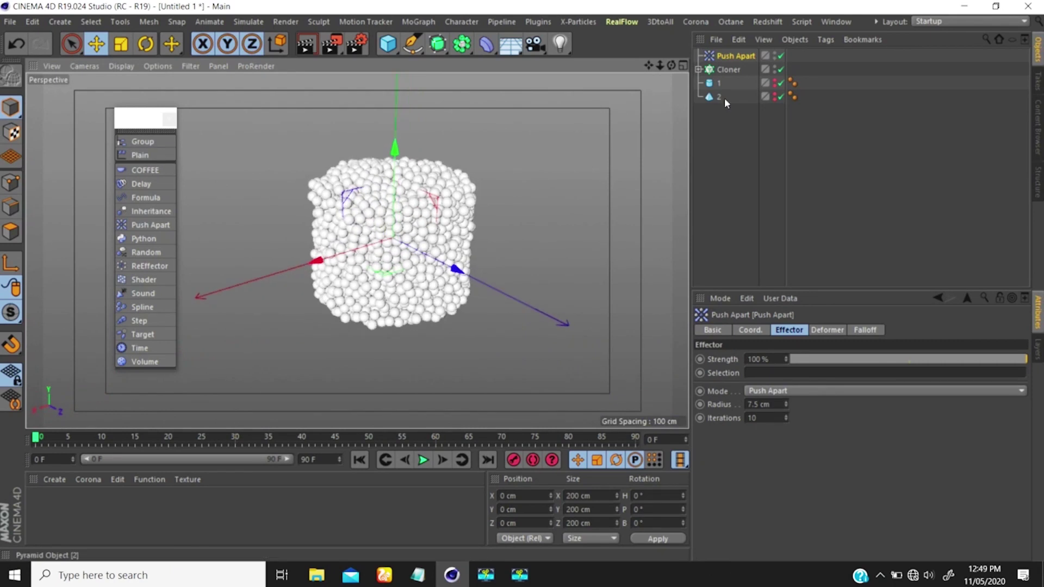
# Add a Random effector to the Cloner and turn off its position variation.
pyautogui.click(727, 70)
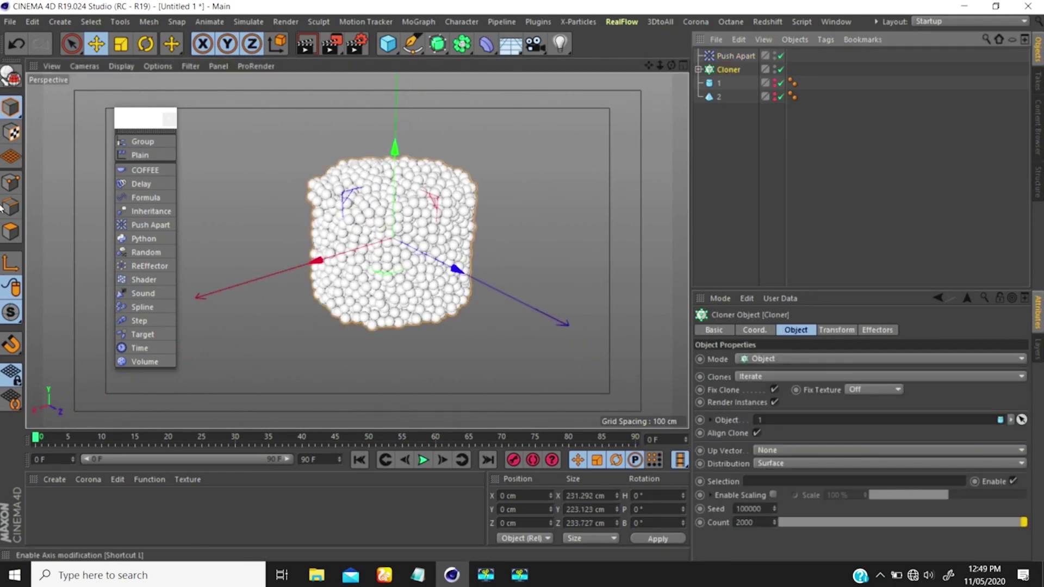
pyautogui.click(146, 252)
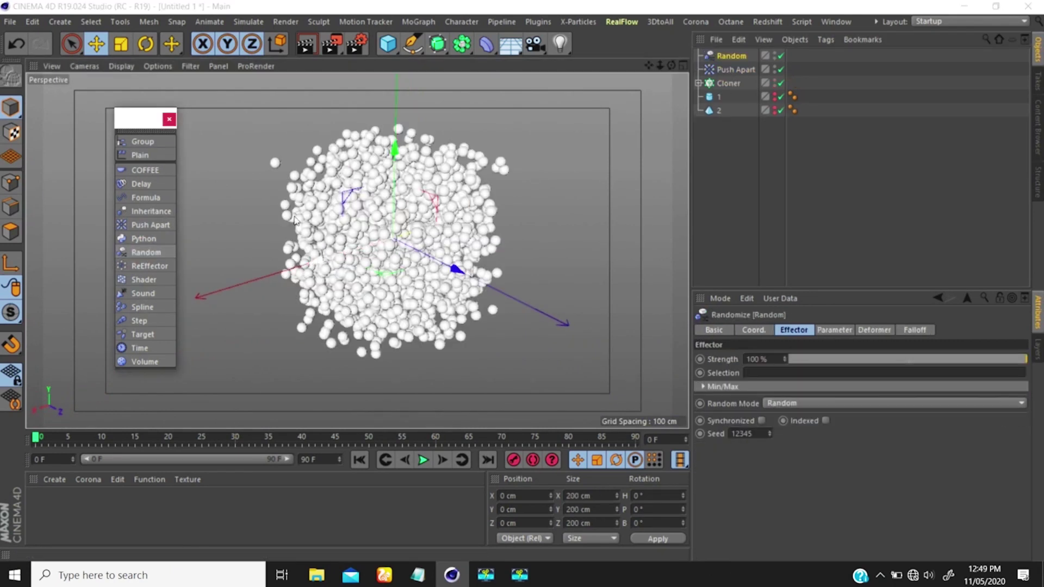
pyautogui.scroll(2, 374, 195)
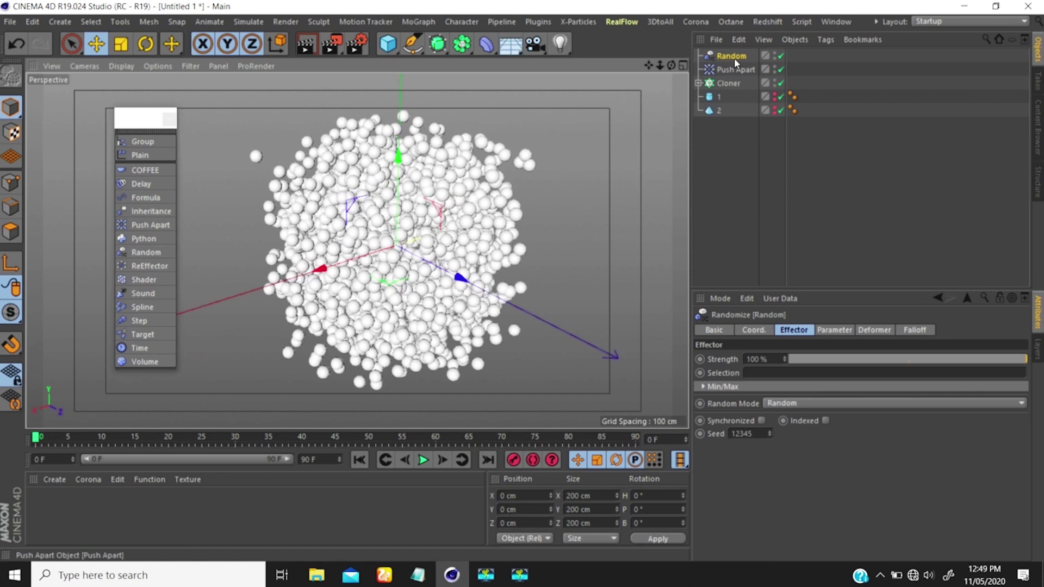
pyautogui.click(828, 330)
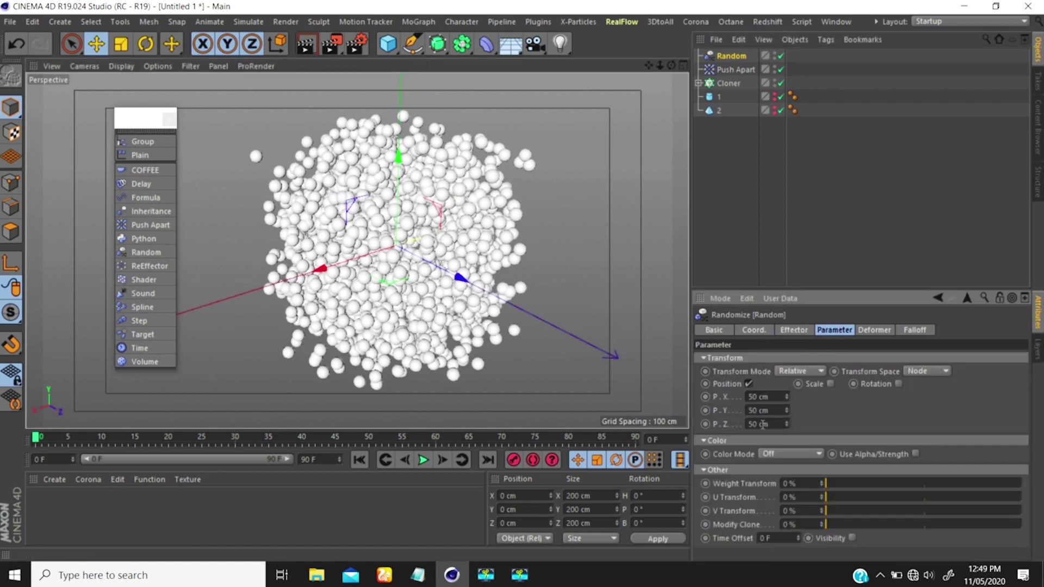
pyautogui.click(748, 384)
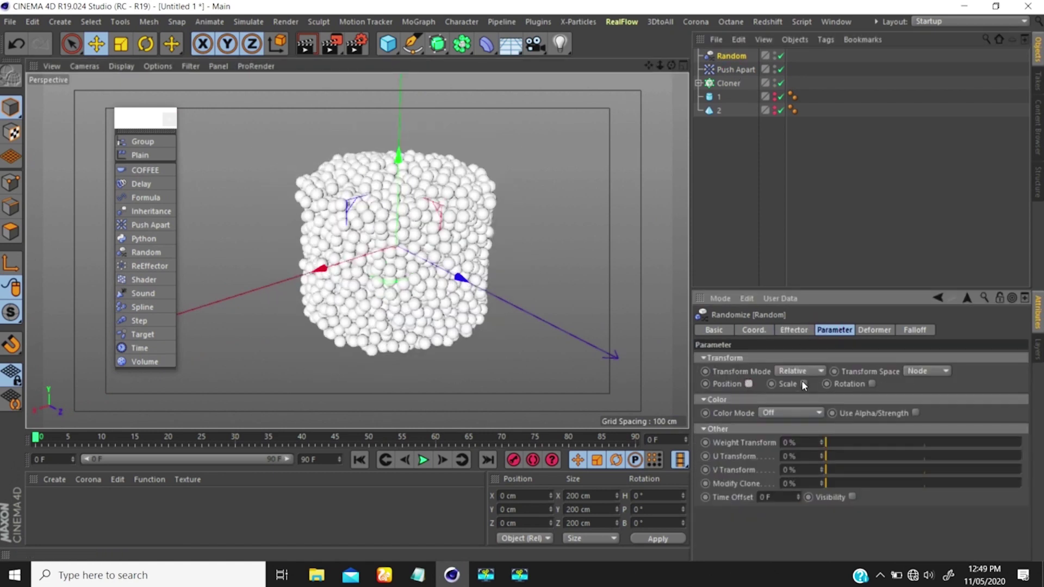
# Enable uniform scale variation of 0.3 on the Random effector and inspect the varied sphere sizes.
pyautogui.click(803, 384)
pyautogui.click(836, 438)
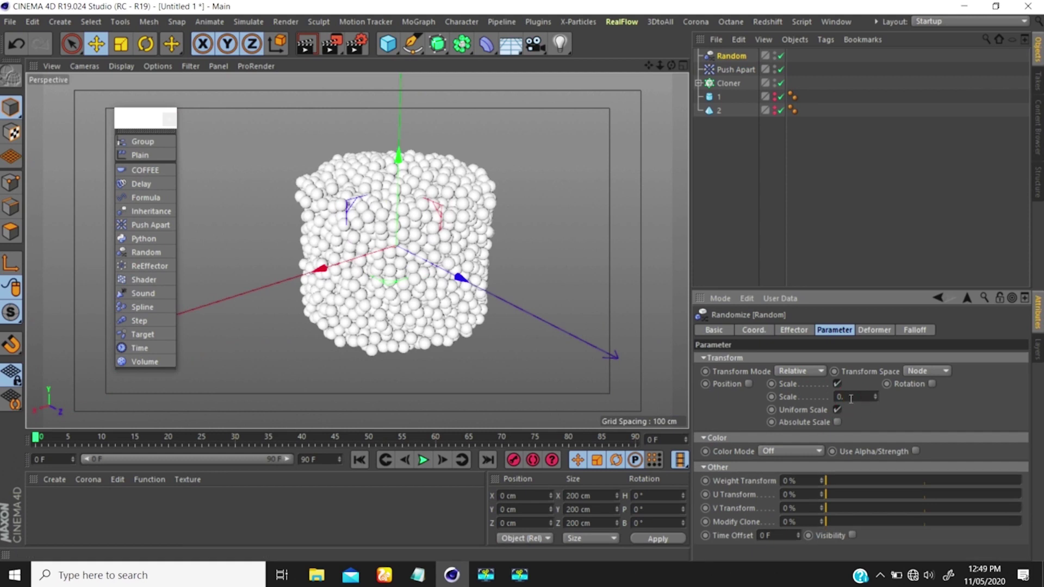
pyautogui.press('Return')
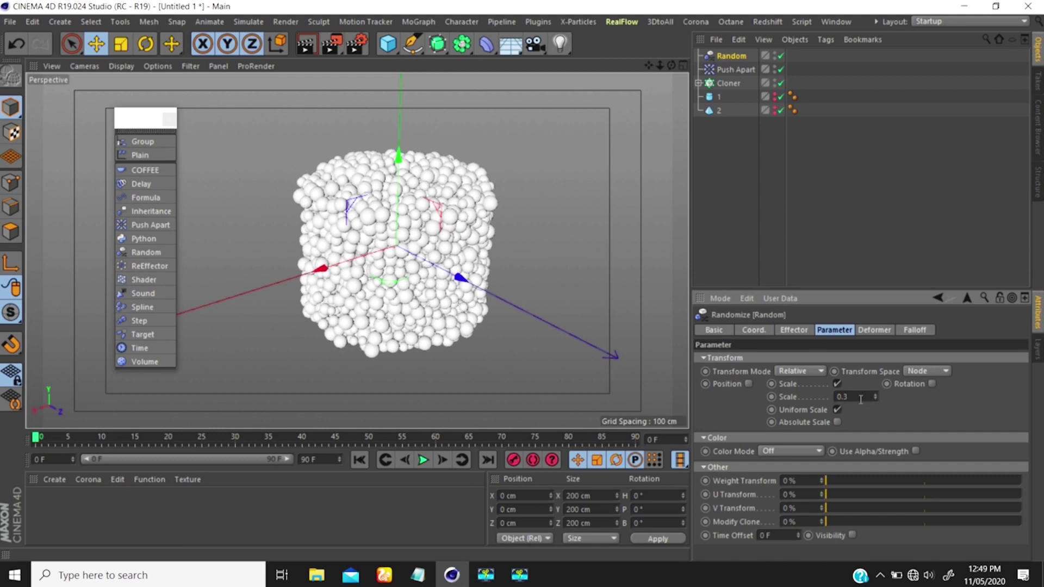
pyautogui.scroll(5, 505, 177)
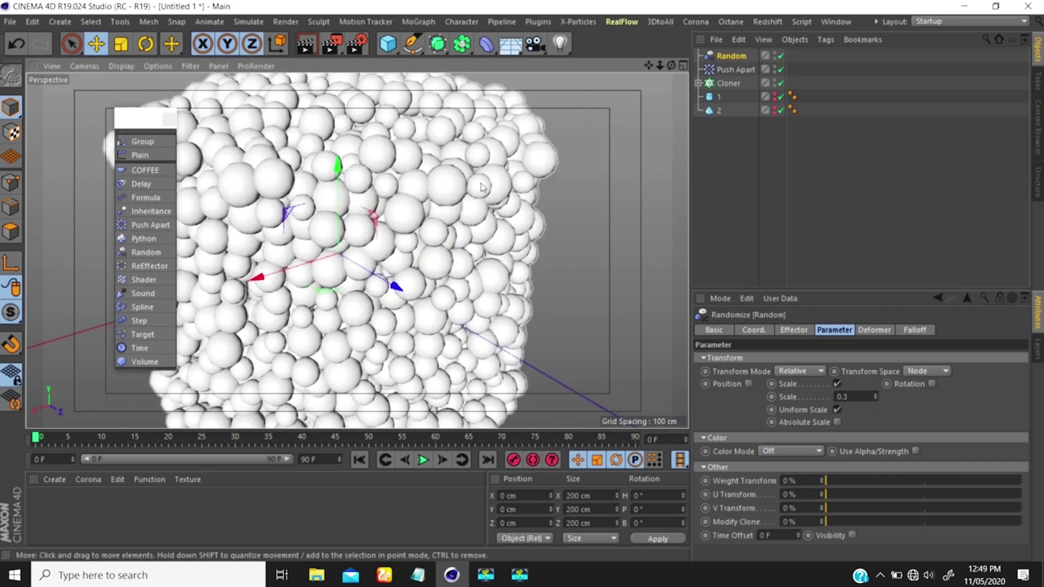
pyautogui.scroll(-5, 328, 312)
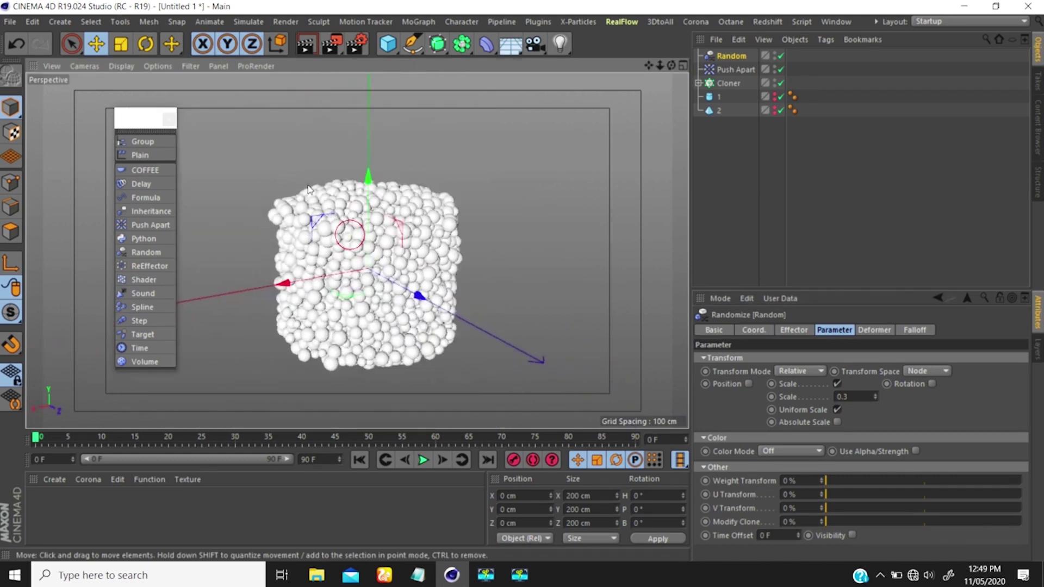
pyautogui.moveTo(328, 312)
pyautogui.keyDown('alt'); pyautogui.mouseDown()
pyautogui.moveTo(263, 282)
pyautogui.moveTo(259, 234)
pyautogui.moveTo(281, 191)
pyautogui.mouseUp(); pyautogui.keyUp('alt')
# Review the Push Apart effector's deformer, falloff and effector settings and examine the clones from several angles.
pyautogui.click(730, 70)
pyautogui.click(732, 71)
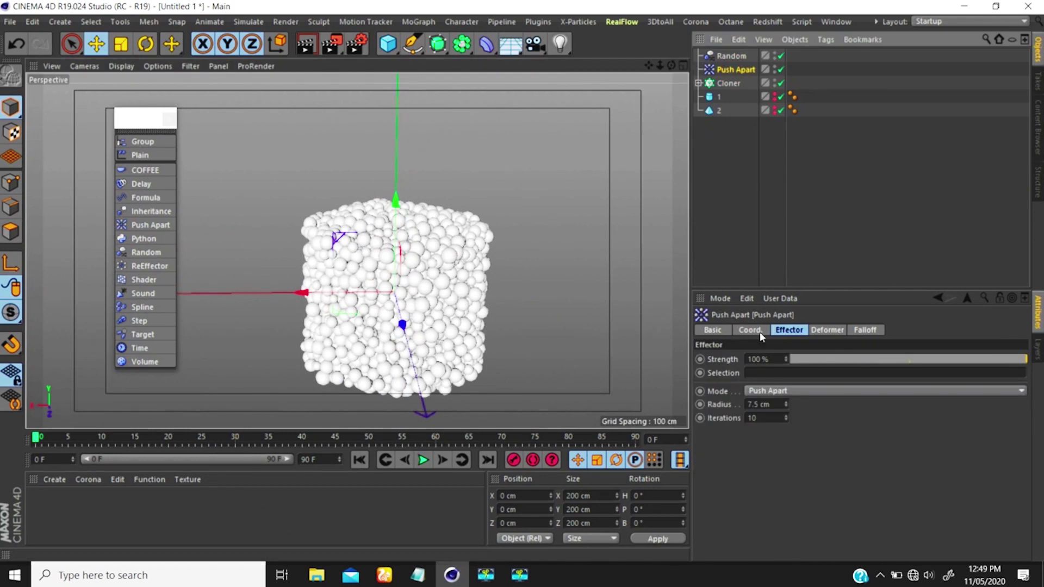
pyautogui.click(826, 330)
pyautogui.click(870, 330)
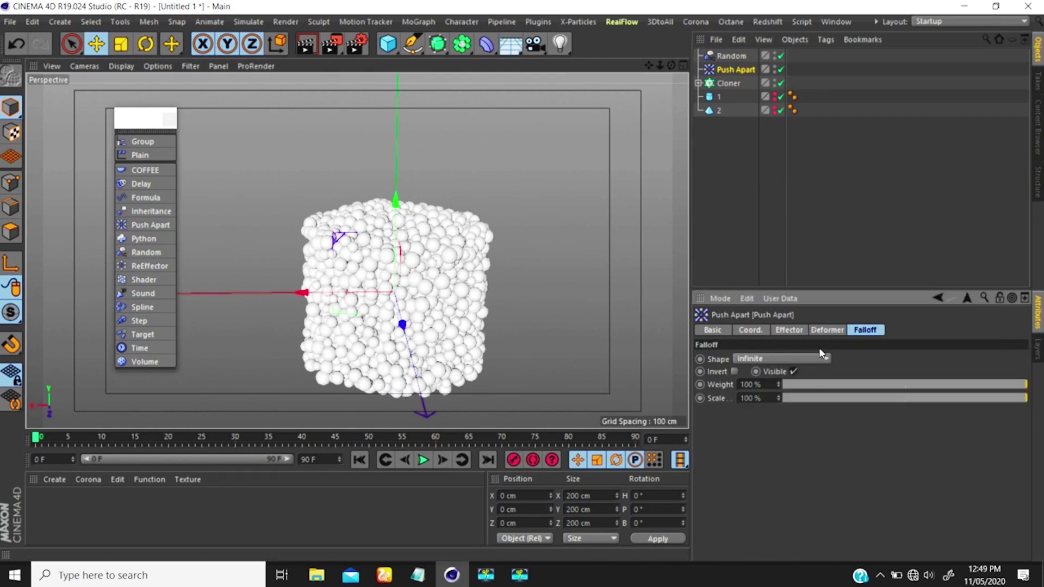
pyautogui.click(788, 330)
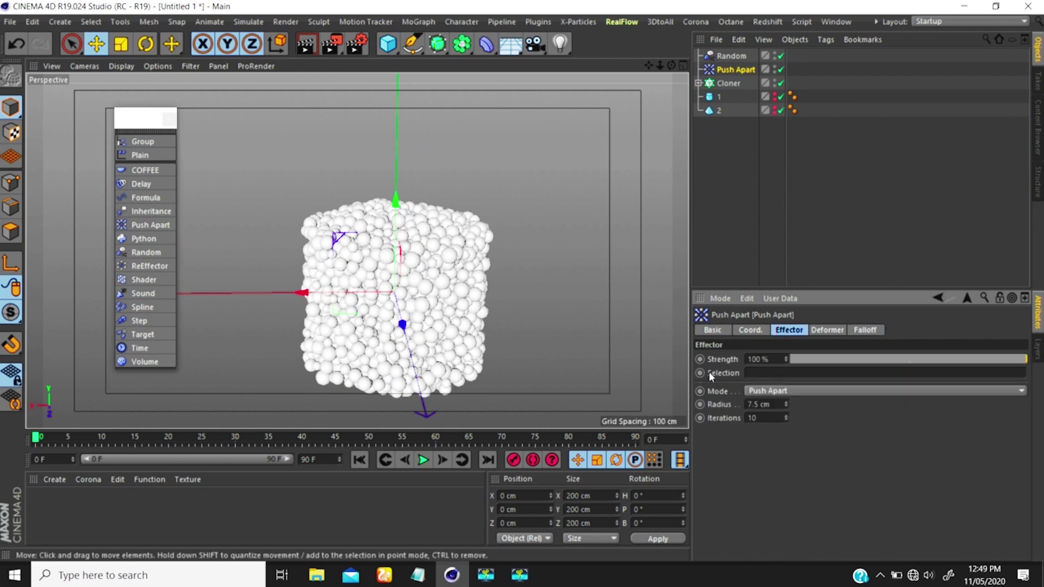
pyautogui.scroll(-3, 423, 297)
pyautogui.keyDown('alt'); pyautogui.moveTo(421, 296); pyautogui.dragTo(411, 273); pyautogui.keyUp('alt')
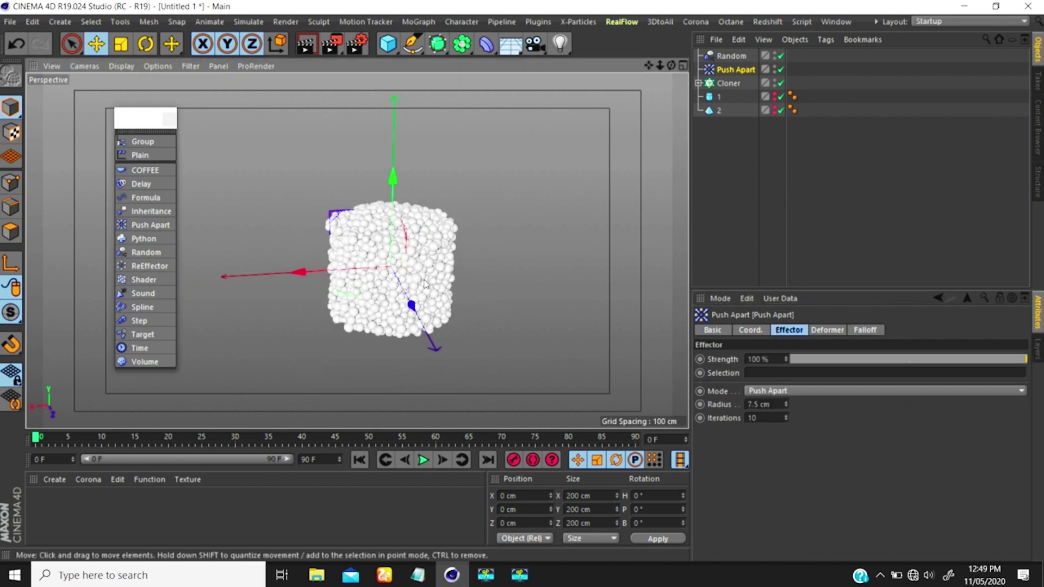
pyautogui.keyDown('alt'); pyautogui.moveTo(401, 268); pyautogui.dragTo(404, 251, button='right'); pyautogui.keyUp('alt')
pyautogui.keyDown('alt'); pyautogui.moveTo(404, 251); pyautogui.dragTo(417, 216, button='middle'); pyautogui.keyUp('alt')
pyautogui.scroll(2, 416, 218)
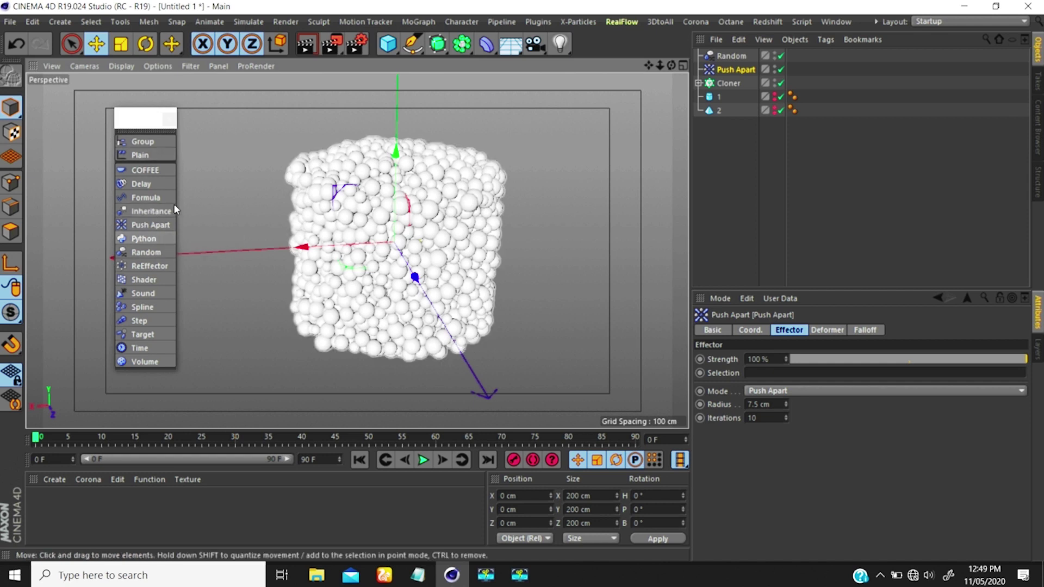
# Add an Inheritance effector to the Cloner.
pyautogui.click(729, 82)
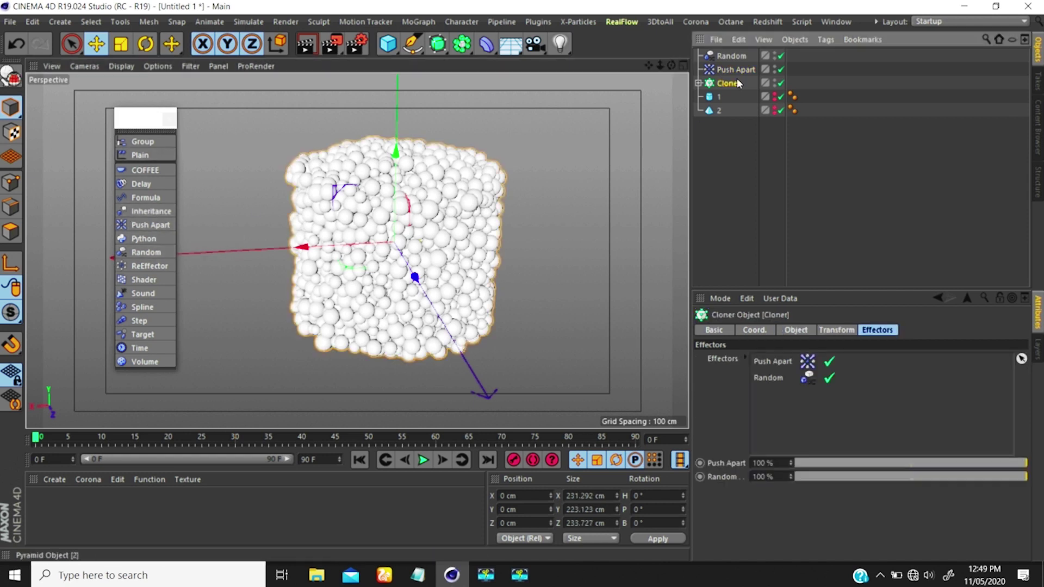
pyautogui.click(146, 211)
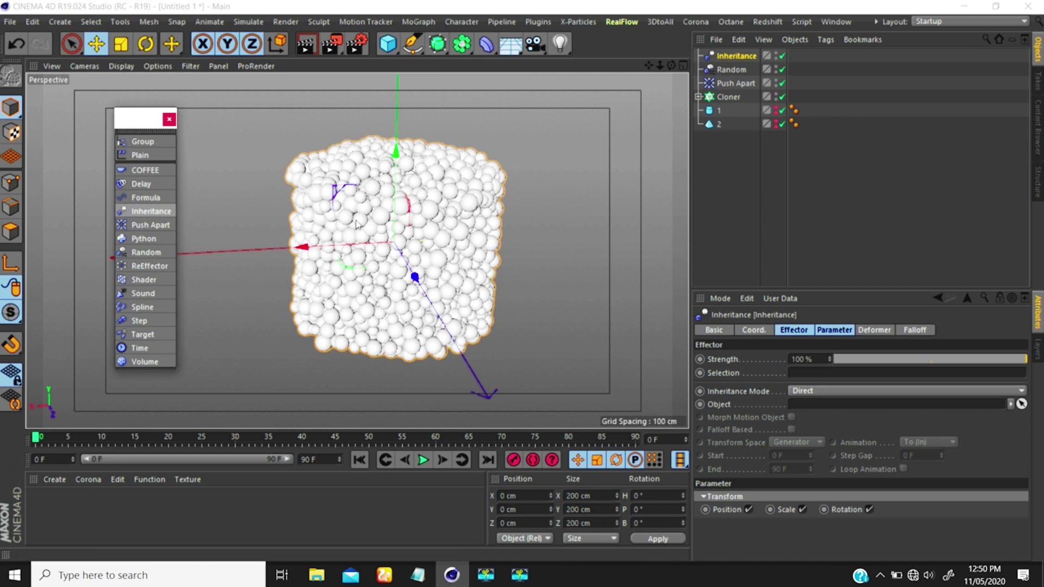
pyautogui.scroll(-1, 324, 267)
pyautogui.scroll(1, 325, 266)
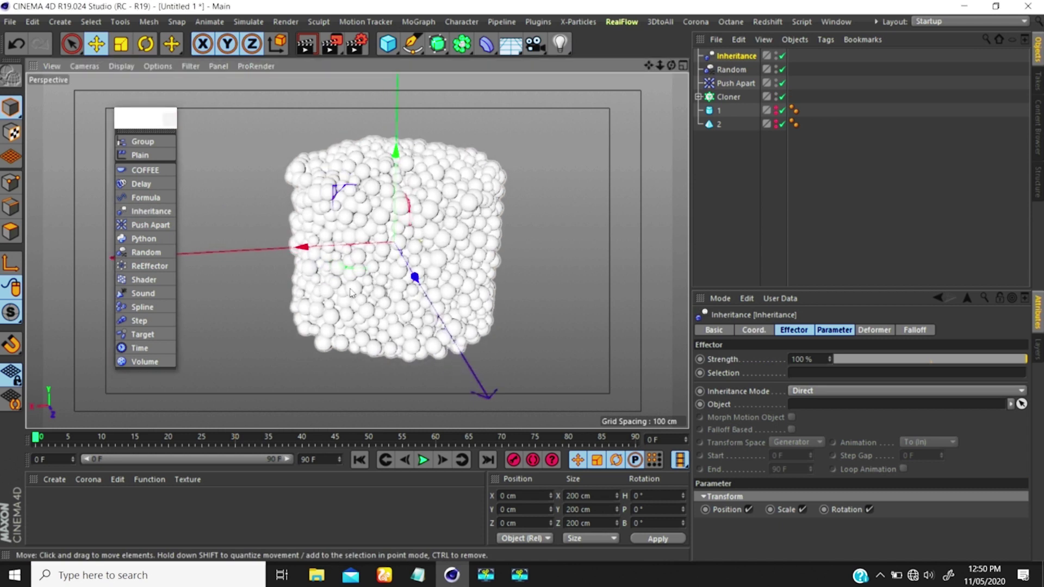
pyautogui.scroll(-1, 341, 264)
pyautogui.scroll(1, 408, 331)
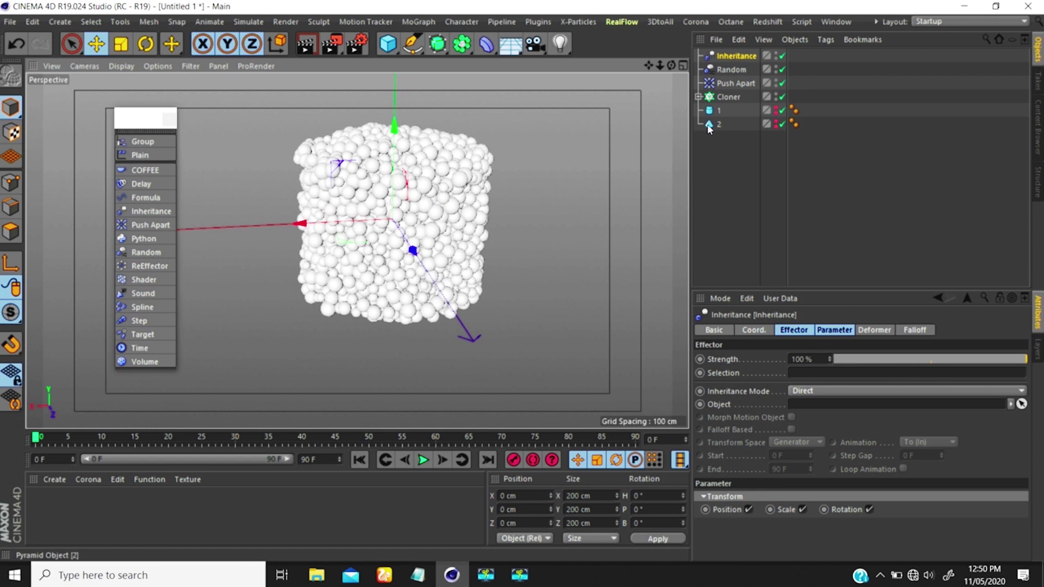
# Assign pyramid 2 as the Inheritance effector's source object in Direct mode and inspect the clones from different sides.
pyautogui.moveTo(712, 124); pyautogui.dragTo(843, 335)
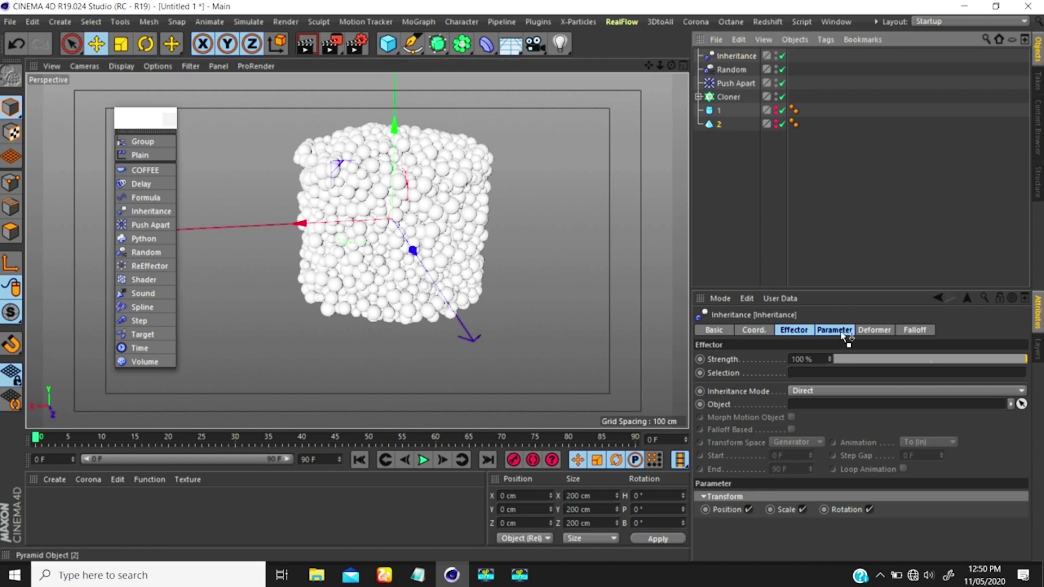
pyautogui.moveTo(803, 409); pyautogui.dragTo(803, 408)
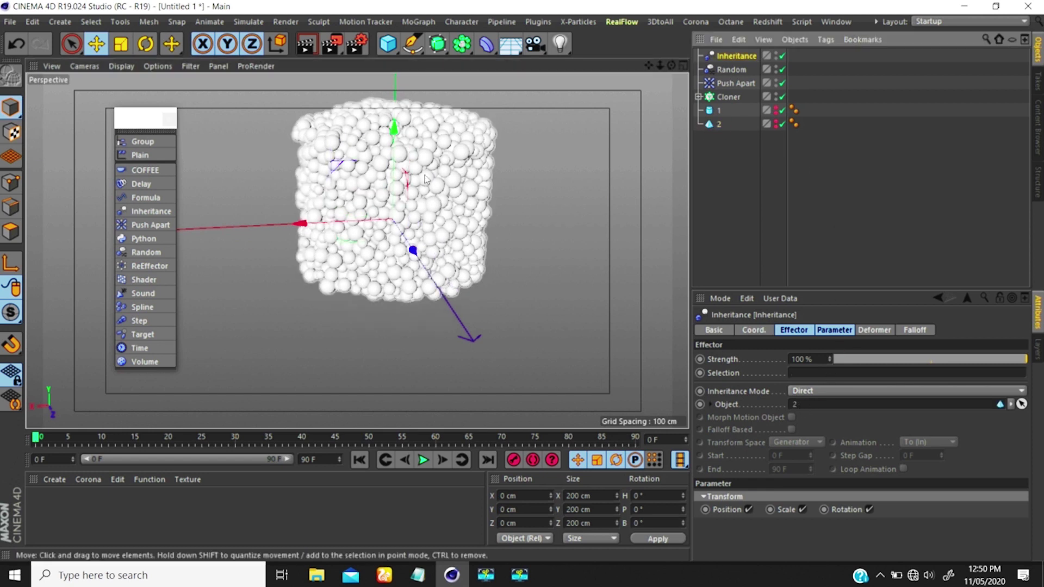
pyautogui.scroll(-3, 425, 194)
pyautogui.keyDown('alt'); pyautogui.moveTo(426, 196); pyautogui.dragTo(363, 192); pyautogui.keyUp('alt')
pyautogui.keyDown('alt'); pyautogui.moveTo(444, 178); pyautogui.dragTo(405, 210, button='middle'); pyautogui.keyUp('alt')
pyautogui.scroll(5, 405, 210)
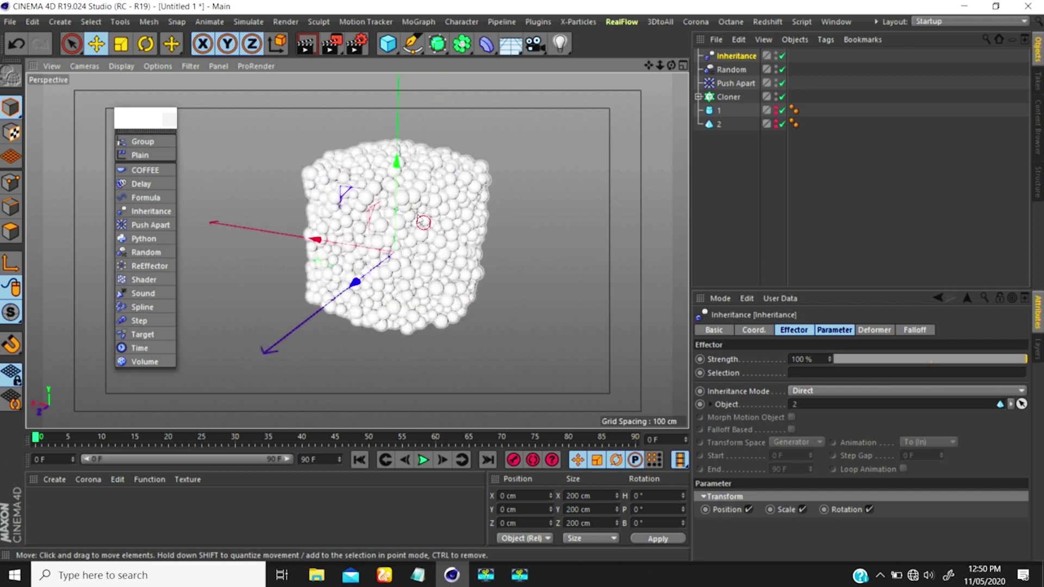
pyautogui.keyDown('alt'); pyautogui.moveTo(405, 211); pyautogui.dragTo(531, 217); pyautogui.keyUp('alt')
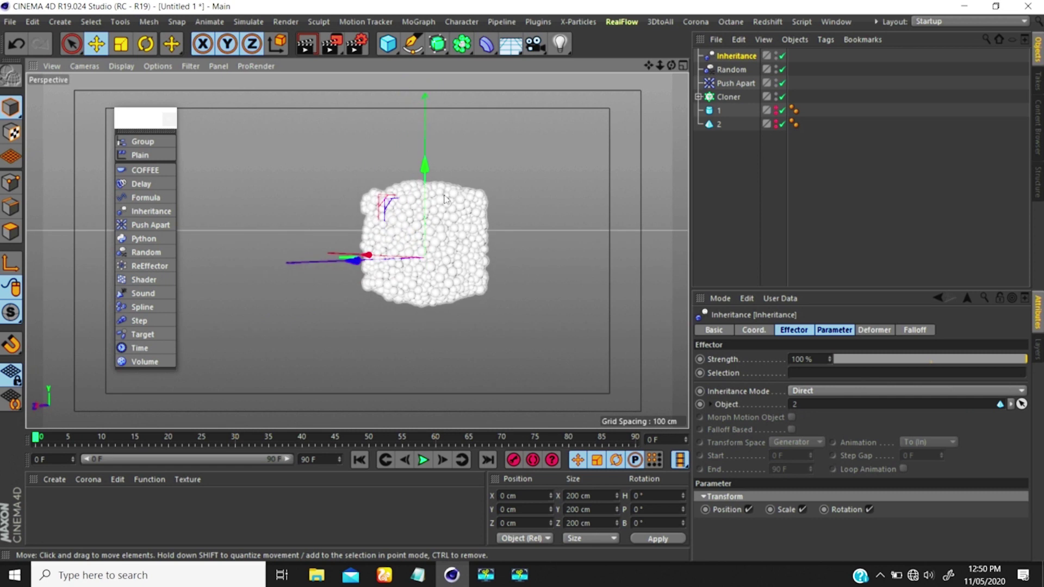
# Raise pyramid 2 along its Y axis to about 143 cm and check how the linked clones follow.
pyautogui.click(718, 124)
pyautogui.moveTo(425, 146); pyautogui.dragTo(427, 83)
pyautogui.keyDown('alt'); pyautogui.moveTo(427, 174); pyautogui.dragTo(514, 219); pyautogui.keyUp('alt')
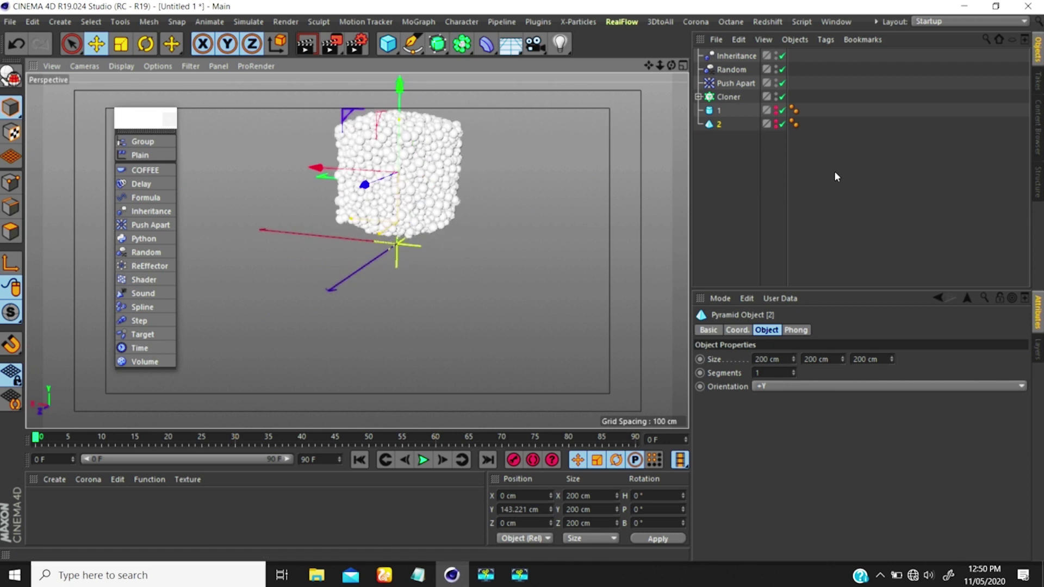
# Clear the Inheritance effector's source object and show pyramid 2 in the viewport for comparison with the clones.
pyautogui.click(734, 55)
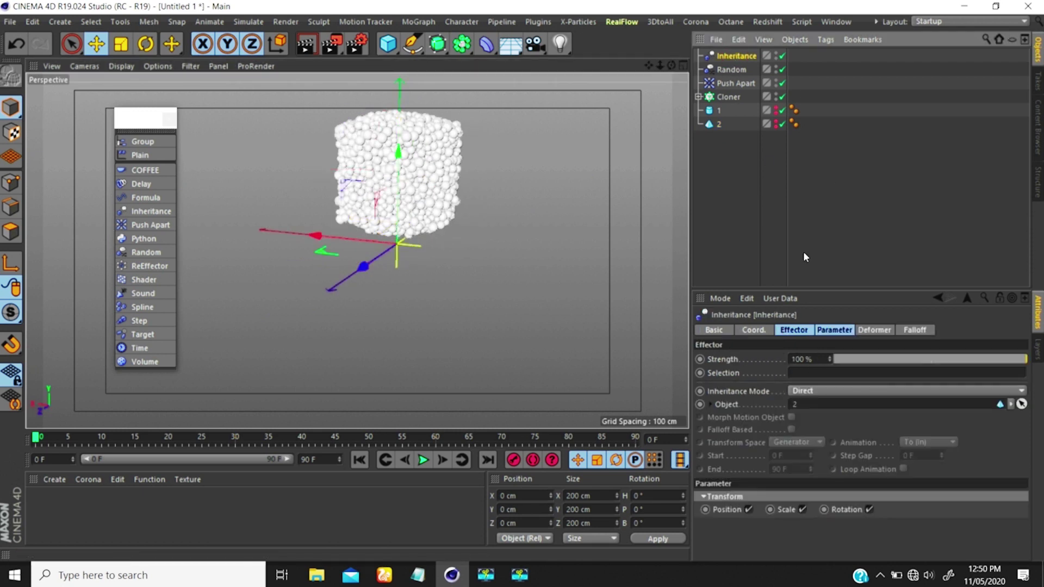
pyautogui.click(1010, 405)
pyautogui.click(985, 416)
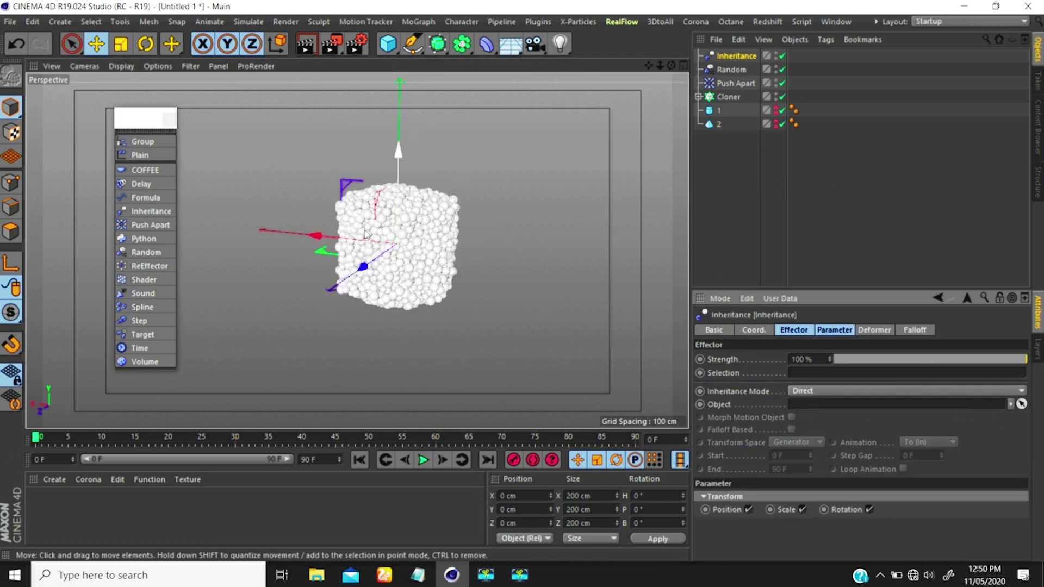
pyautogui.click(777, 124)
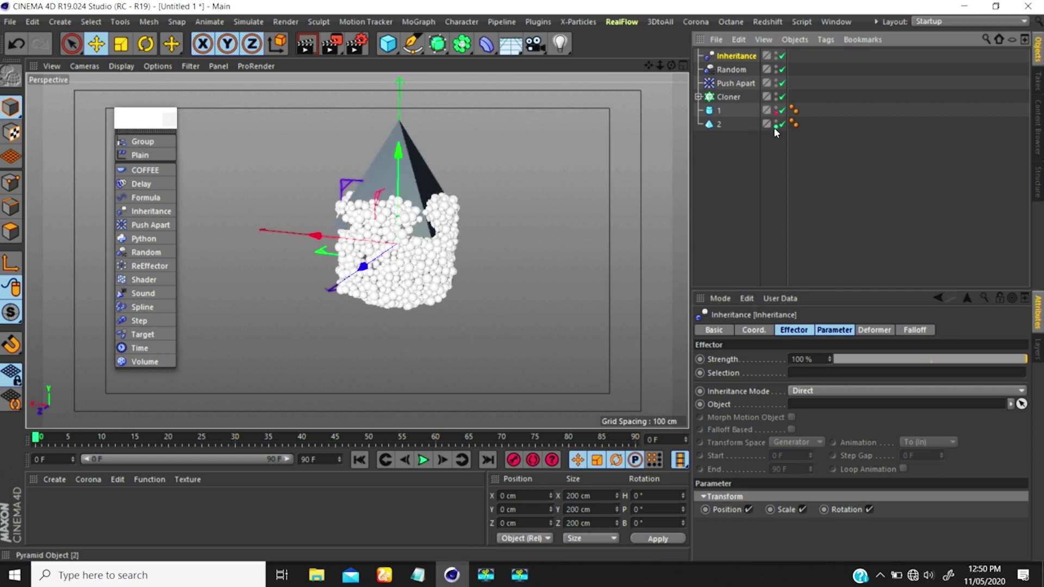
pyautogui.click(775, 127)
pyautogui.keyDown('alt'); pyautogui.moveTo(435, 226); pyautogui.dragTo(606, 194); pyautogui.keyUp('alt')
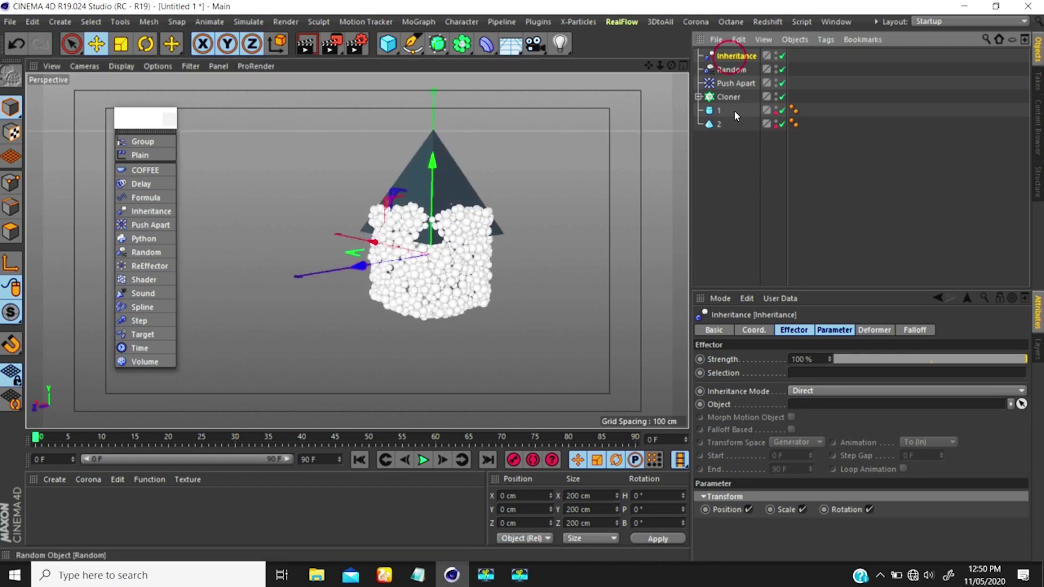
# Assign pyramid 2 as the Inheritance effector's source object again and compare the clones with the source shapes.
pyautogui.moveTo(830, 352); pyautogui.dragTo(805, 402)
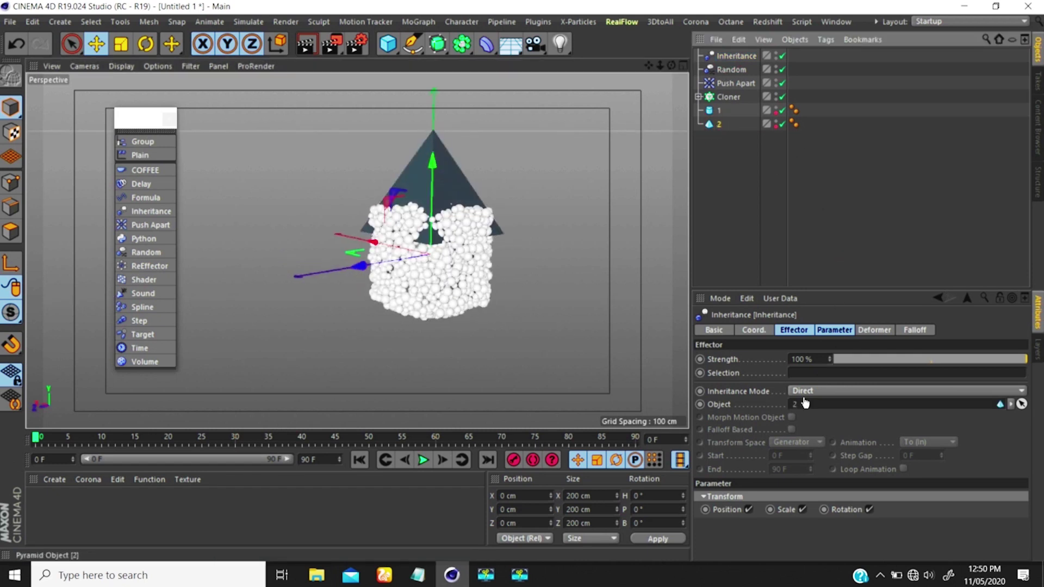
pyautogui.keyDown('alt'); pyautogui.moveTo(430, 183); pyautogui.dragTo(464, 201); pyautogui.keyUp('alt')
pyautogui.keyDown('alt'); pyautogui.moveTo(463, 200); pyautogui.dragTo(516, 275, button='right'); pyautogui.keyUp('alt')
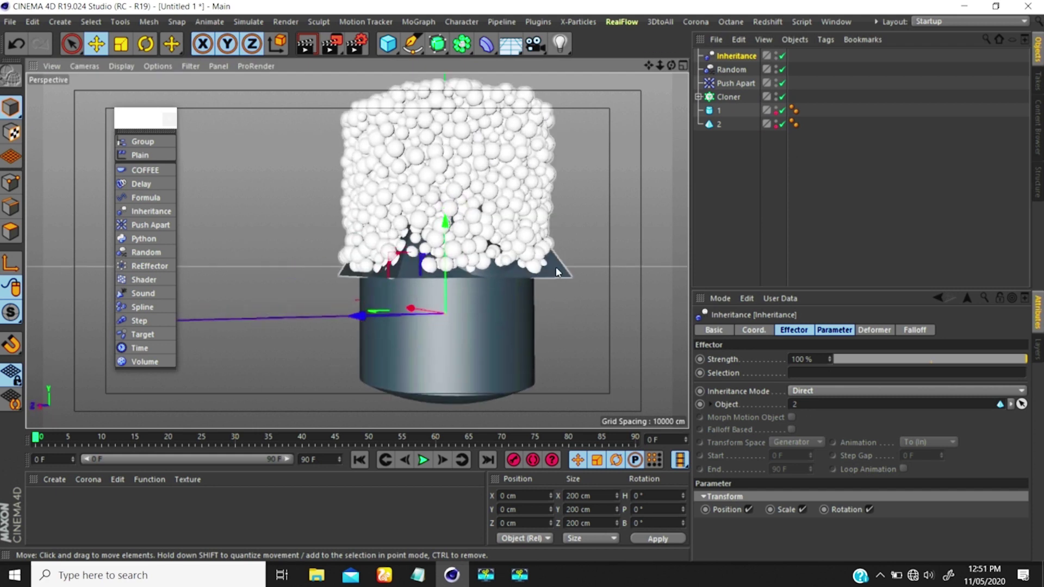
# Hide both source shapes, oil tank 1 and pyramid 2, in the viewport.
pyautogui.click(775, 107)
pyautogui.click(776, 107)
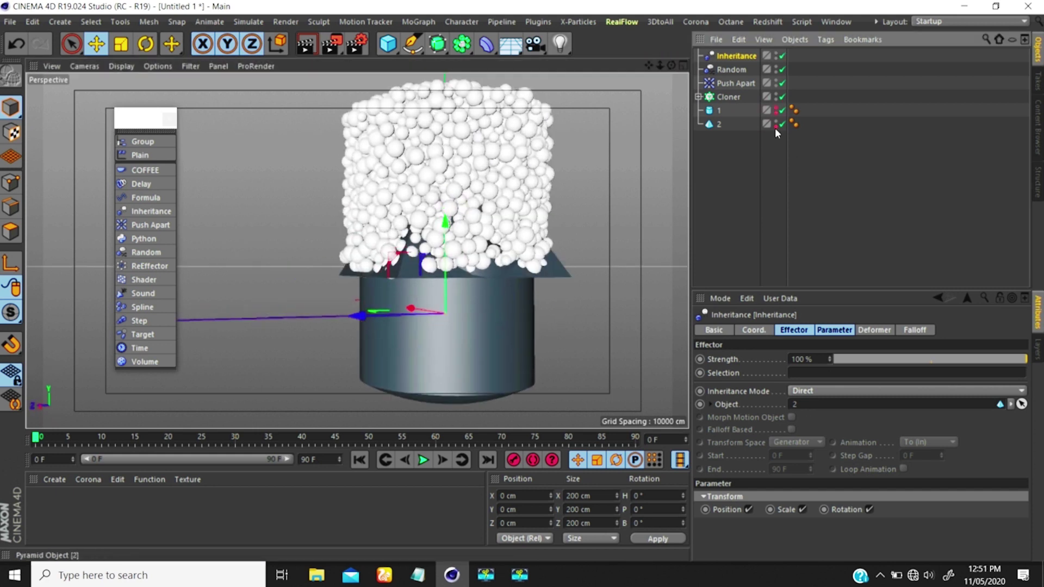
pyautogui.click(775, 123)
pyautogui.click(776, 123)
# Examine the sphere clones from different angles and distances with the source shapes hidden.
pyautogui.click(741, 161)
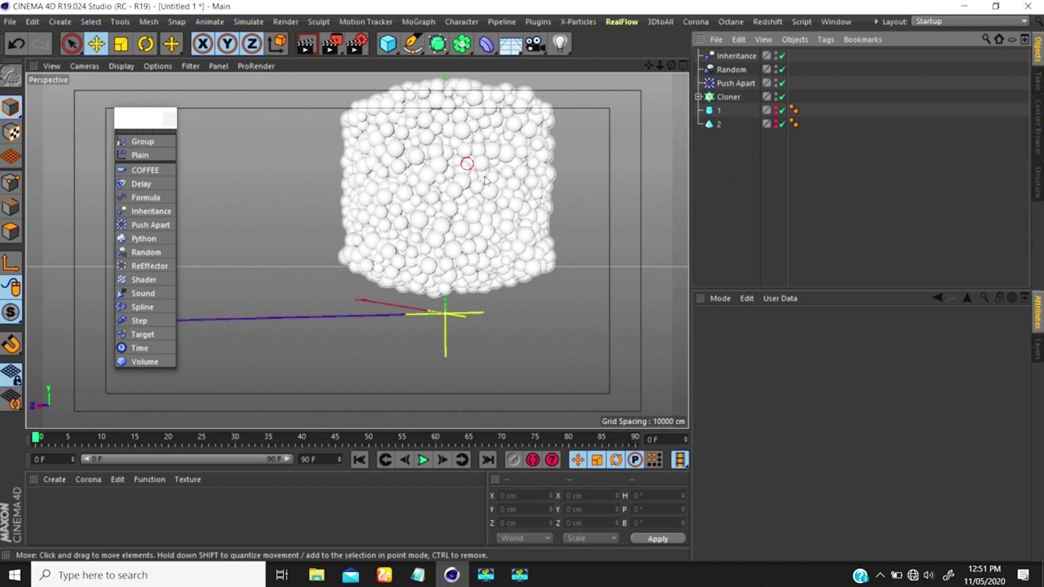
pyautogui.keyDown('alt'); pyautogui.moveTo(466, 163); pyautogui.dragTo(471, 173); pyautogui.keyUp('alt')
pyautogui.keyDown('alt'); pyautogui.moveTo(471, 172); pyautogui.dragTo(454, 199, button='middle'); pyautogui.keyUp('alt')
pyautogui.scroll(-5, 447, 191)
pyautogui.keyDown('alt'); pyautogui.moveTo(440, 169); pyautogui.dragTo(487, 215); pyautogui.keyUp('alt')
pyautogui.click(698, 96)
pyautogui.click(698, 97)
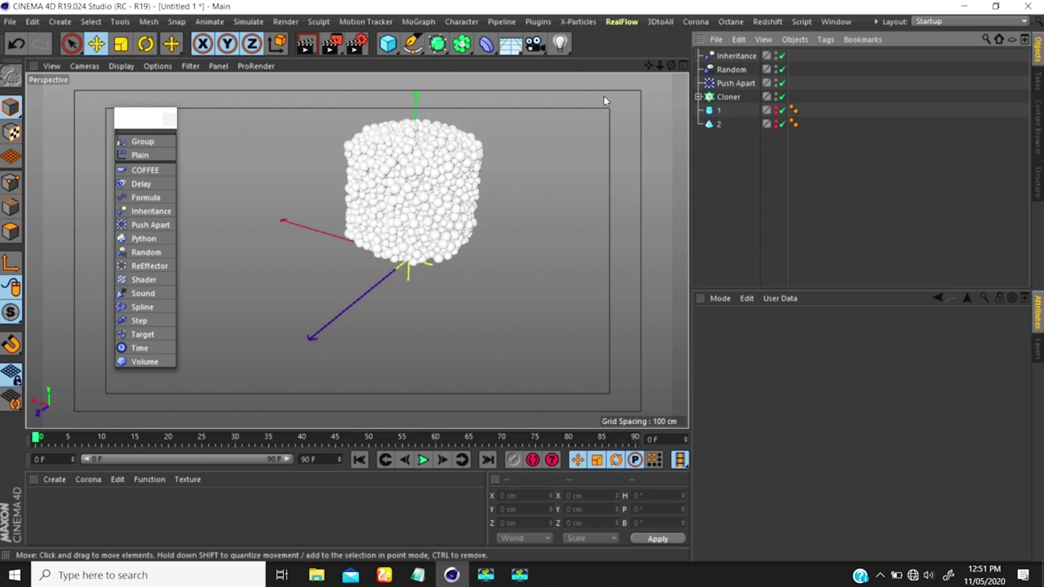
pyautogui.scroll(-2, 421, 194)
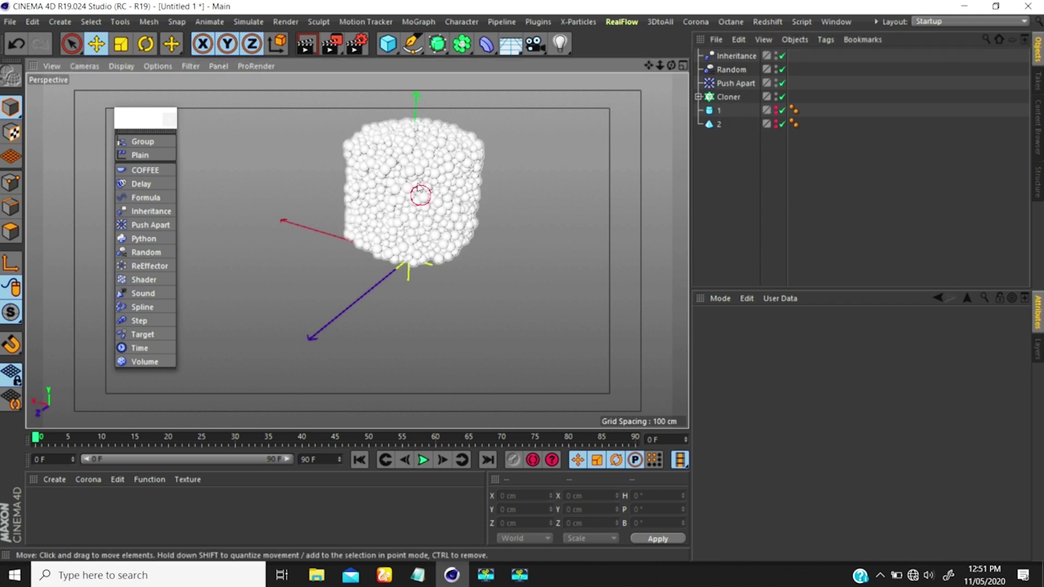
pyautogui.scroll(4, 421, 194)
pyautogui.scroll(-1, 422, 193)
pyautogui.keyDown('alt'); pyautogui.moveTo(421, 194); pyautogui.dragTo(423, 208, button='middle'); pyautogui.keyUp('alt')
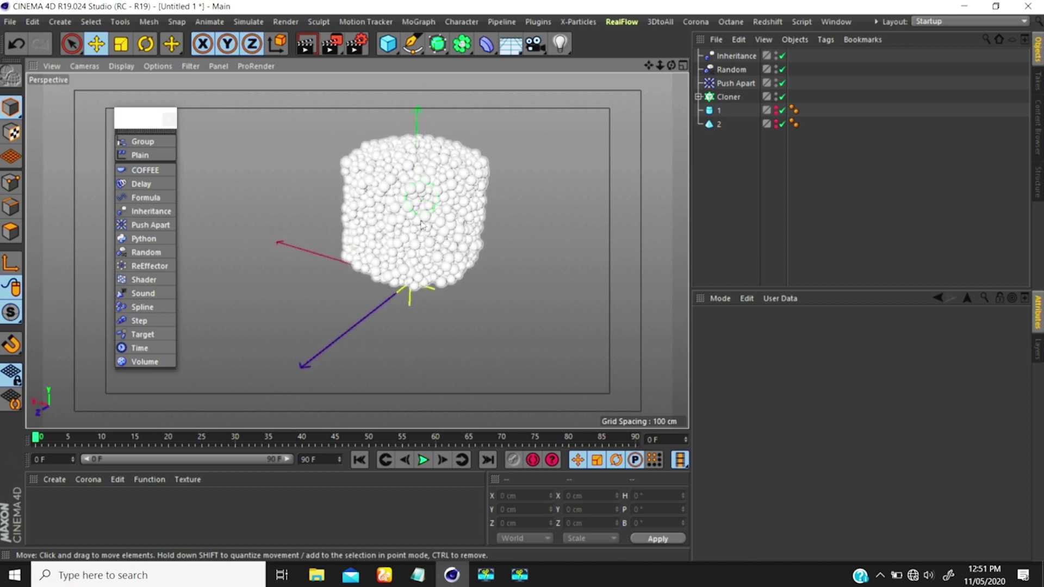
pyautogui.keyDown('alt'); pyautogui.moveTo(423, 208); pyautogui.dragTo(424, 191); pyautogui.keyUp('alt')
# Try converting pyramid 2 to an editable polygon object and assigning it again as the Inheritance effector's source.
pyautogui.click(716, 124)
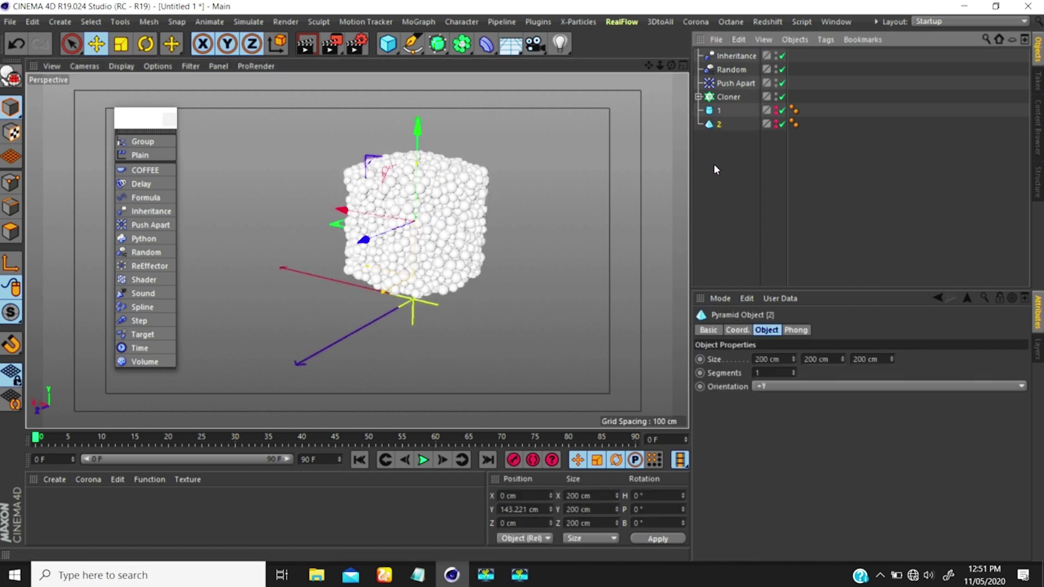
pyautogui.press('c')
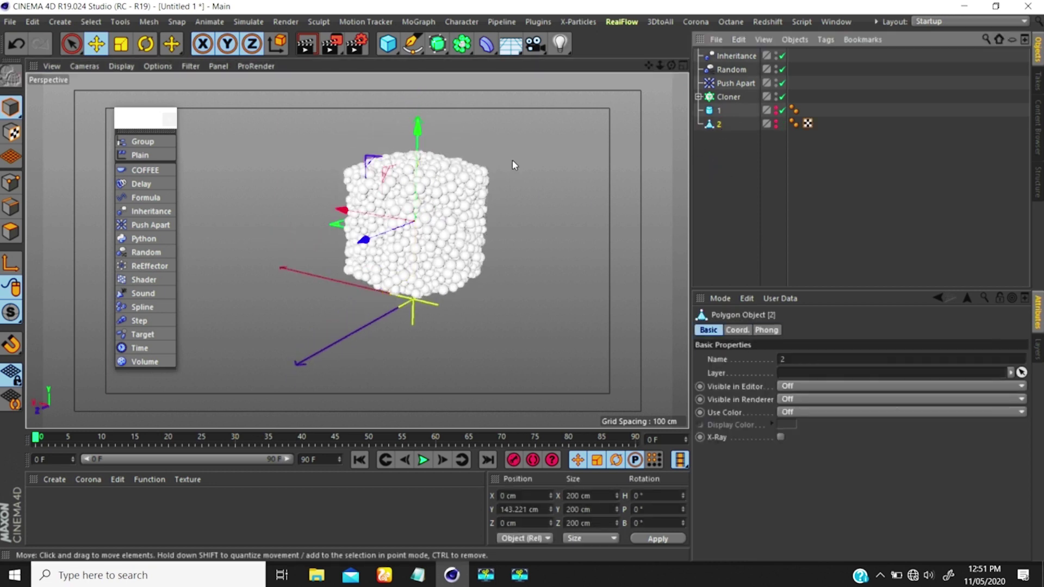
pyautogui.click(731, 56)
pyautogui.moveTo(717, 124); pyautogui.dragTo(804, 245)
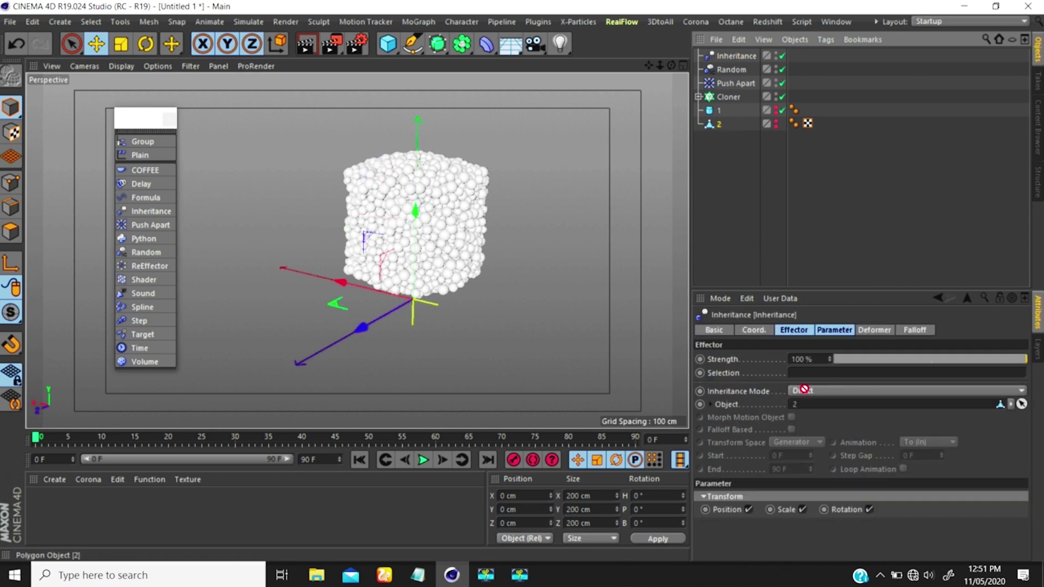
pyautogui.moveTo(799, 406); pyautogui.dragTo(799, 406)
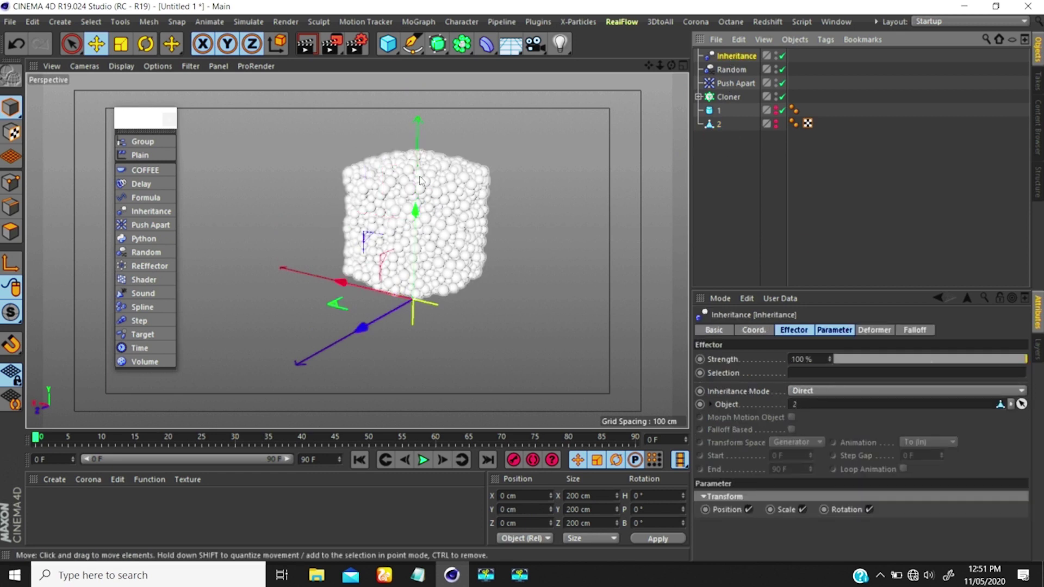
pyautogui.keyDown('alt'); pyautogui.moveTo(419, 180); pyautogui.dragTo(455, 138); pyautogui.keyUp('alt')
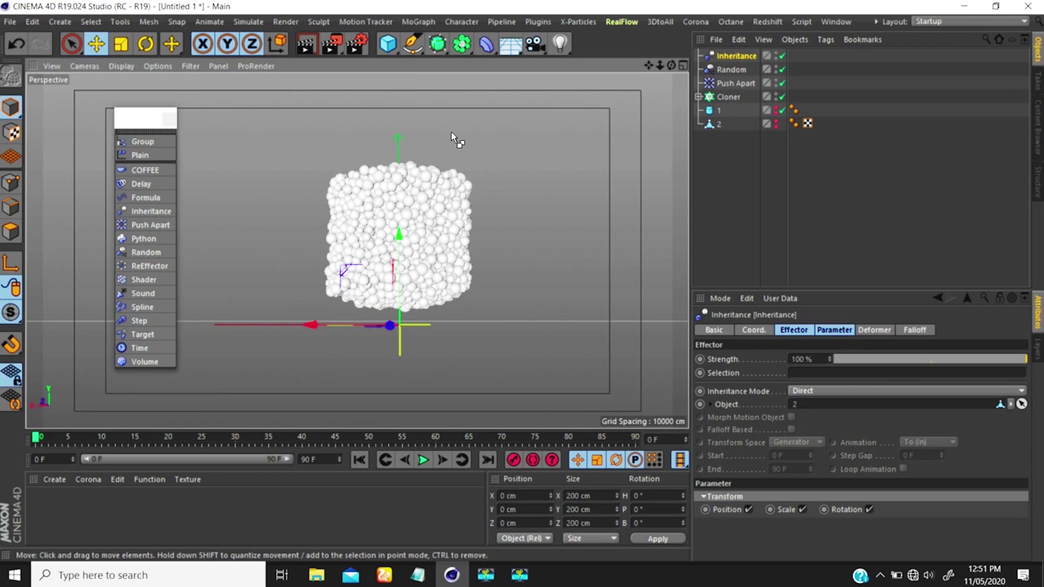
# Undo the conversion of pyramid 2 to an editable object and its reassignment to the Inheritance effector.
pyautogui.hotkey('ctrl', 'z')
pyautogui.hotkey('ctrl', 'z')
pyautogui.hotkey('ctrl', 'z')
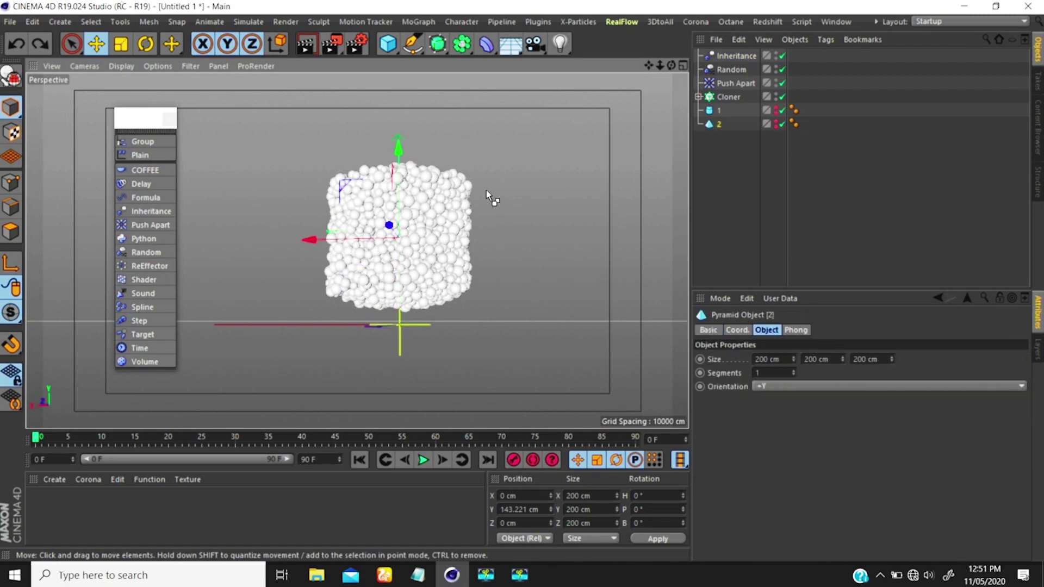
pyautogui.keyDown('alt'); pyautogui.moveTo(433, 187); pyautogui.dragTo(417, 164); pyautogui.keyUp('alt')
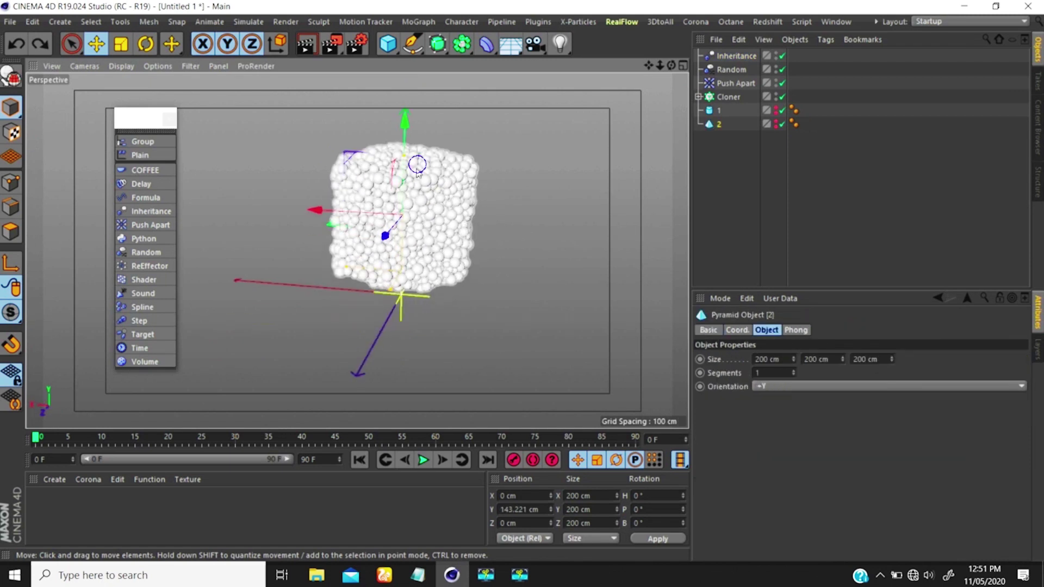
pyautogui.keyDown('alt'); pyautogui.moveTo(417, 170); pyautogui.dragTo(412, 195, button='right'); pyautogui.keyUp('alt')
pyautogui.keyDown('alt'); pyautogui.moveTo(411, 195); pyautogui.dragTo(395, 211); pyautogui.keyUp('alt')
pyautogui.keyDown('alt'); pyautogui.moveTo(395, 211); pyautogui.dragTo(430, 199, button='right'); pyautogui.keyUp('alt')
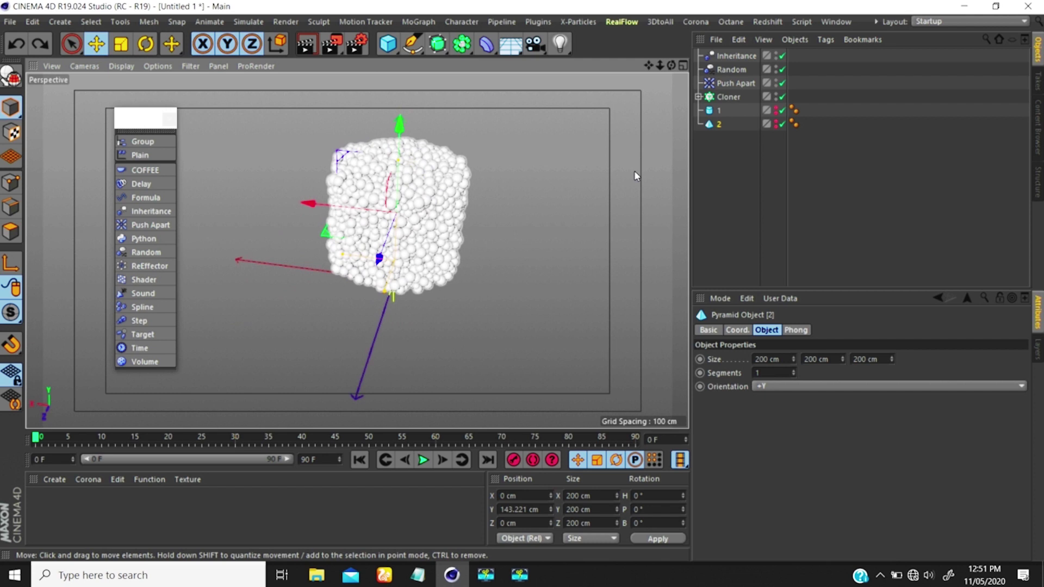
# Rename the Cloner as "Cloner - 1".
pyautogui.click(729, 97)
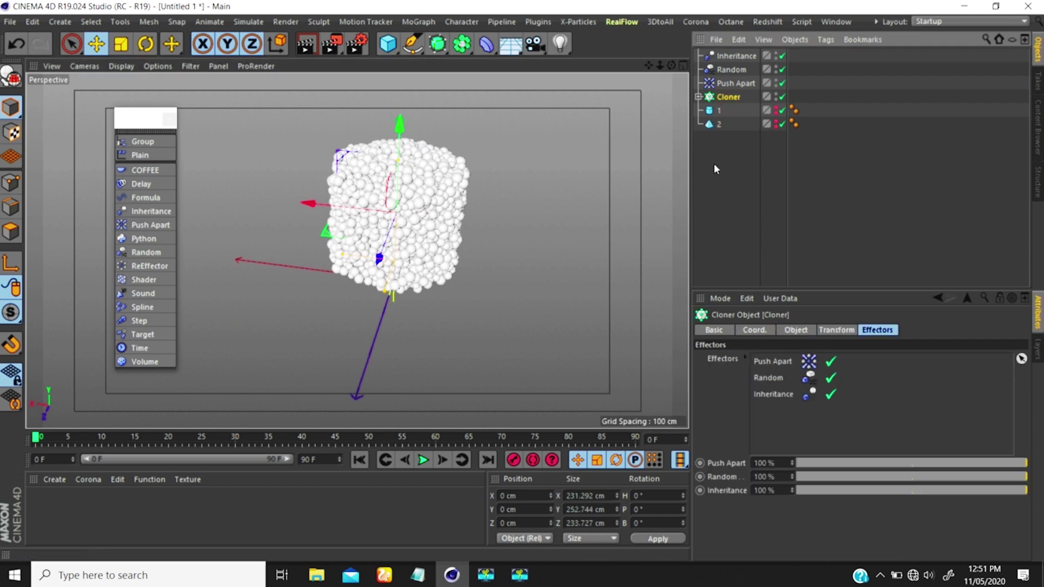
pyautogui.doubleClick(729, 97)
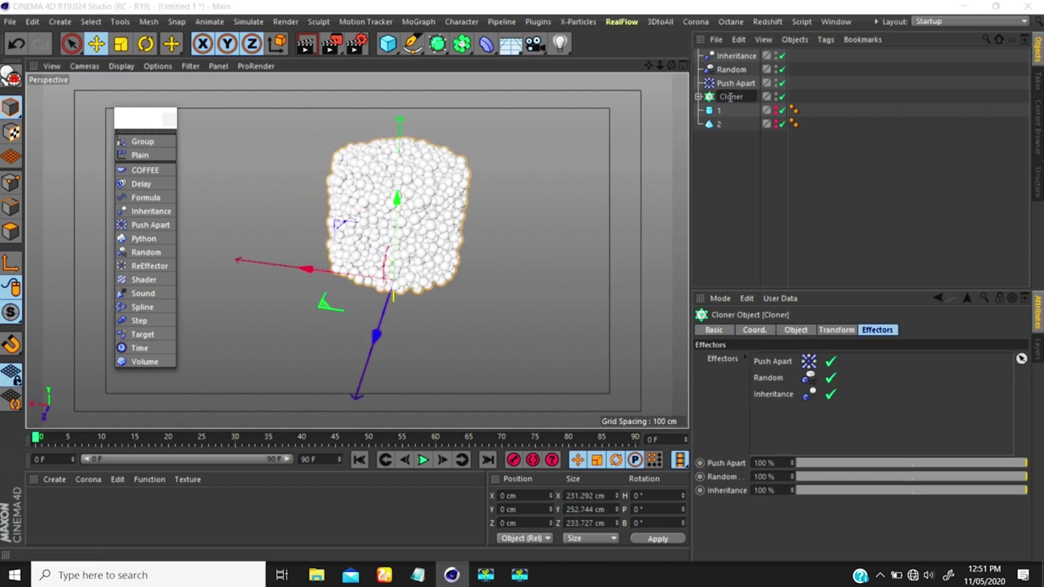
pyautogui.write('- 1')
pyautogui.press('Return')
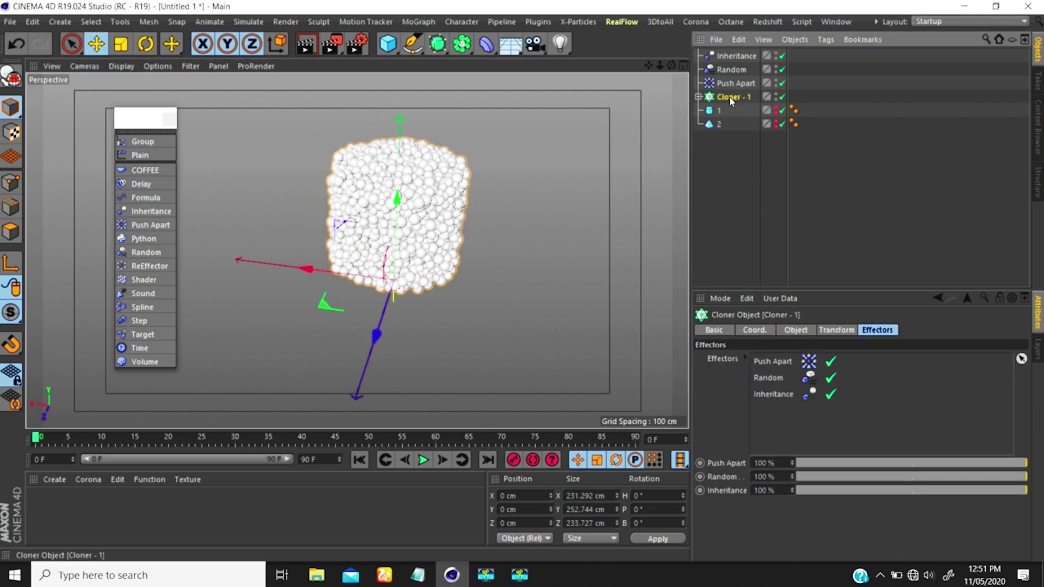
# Duplicate Cloner - 1 below pyramid 2 in the object hierarchy and rename the copy as "Cloner - 2".
pyautogui.keyDown('ctrl'); pyautogui.moveTo(729, 96); pyautogui.dragTo(728, 160); pyautogui.keyUp('ctrl')
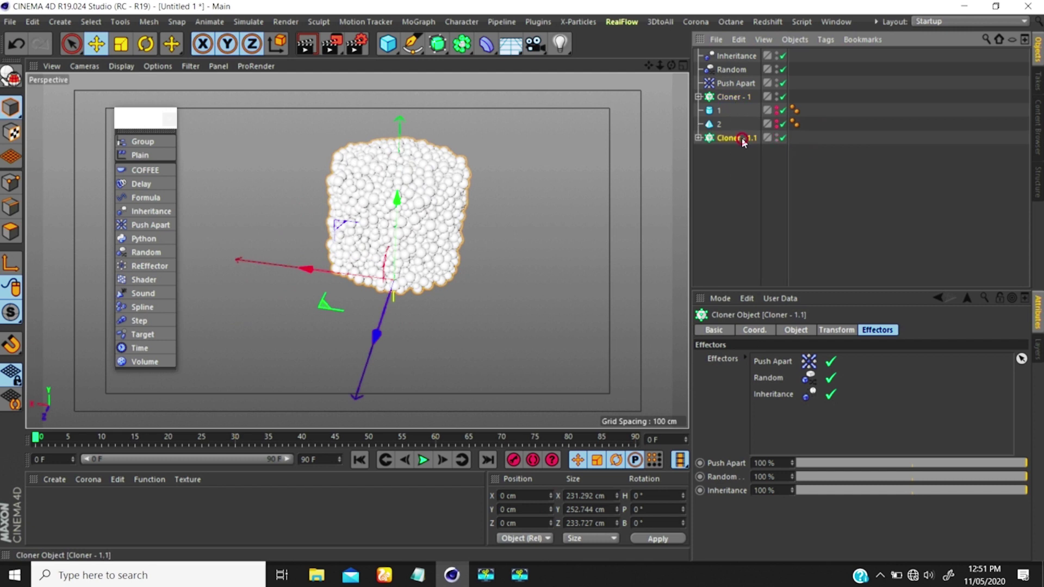
pyautogui.doubleClick(758, 138)
pyautogui.click(762, 138)
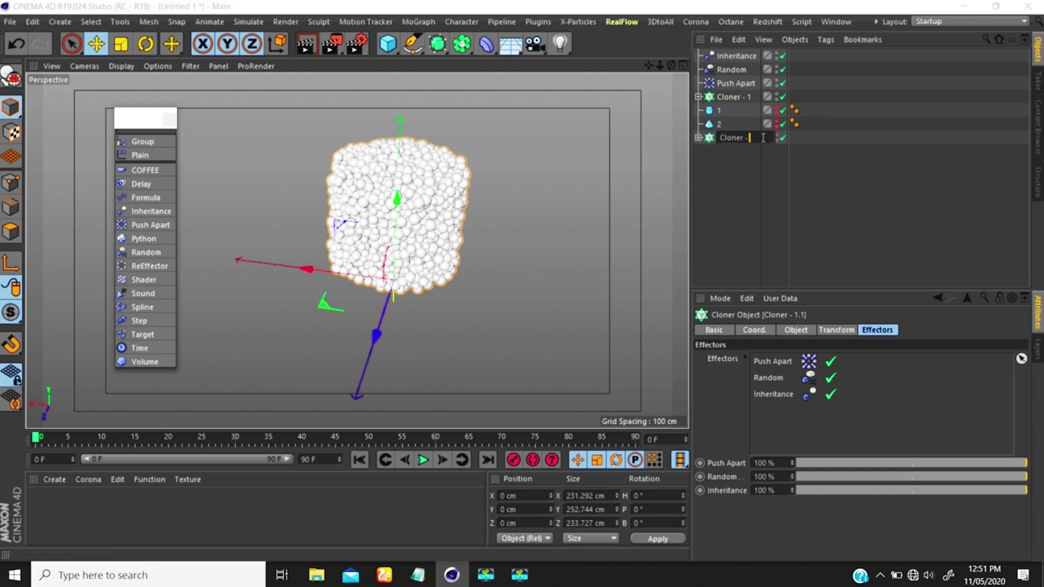
pyautogui.write('2')
pyautogui.press('Return')
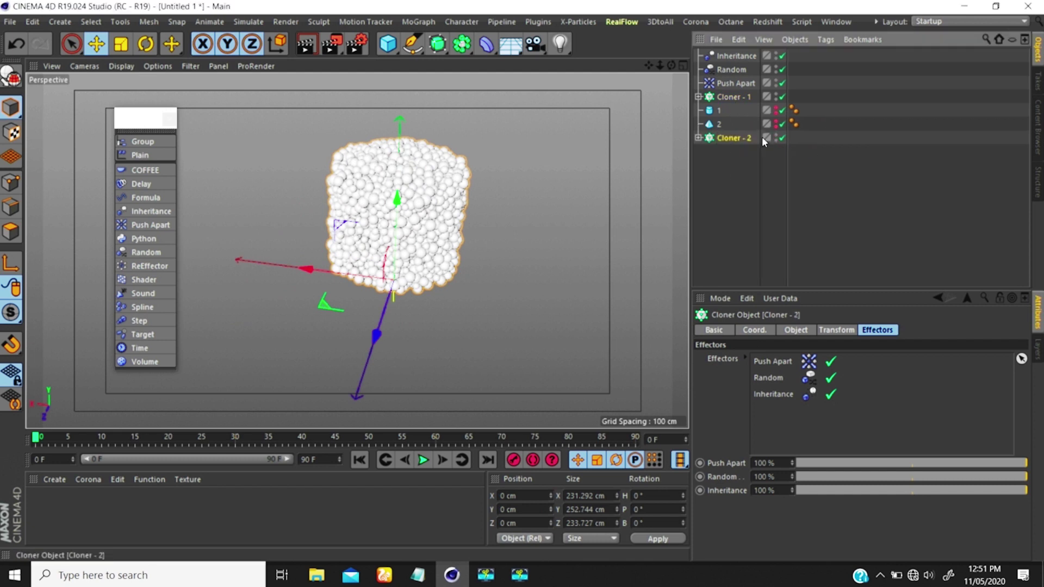
# Set pyramid 2 as the object that Cloner - 2 distributes its clones on.
pyautogui.click(728, 139)
pyautogui.click(781, 331)
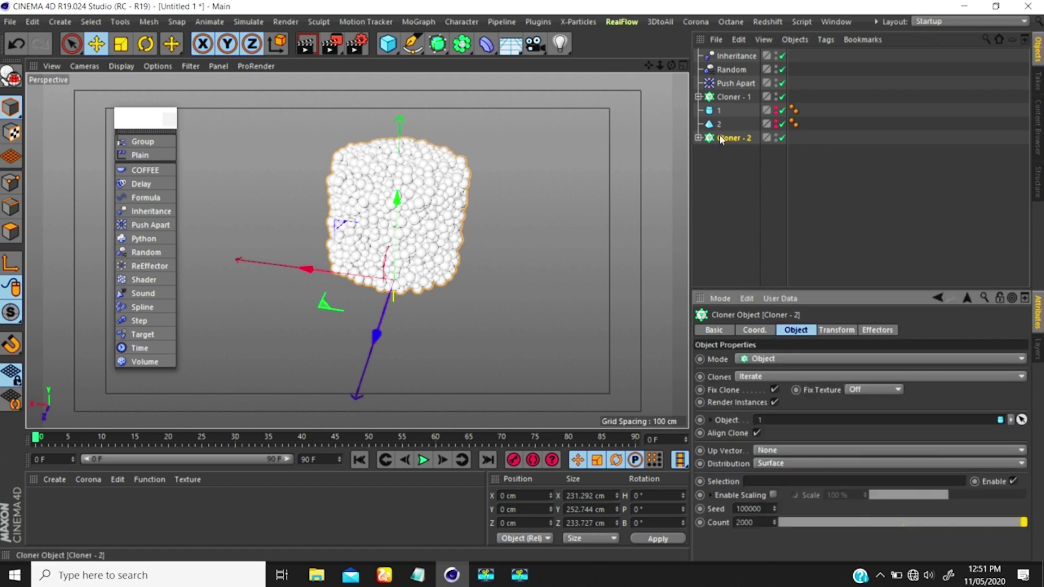
pyautogui.moveTo(719, 124); pyautogui.dragTo(787, 397)
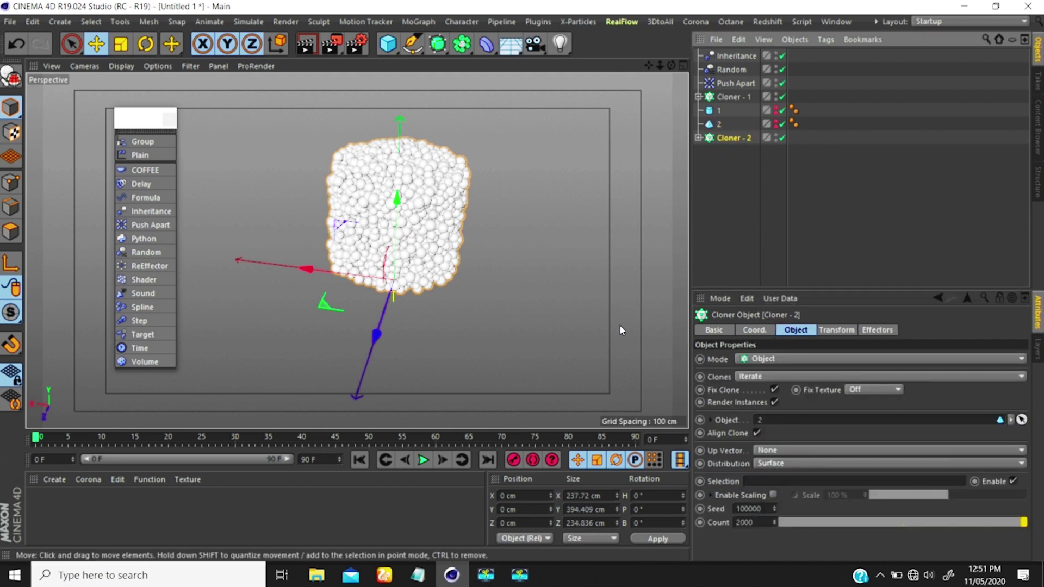
pyautogui.moveTo(331, 152)
pyautogui.keyDown('alt'); pyautogui.mouseDown()
pyautogui.moveTo(338, 137)
pyautogui.moveTo(346, 163)
pyautogui.mouseUp(); pyautogui.keyUp('alt')
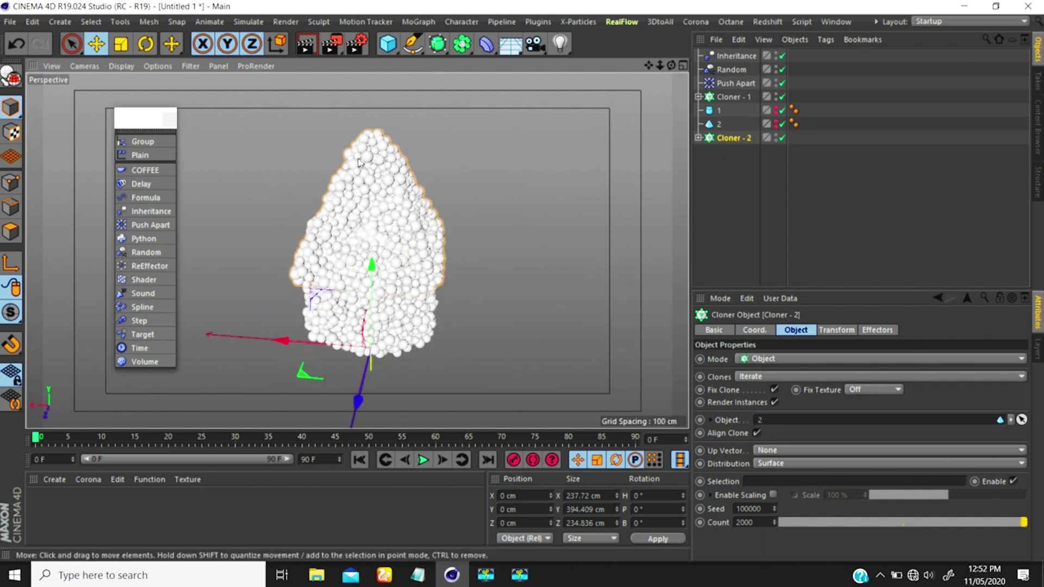
# Hide Cloner - 2 in the viewport and inspect the remaining tank-shaped clones up close.
pyautogui.click(775, 135)
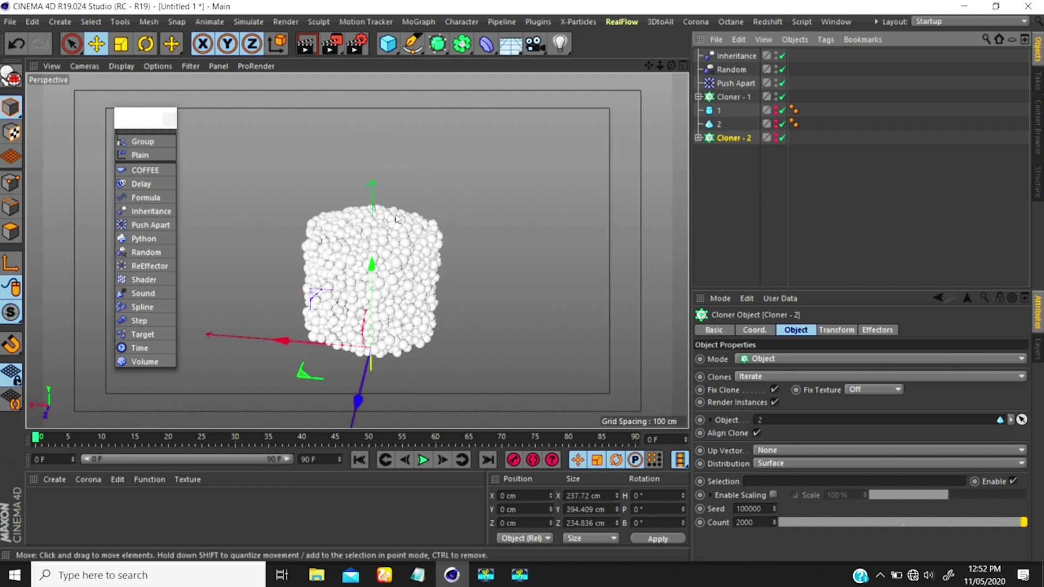
pyautogui.keyDown('alt'); pyautogui.moveTo(379, 266); pyautogui.dragTo(372, 270); pyautogui.keyUp('alt')
pyautogui.keyDown('alt'); pyautogui.moveTo(380, 242); pyautogui.dragTo(380, 212, button='middle'); pyautogui.keyUp('alt')
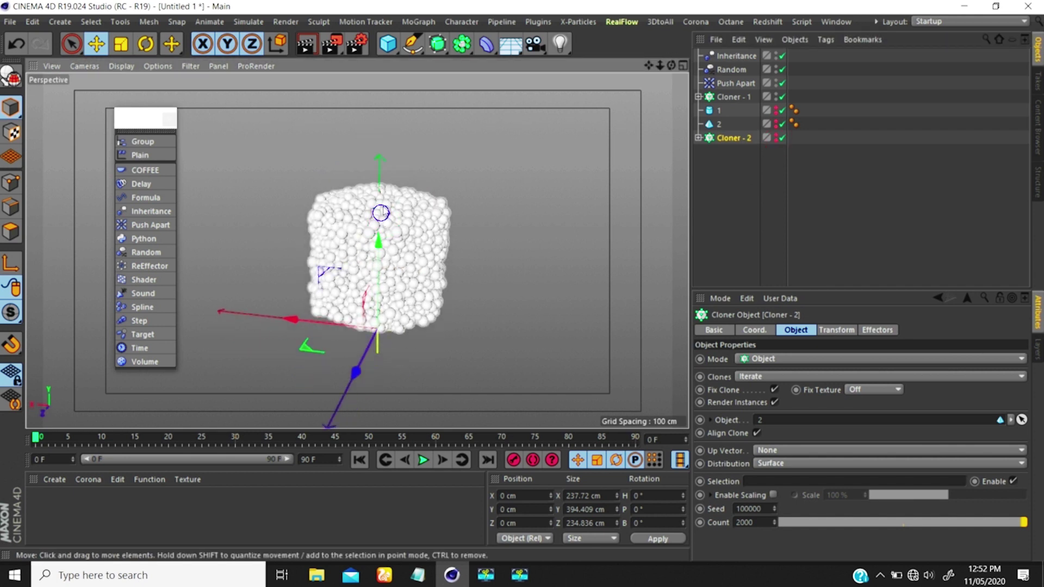
pyautogui.scroll(4, 380, 212)
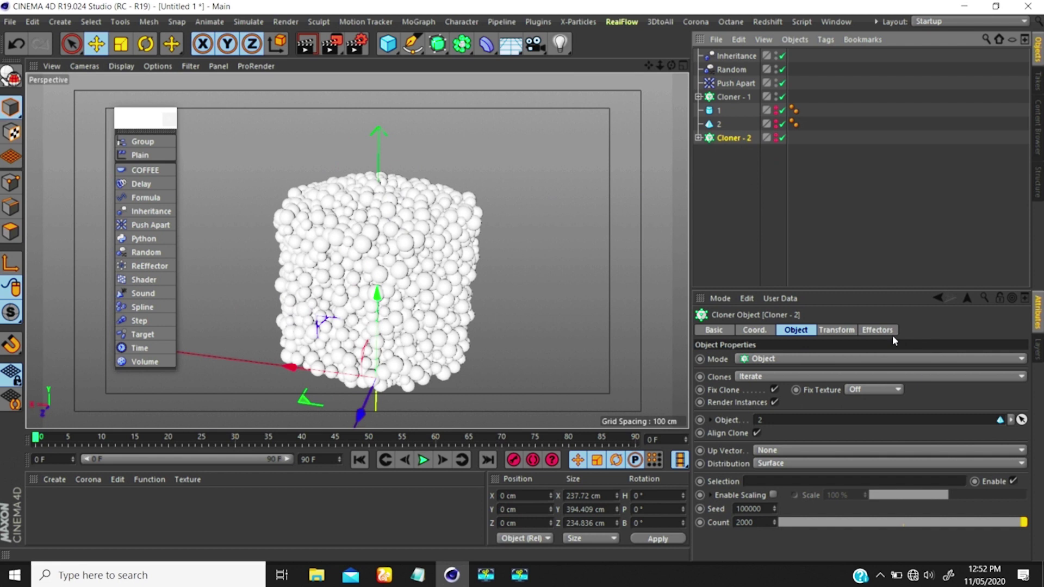
# Remove the Inheritance, Random and Push Apart effectors from Cloner - 2.
pyautogui.click(878, 330)
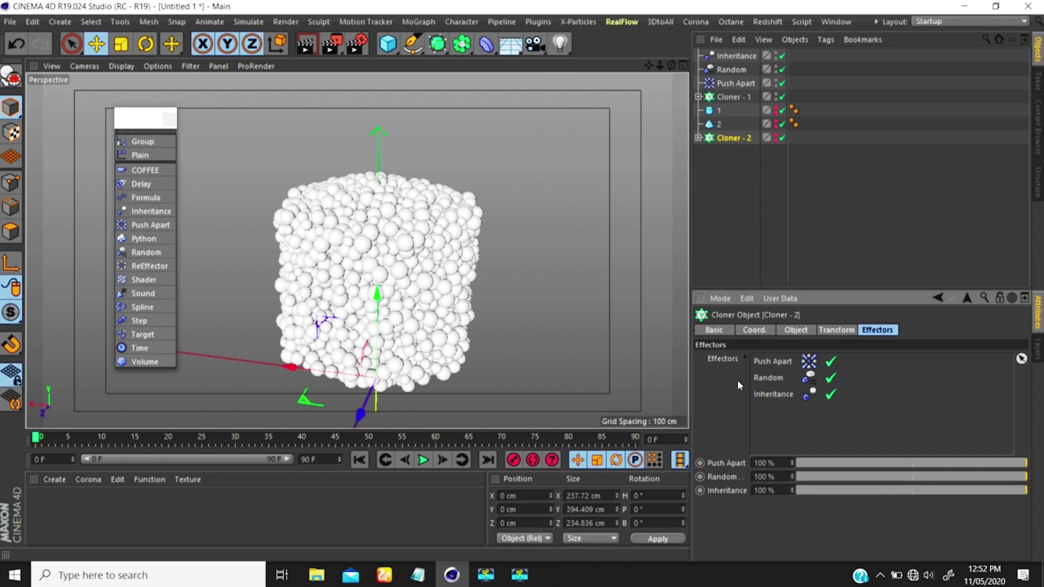
pyautogui.press('Delete')
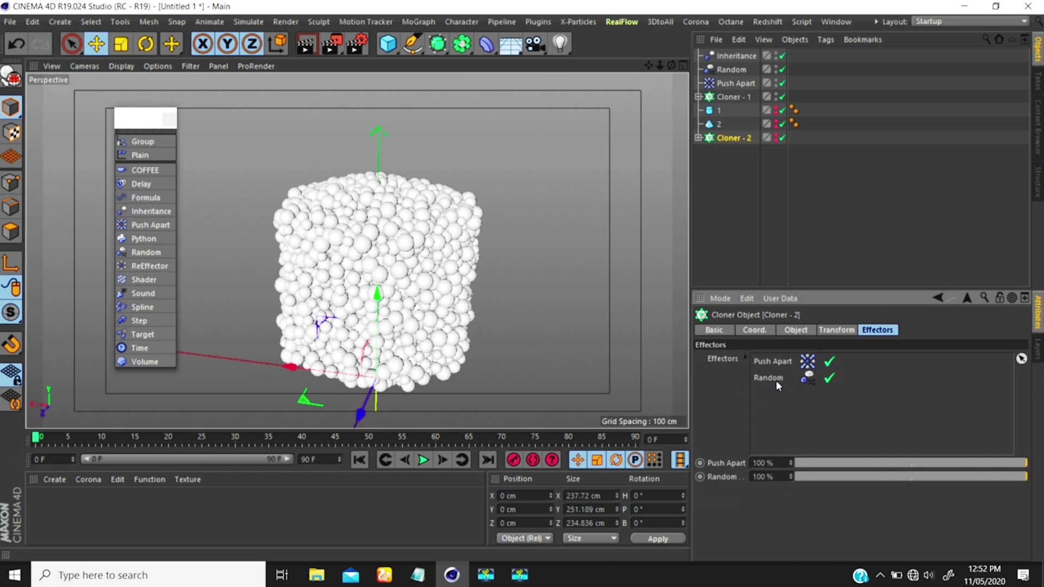
pyautogui.click(774, 379)
pyautogui.press('Delete')
pyautogui.click(774, 360)
pyautogui.press('Delete')
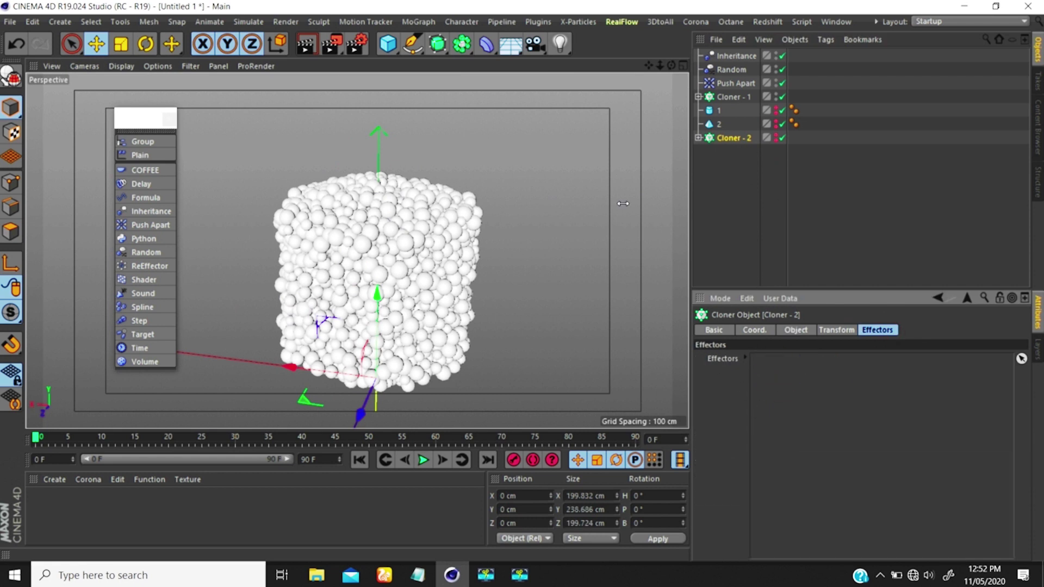
# Link Cloner - 2 as the source object of the Inheritance effector in place of pyramid 2.
pyautogui.click(728, 98)
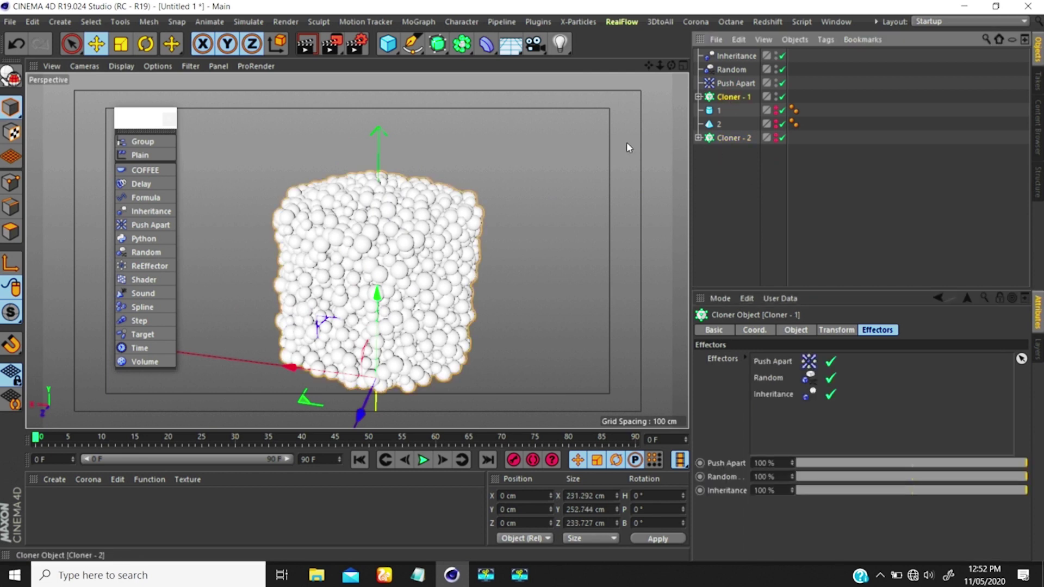
pyautogui.scroll(-4, 339, 261)
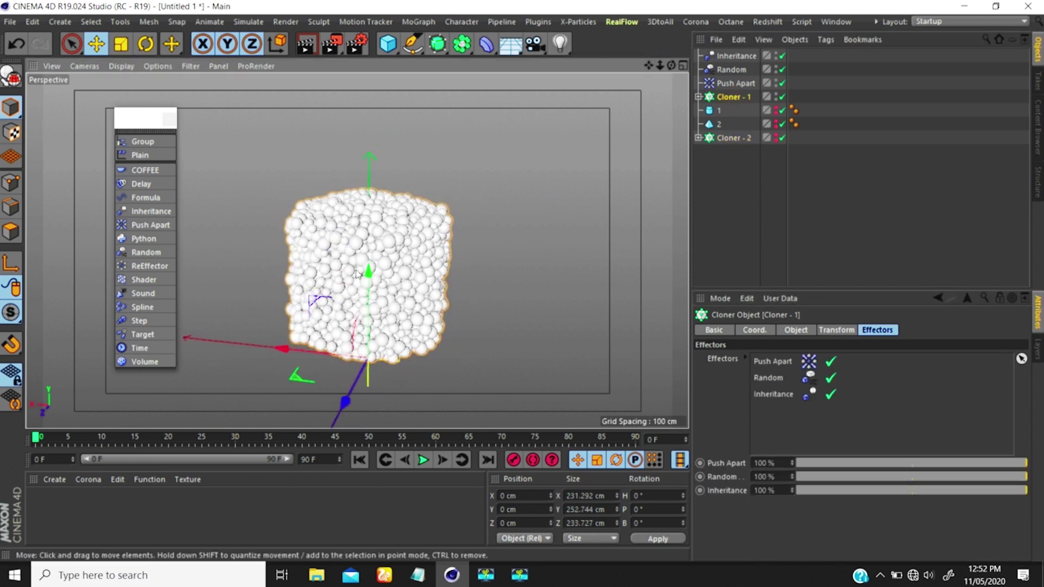
pyautogui.keyDown('alt'); pyautogui.moveTo(370, 259); pyautogui.dragTo(386, 213, button='middle'); pyautogui.keyUp('alt')
pyautogui.scroll(-3, 386, 209)
pyautogui.keyDown('alt'); pyautogui.moveTo(386, 209); pyautogui.dragTo(402, 222); pyautogui.keyUp('alt')
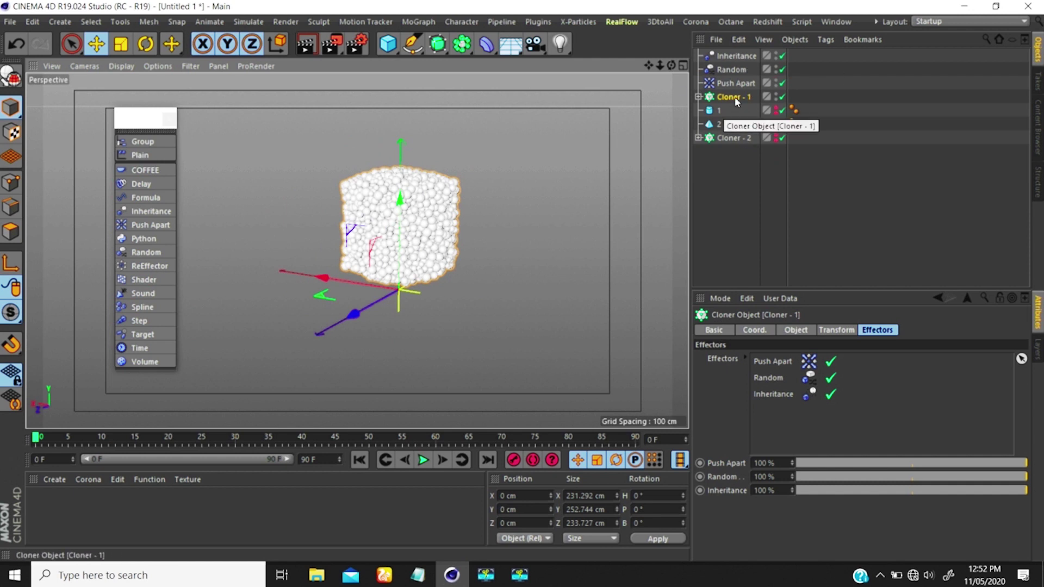
pyautogui.click(735, 56)
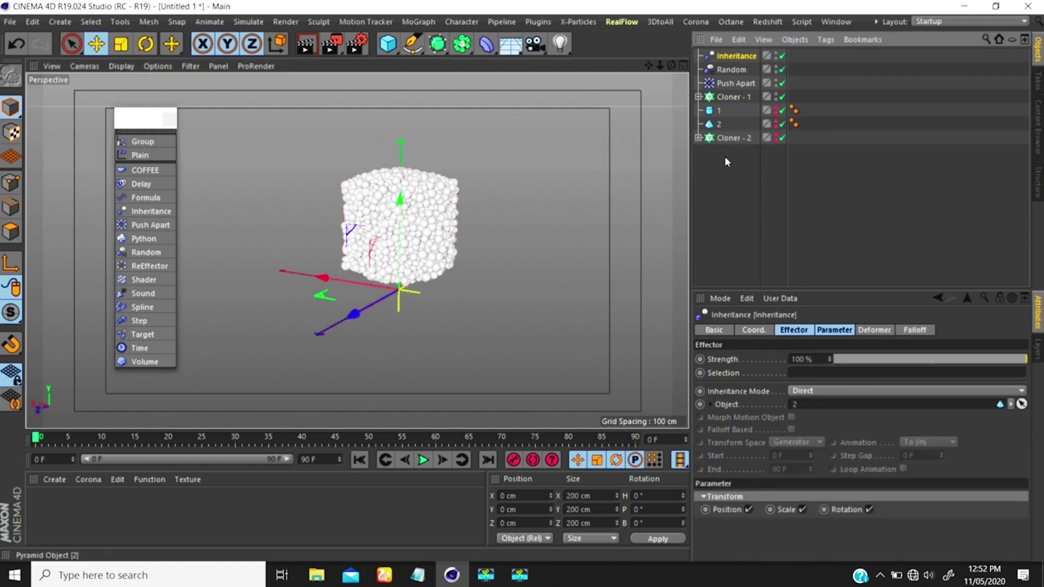
pyautogui.moveTo(725, 137); pyautogui.dragTo(799, 342)
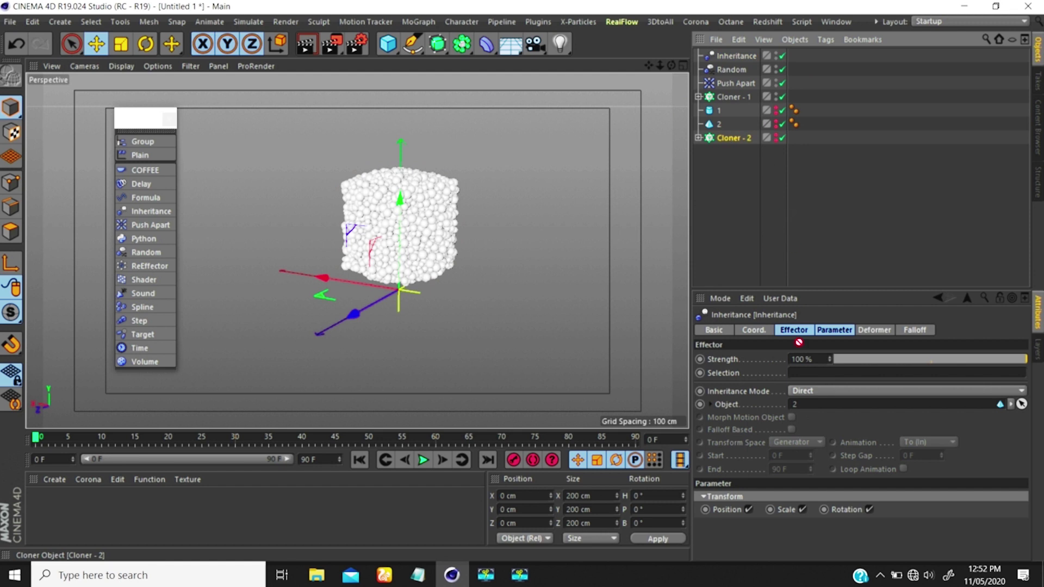
pyautogui.moveTo(801, 406); pyautogui.dragTo(801, 405)
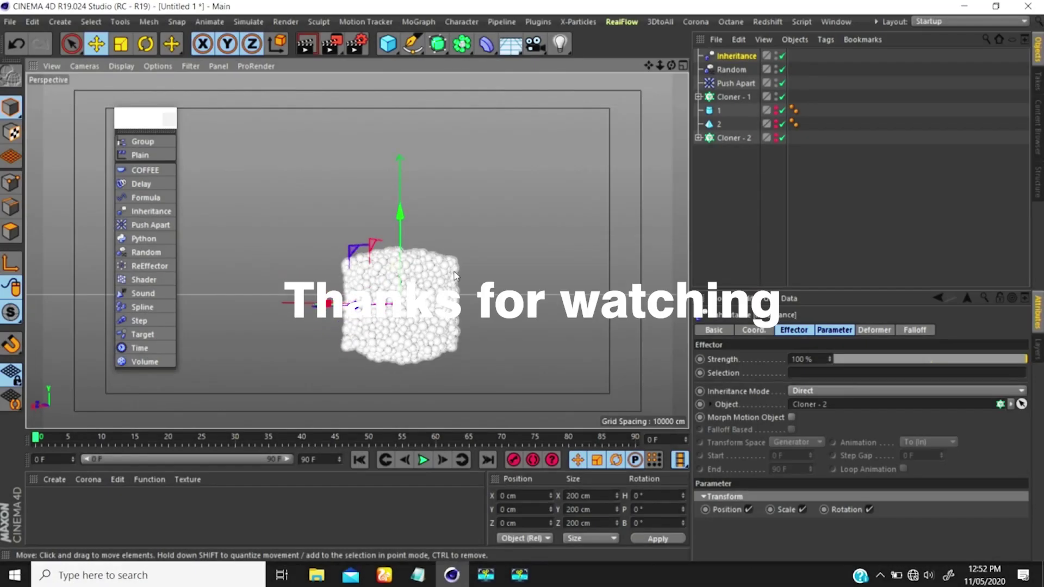
# Enable Morph Motion Object on the Inheritance effector.
pyautogui.click(732, 138)
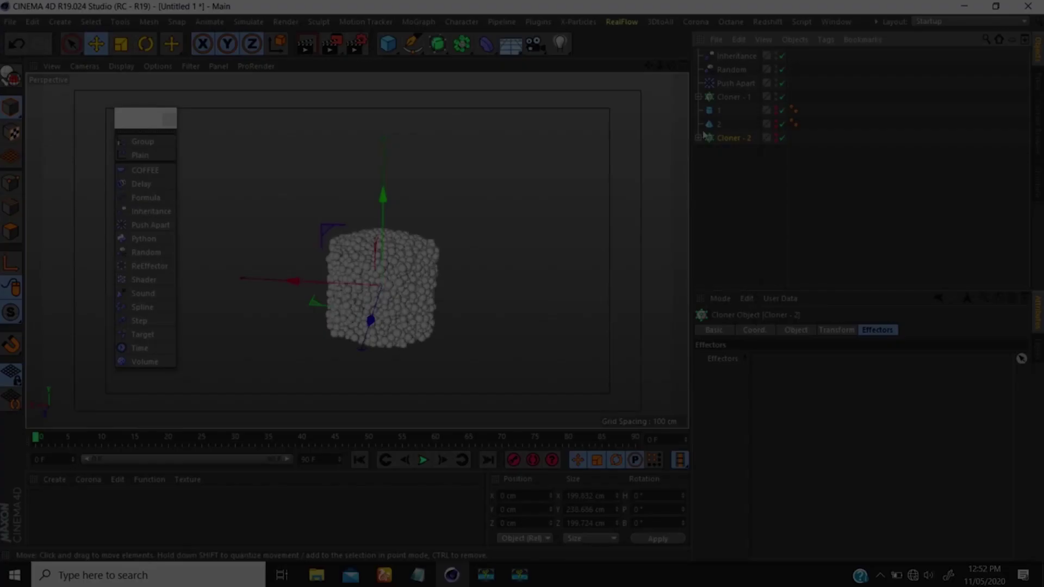
pyautogui.click(723, 97)
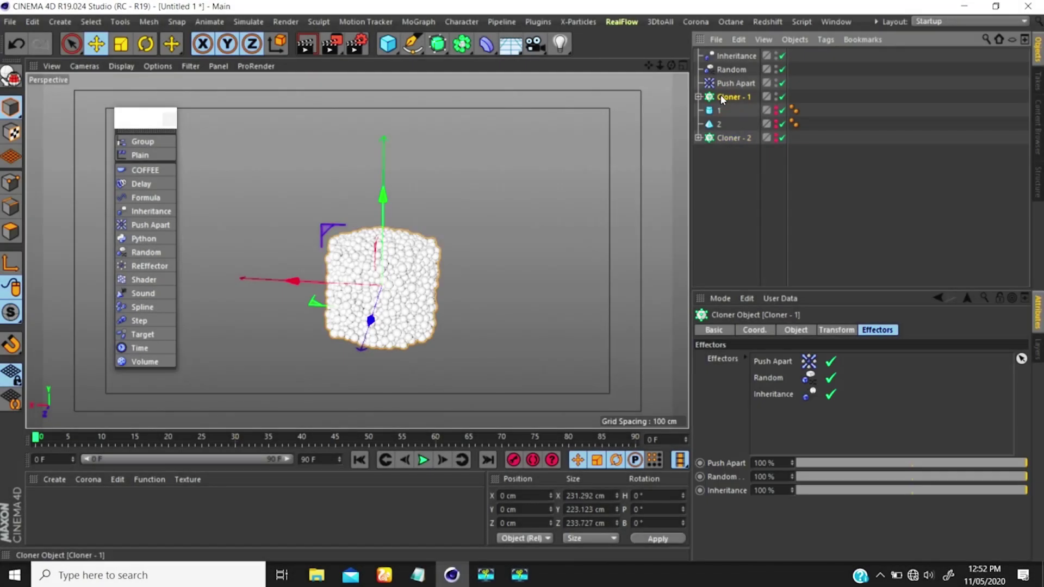
pyautogui.click(735, 138)
pyautogui.keyDown('alt'); pyautogui.moveTo(366, 220); pyautogui.dragTo(357, 195, button='middle'); pyautogui.keyUp('alt')
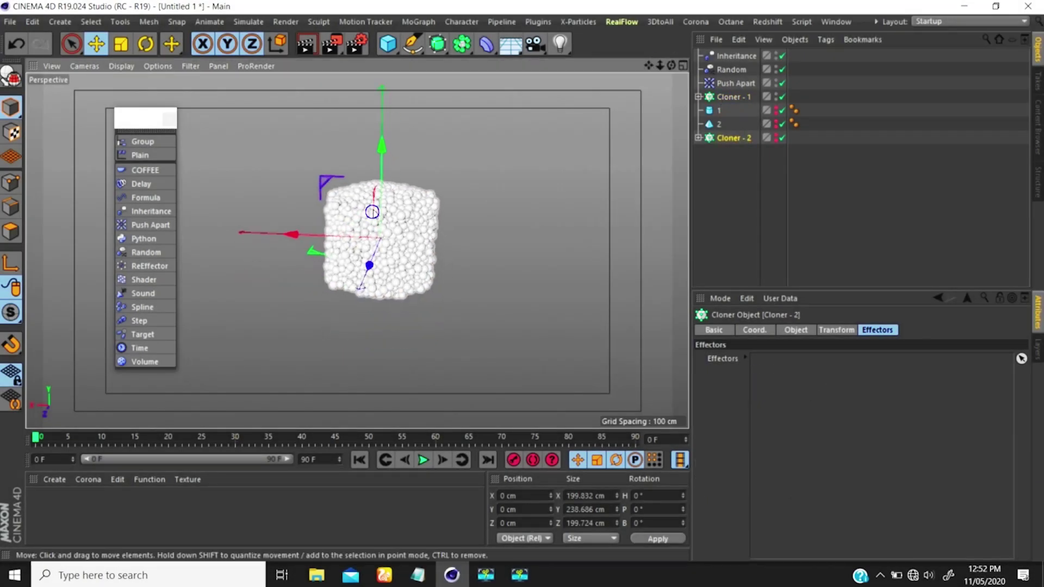
pyautogui.scroll(3, 381, 222)
pyautogui.scroll(-1, 387, 233)
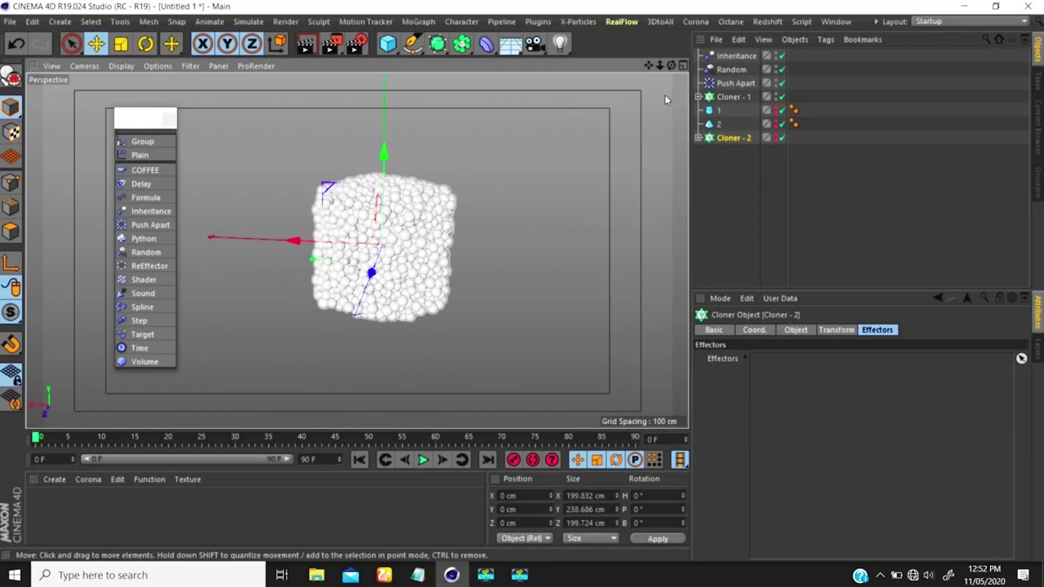
pyautogui.click(734, 55)
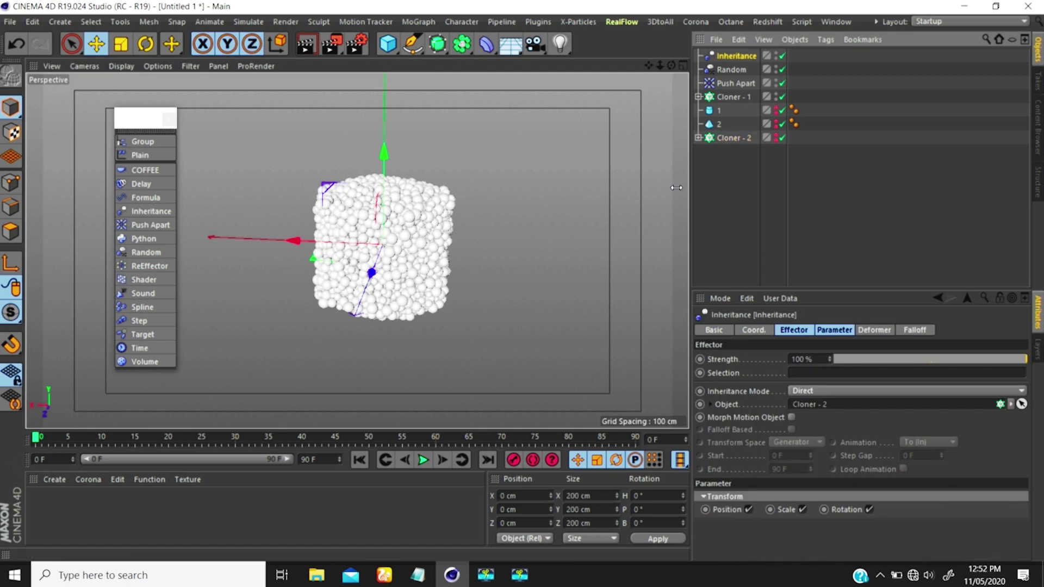
pyautogui.scroll(4, 387, 212)
pyautogui.scroll(-1, 387, 214)
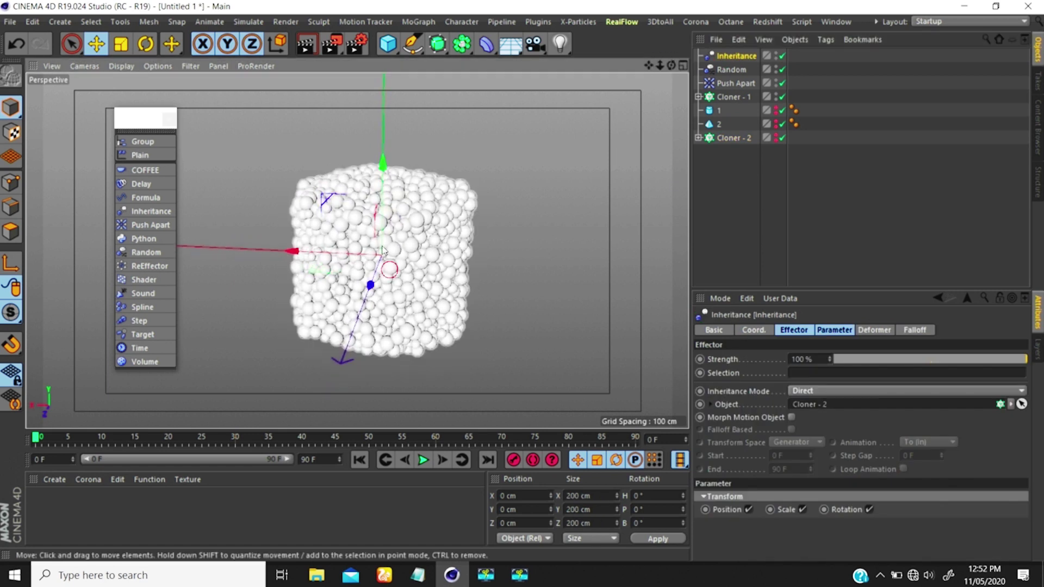
pyautogui.keyDown('alt'); pyautogui.moveTo(383, 250); pyautogui.dragTo(389, 237); pyautogui.keyUp('alt')
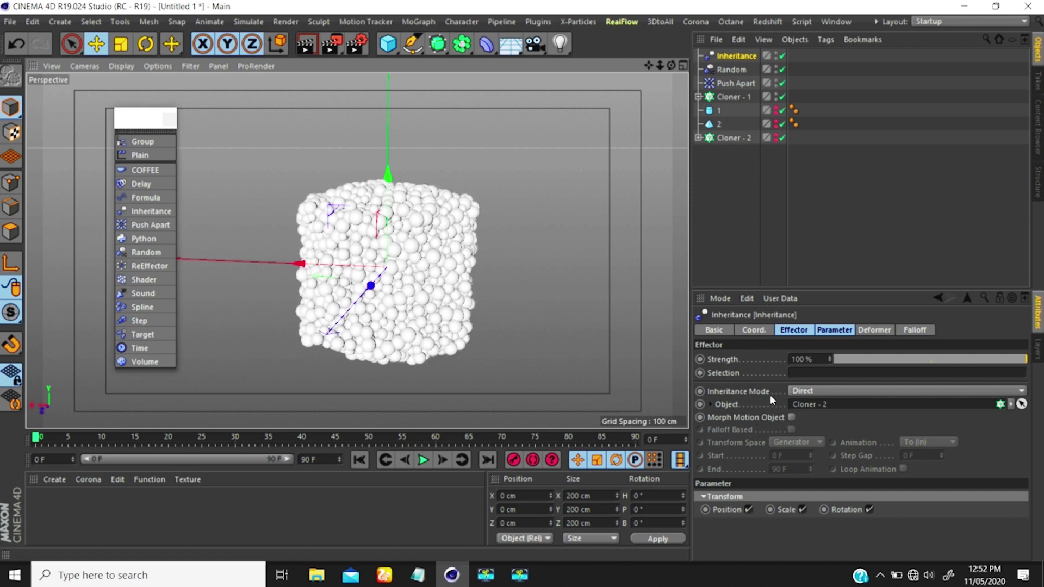
pyautogui.click(791, 417)
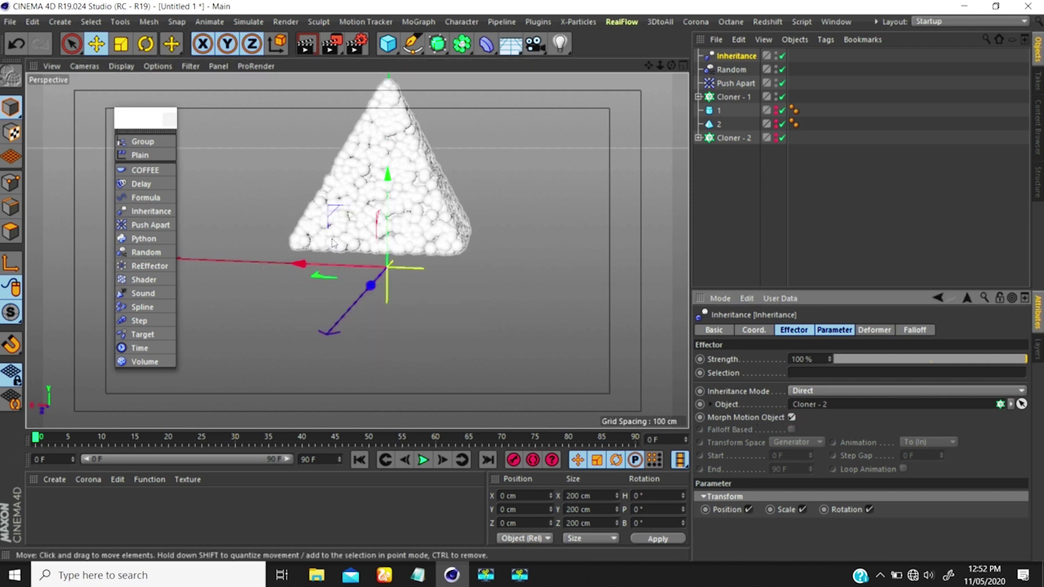
# Add the Push Apart and Random effectors to Cloner - 2's effector list.
pyautogui.scroll(-8, 374, 233)
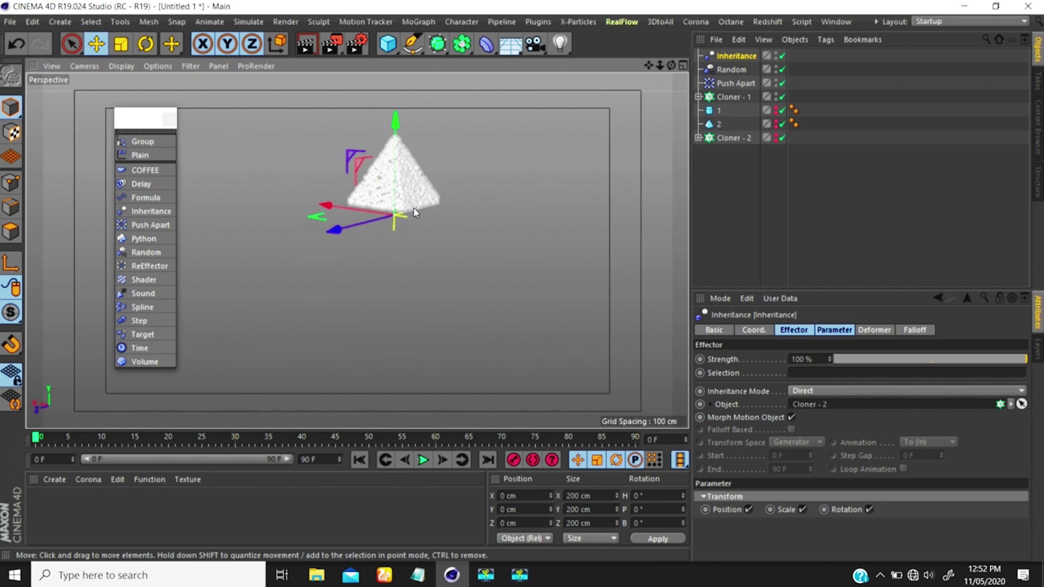
pyautogui.scroll(8, 426, 157)
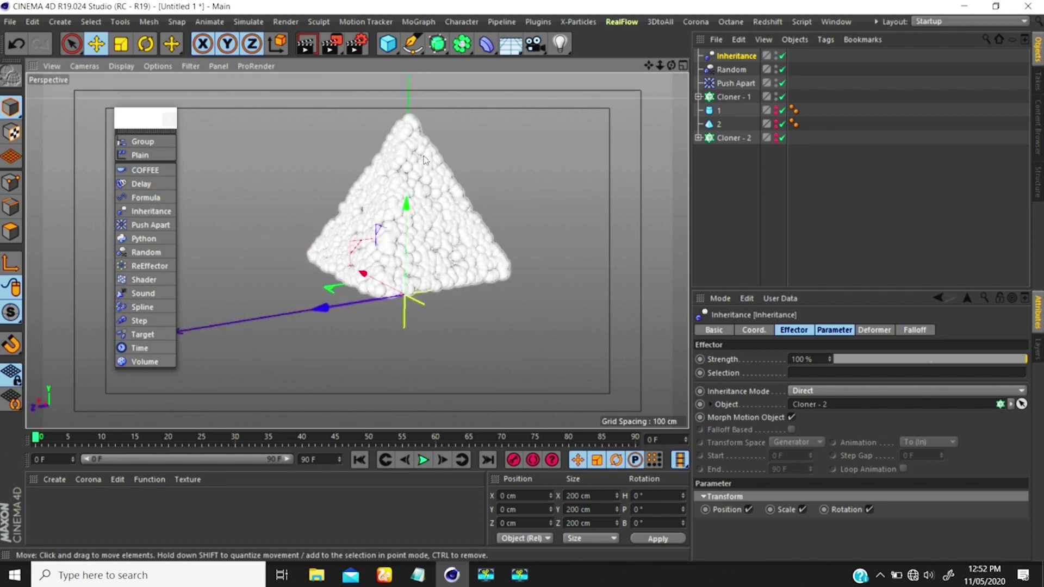
pyautogui.scroll(2, 426, 158)
pyautogui.keyDown('alt'); pyautogui.moveTo(426, 157); pyautogui.dragTo(442, 310); pyautogui.keyUp('alt')
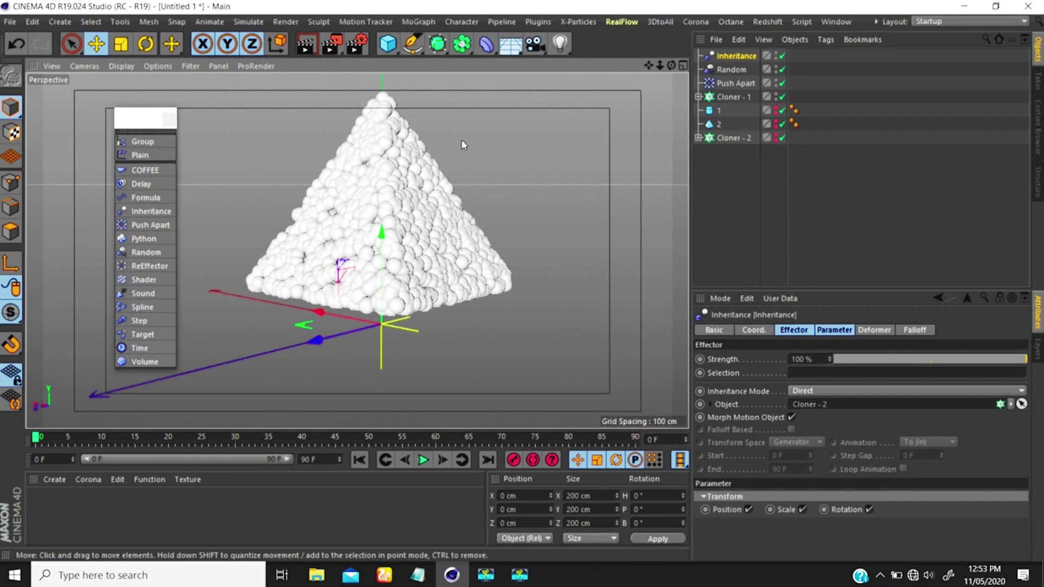
pyautogui.click(724, 138)
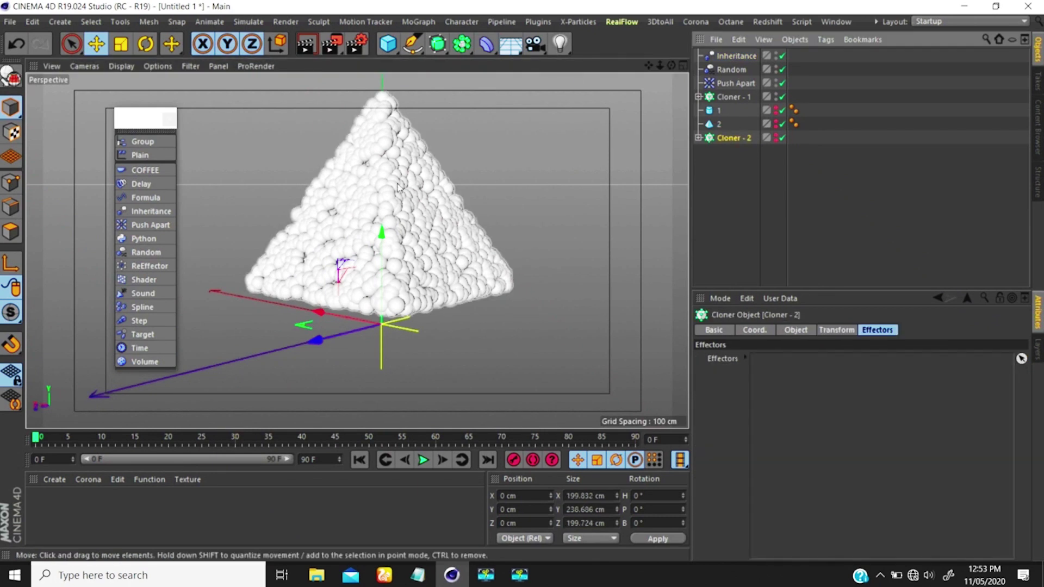
pyautogui.scroll(4, 384, 229)
pyautogui.scroll(-2, 384, 229)
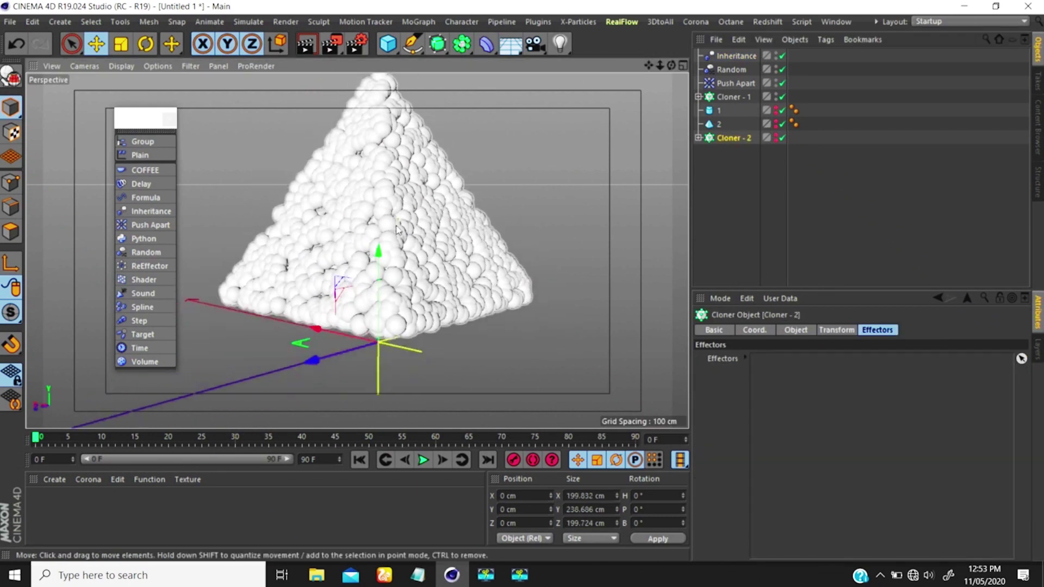
pyautogui.keyDown('alt'); pyautogui.moveTo(384, 229); pyautogui.dragTo(387, 214); pyautogui.keyUp('alt')
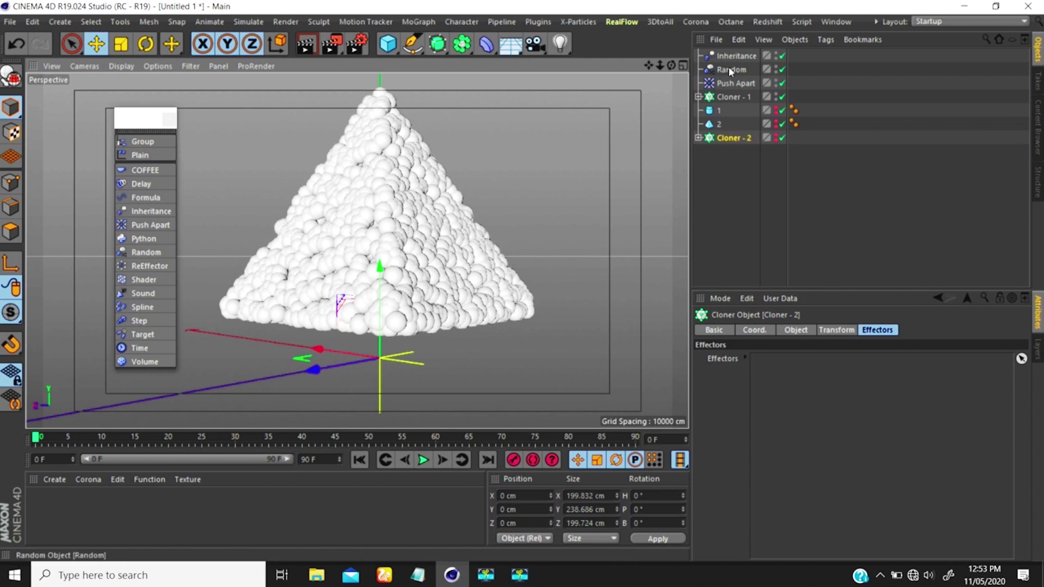
pyautogui.moveTo(735, 83); pyautogui.dragTo(767, 319)
pyautogui.moveTo(769, 369); pyautogui.dragTo(771, 370)
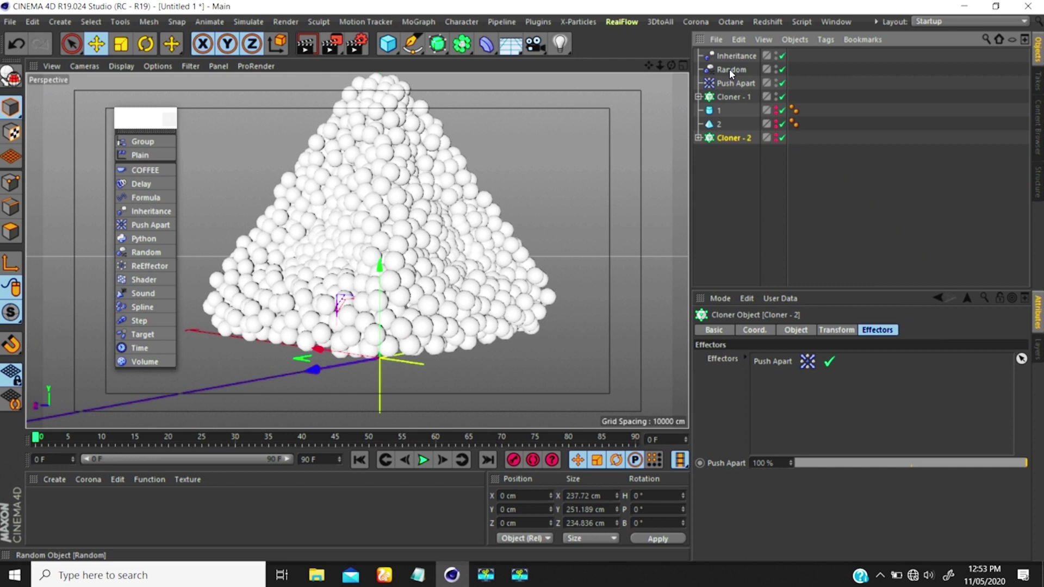
pyautogui.moveTo(729, 69); pyautogui.dragTo(752, 391)
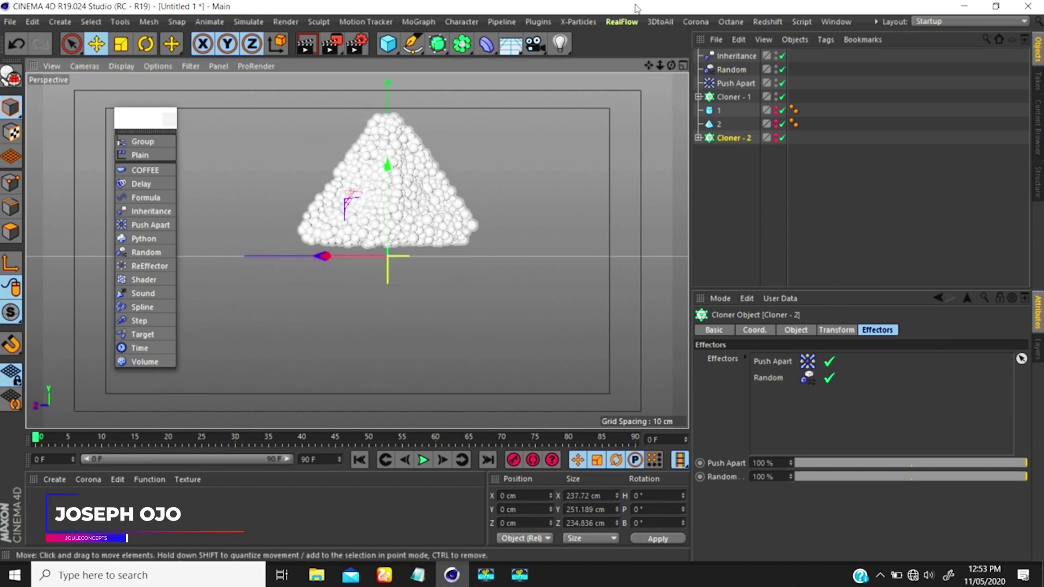
# Set the Inheritance effector's Strength to 0 % and keyframe it at frame 5.
pyautogui.click(736, 56)
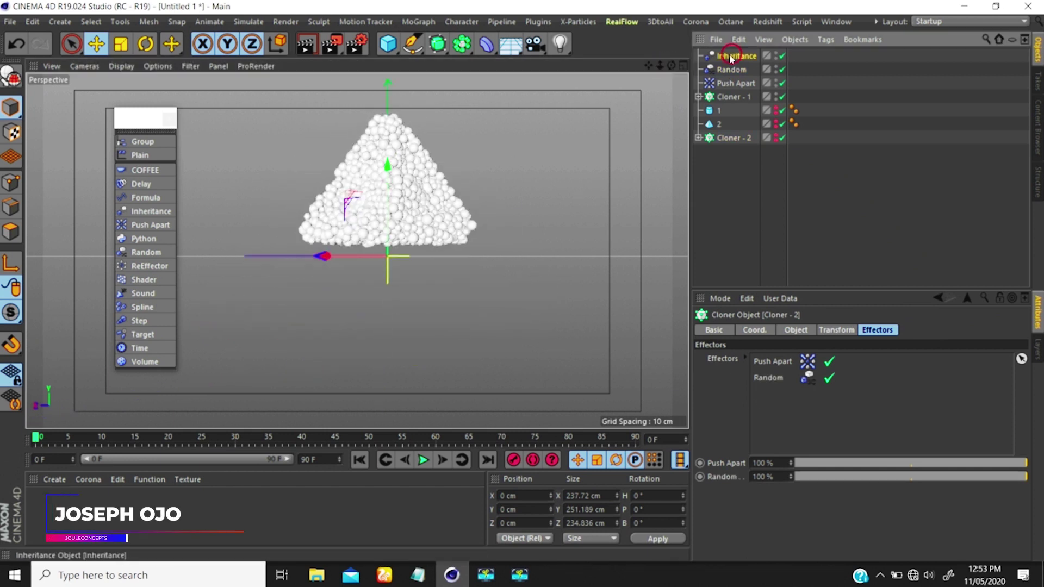
pyautogui.keyDown('alt'); pyautogui.moveTo(401, 191); pyautogui.dragTo(386, 202); pyautogui.keyUp('alt')
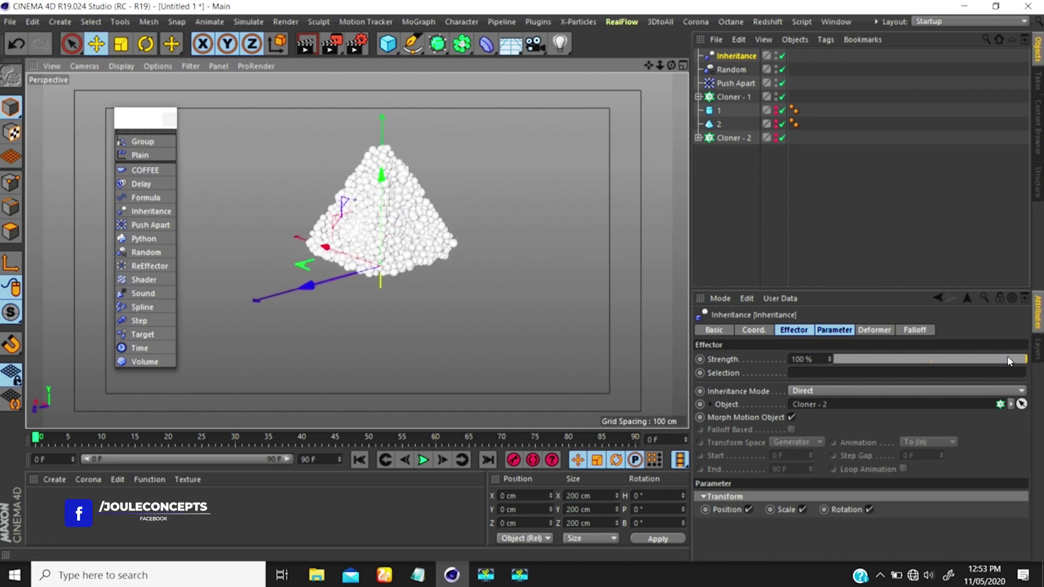
pyautogui.moveTo(1008, 360); pyautogui.dragTo(714, 360)
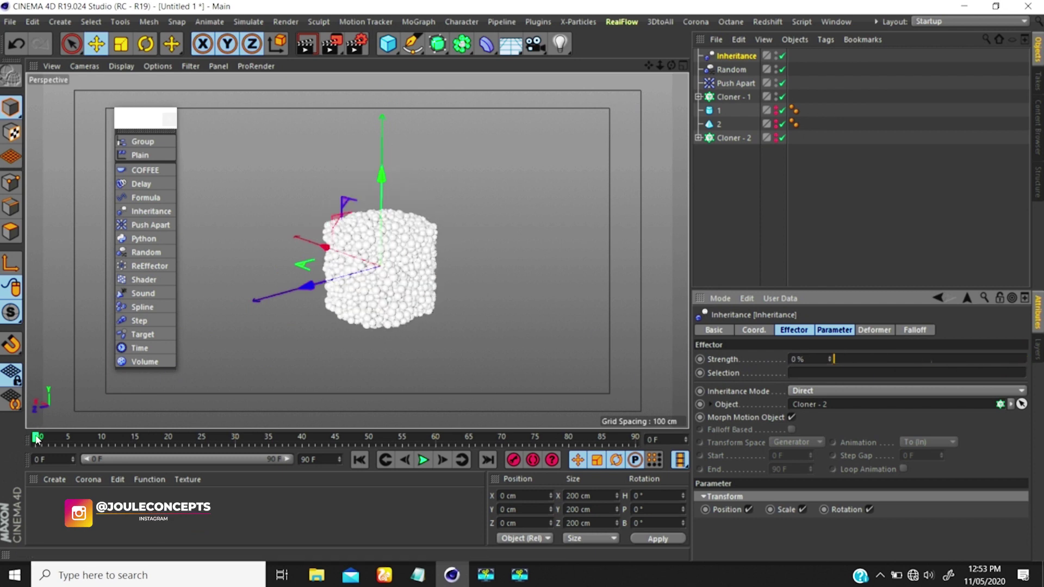
pyautogui.moveTo(37, 440); pyautogui.dragTo(68, 439)
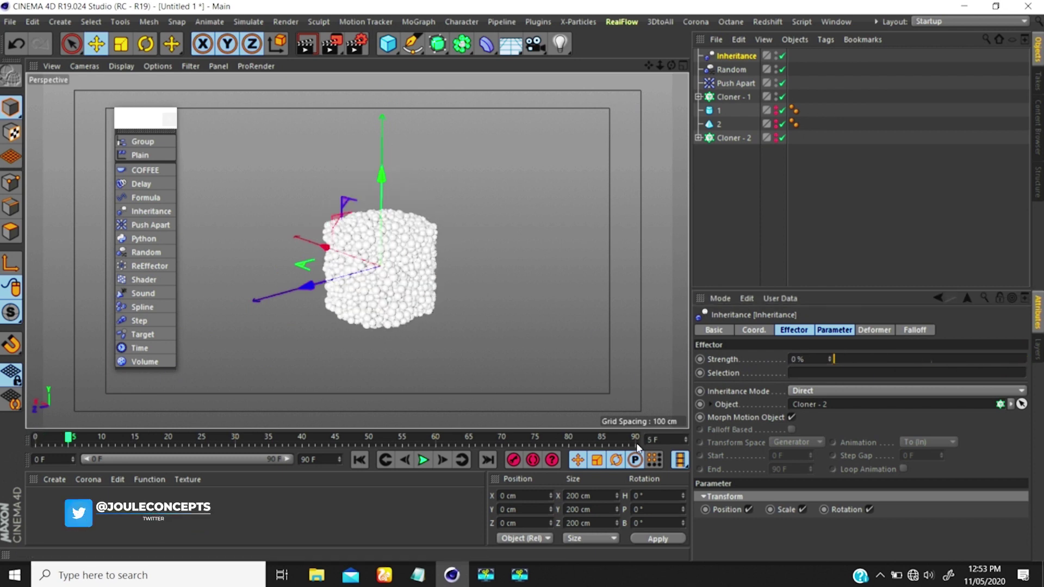
pyautogui.click(700, 360)
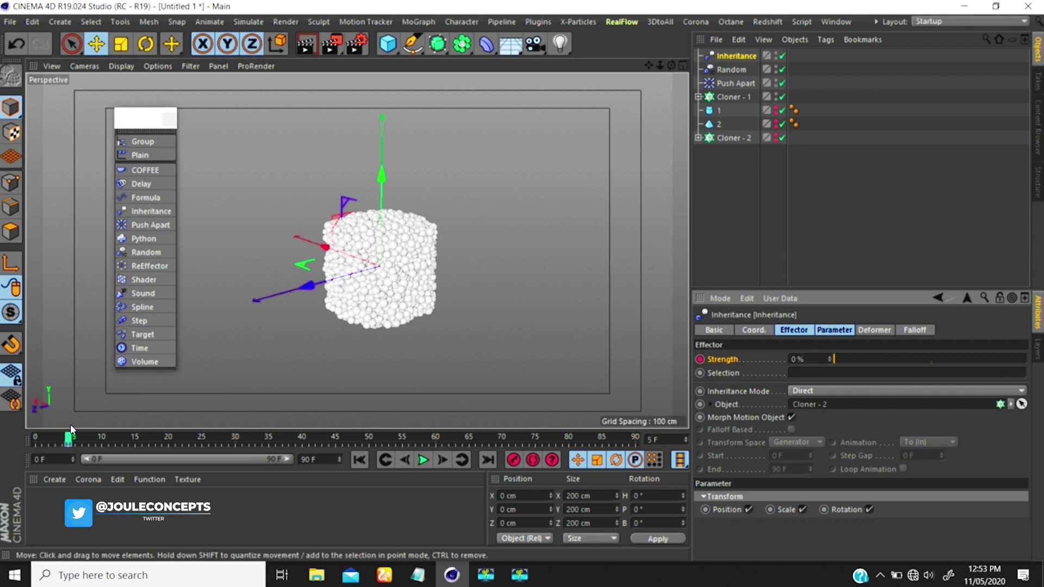
# Set the Inheritance effector's Strength to 100 % at frame 30 and keyframe it.
pyautogui.moveTo(68, 439); pyautogui.dragTo(236, 447)
pyautogui.moveTo(808, 361); pyautogui.dragTo(768, 359)
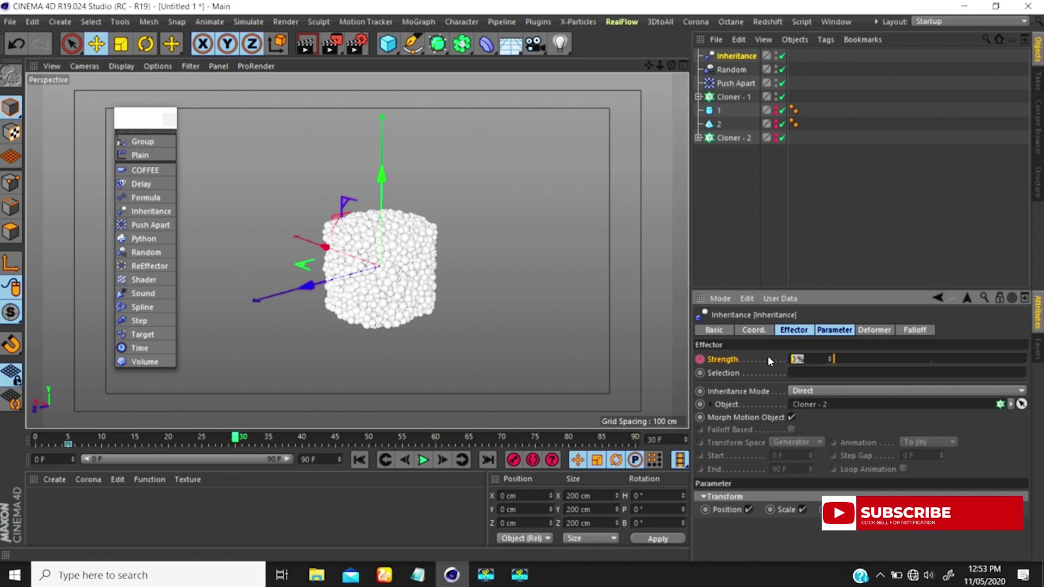
pyautogui.write('100')
pyautogui.press('Return')
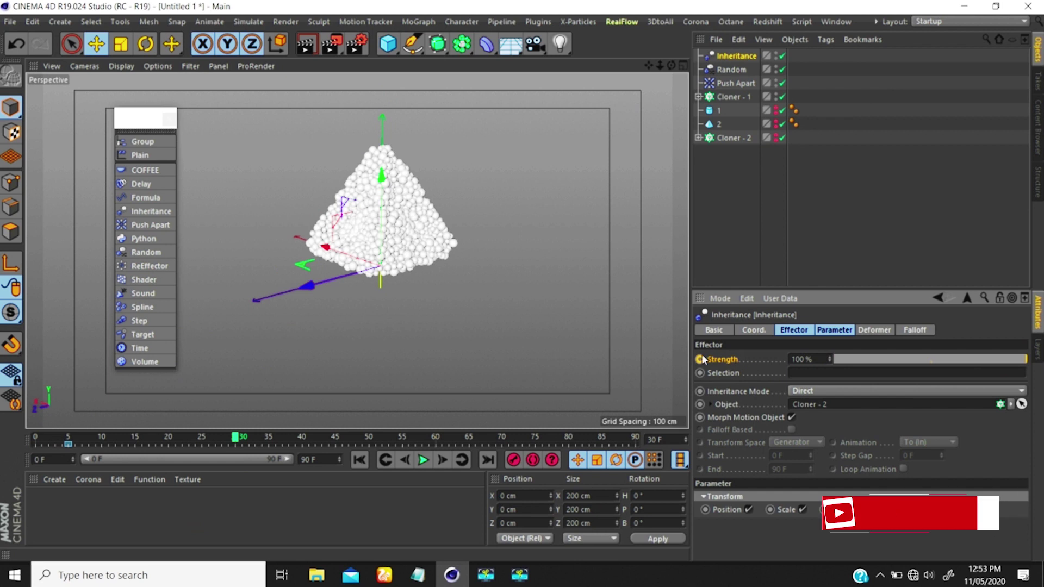
pyautogui.keyDown('ctrl'); pyautogui.click(700, 360); pyautogui.keyUp('ctrl')
# Shorten the timeline's preview range to end at frame 40.
pyautogui.doubleClick(307, 460)
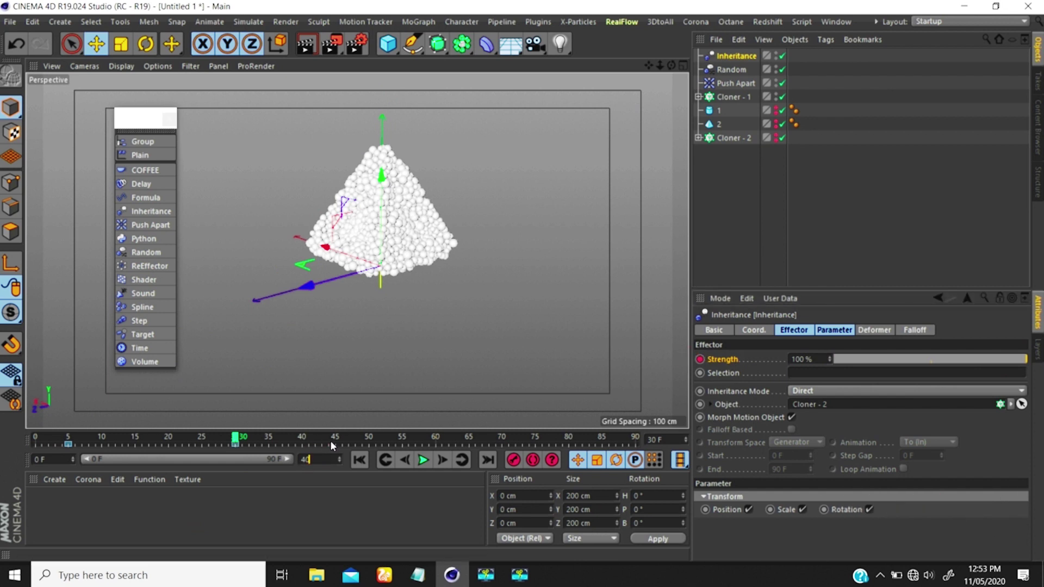
pyautogui.write('40')
pyautogui.press('Return')
# Play the animation from the first frame and examine the morph between the tank and pyramid shapes from several angles.
pyautogui.click(359, 460)
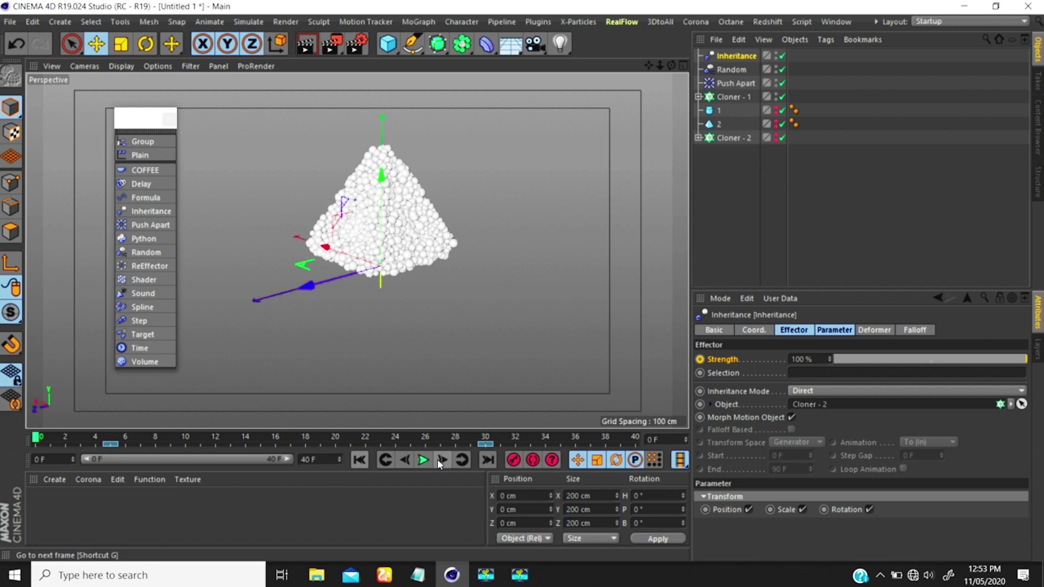
pyautogui.click(423, 459)
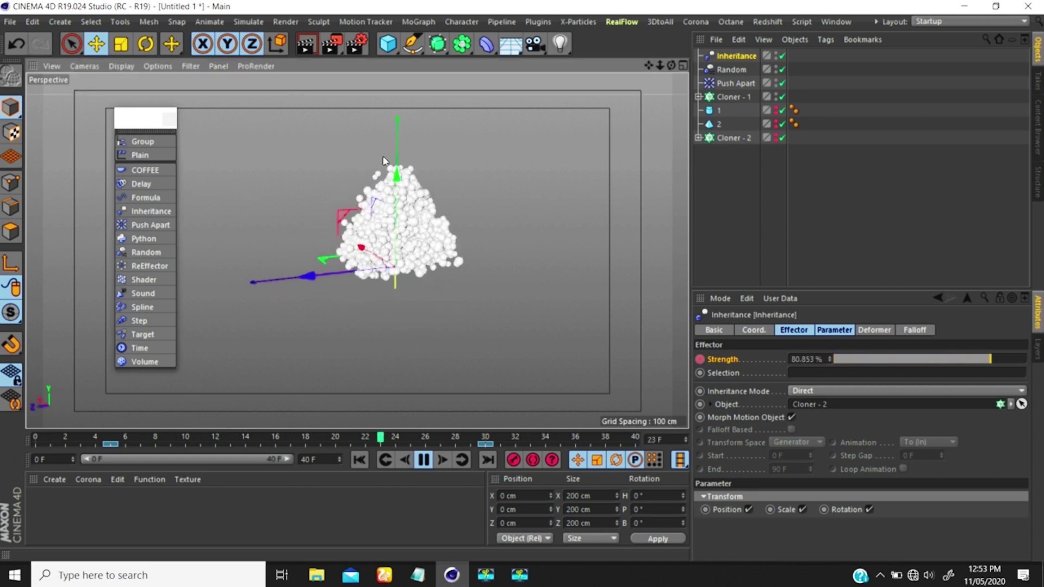
pyautogui.click(728, 138)
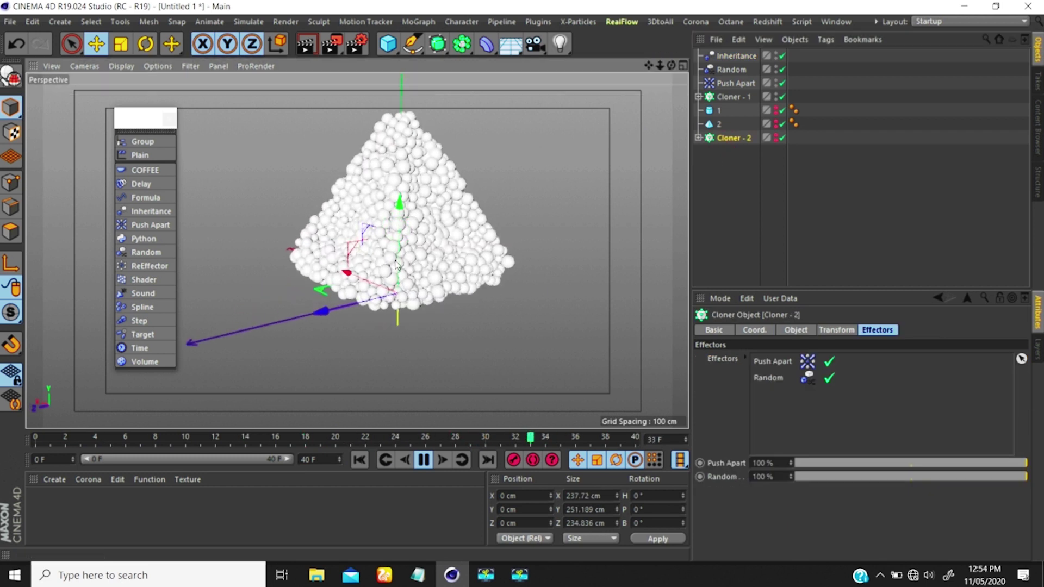
pyautogui.keyDown('alt'); pyautogui.moveTo(396, 261); pyautogui.dragTo(402, 202); pyautogui.keyUp('alt')
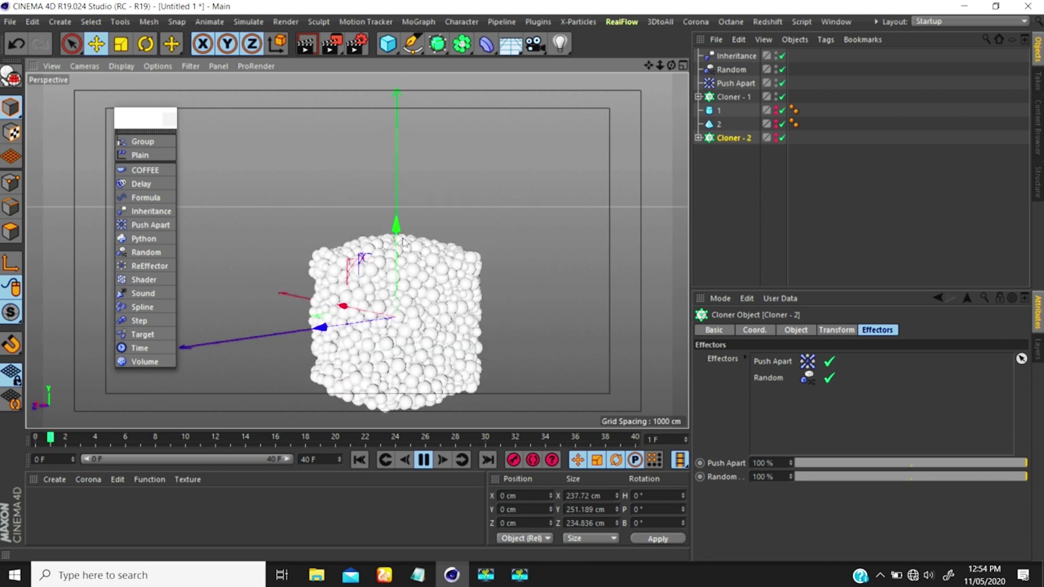
pyautogui.keyDown('alt'); pyautogui.moveTo(402, 224); pyautogui.dragTo(406, 221); pyautogui.keyUp('alt')
pyautogui.keyDown('alt'); pyautogui.moveTo(407, 221); pyautogui.dragTo(407, 247, button='middle'); pyautogui.keyUp('alt')
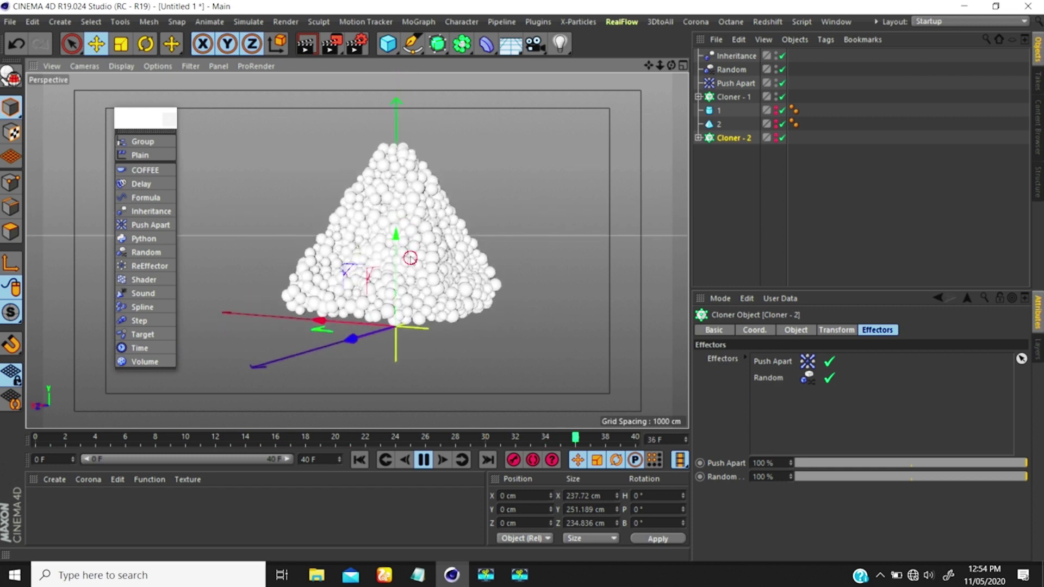
# Stop the playback and return the animation to the first frame.
pyautogui.moveTo(408, 256)
pyautogui.keyDown('alt'); pyautogui.mouseDown()
pyautogui.moveTo(407, 224)
pyautogui.moveTo(405, 236)
pyautogui.mouseUp(); pyautogui.keyUp('alt')
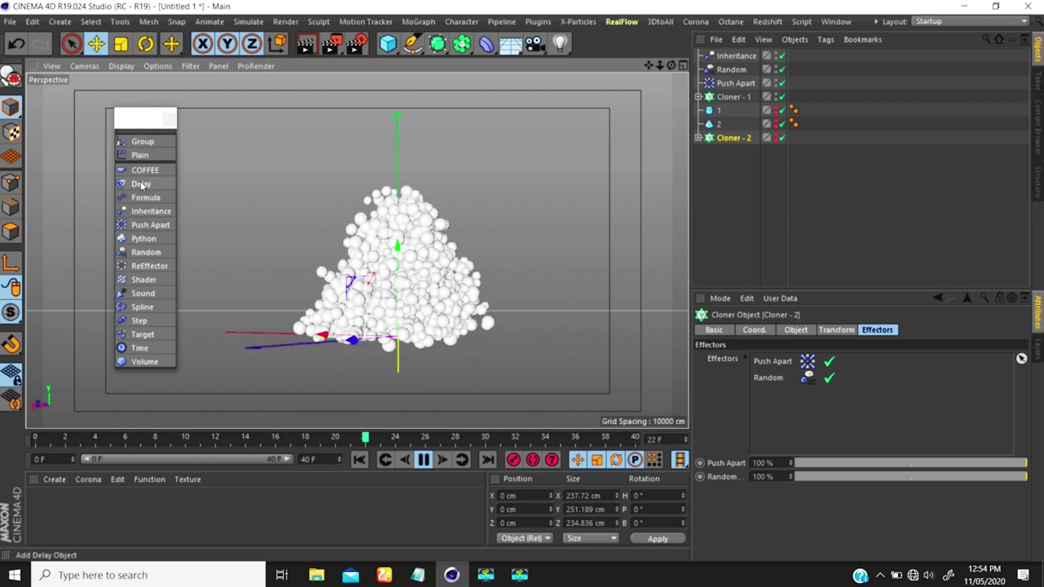
pyautogui.click(423, 460)
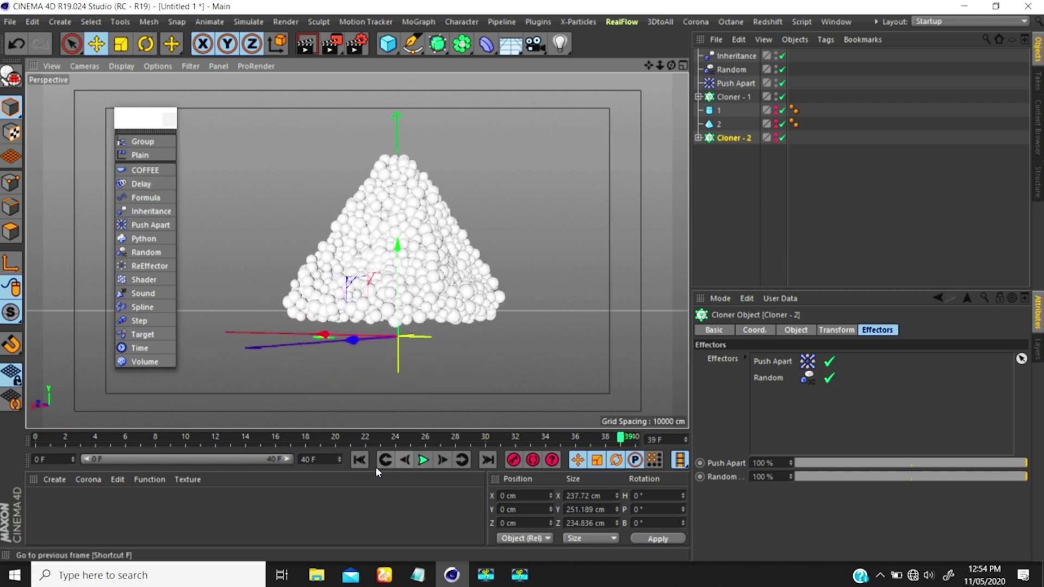
pyautogui.click(359, 459)
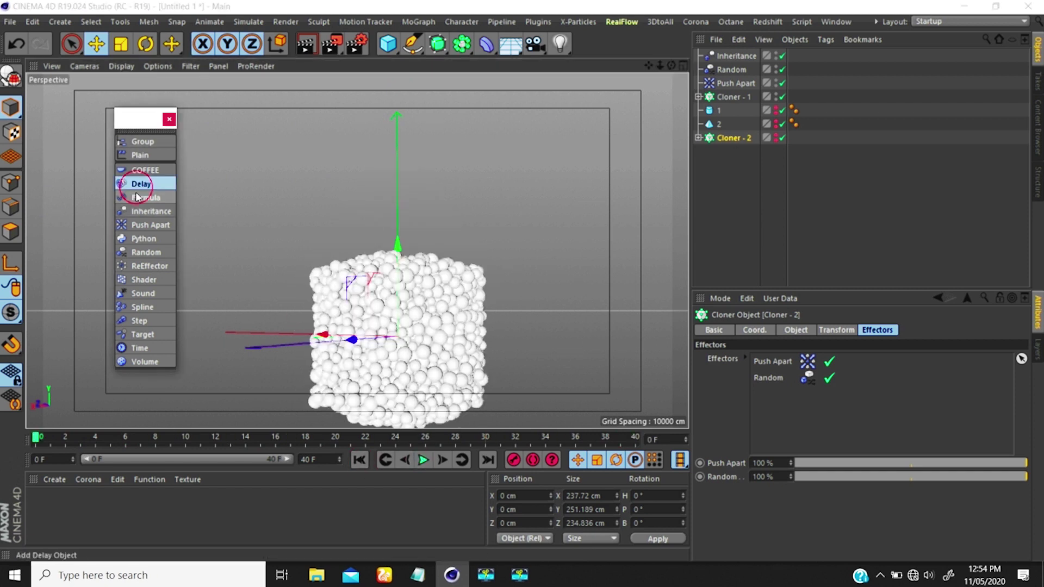
# Add a Delay effector and assign it to the effectors list of Cloner - 1.
pyautogui.click(141, 184)
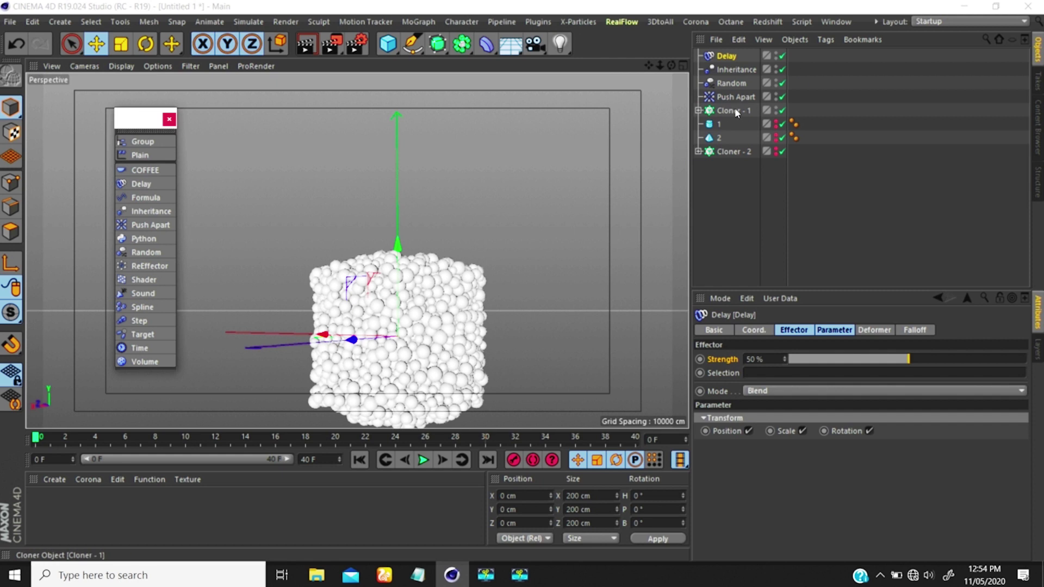
pyautogui.click(735, 111)
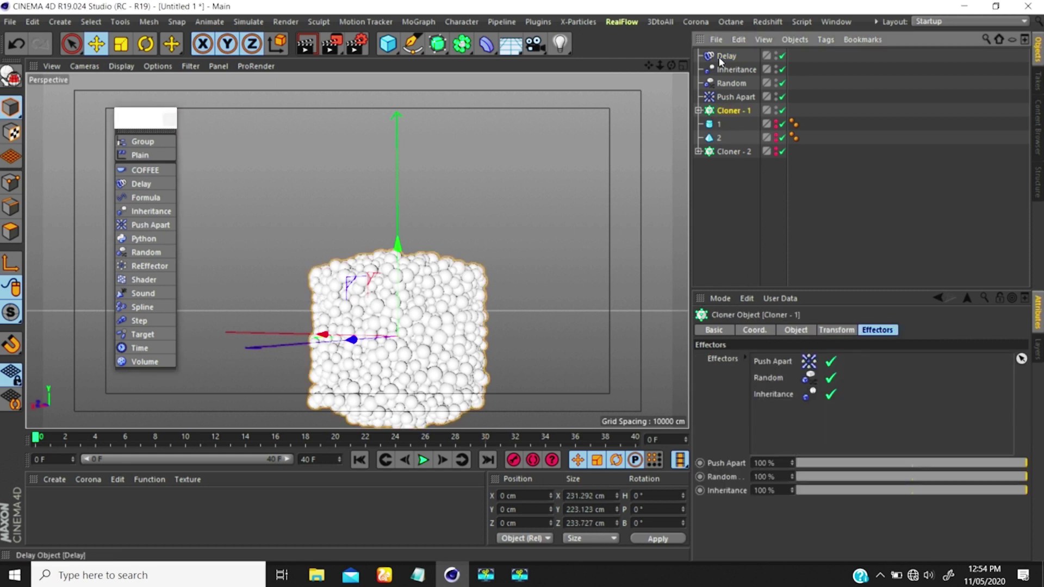
pyautogui.moveTo(793, 413); pyautogui.dragTo(784, 407)
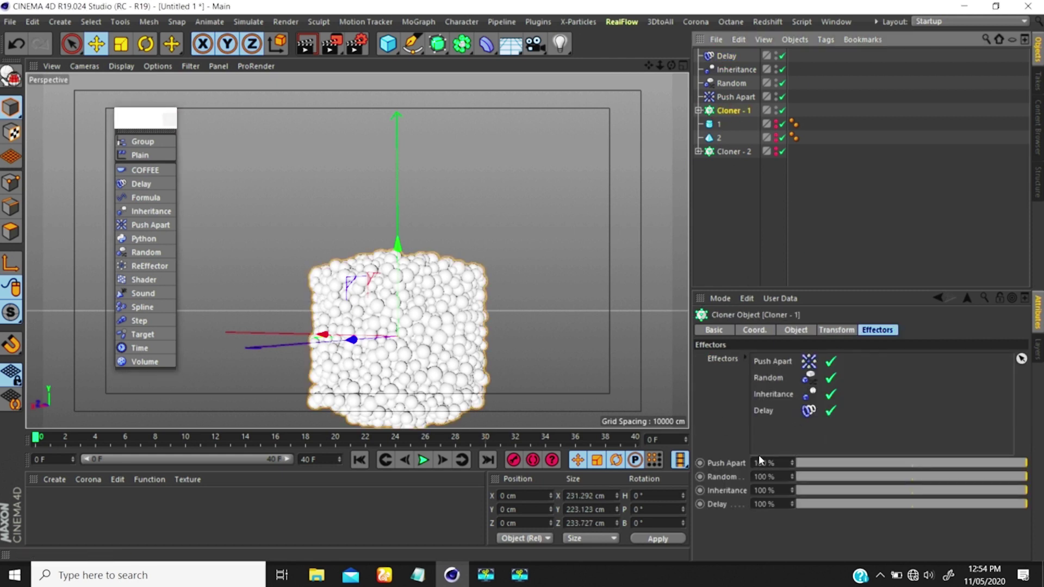
# Review the Delay effector's mode choices, keeping Blend, and look through its effector, parameter, deformer and falloff settings.
pyautogui.click(727, 55)
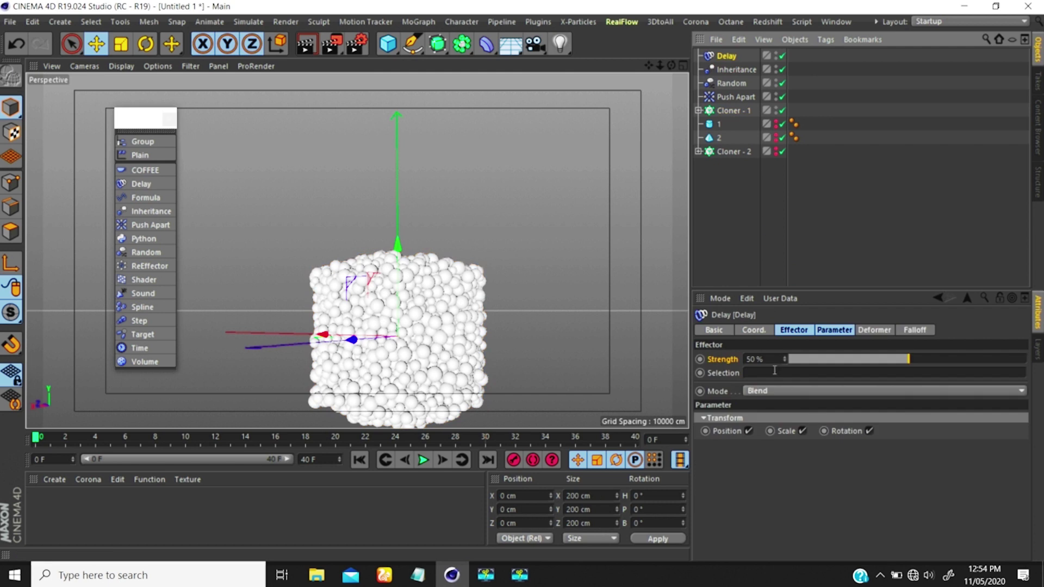
pyautogui.click(765, 391)
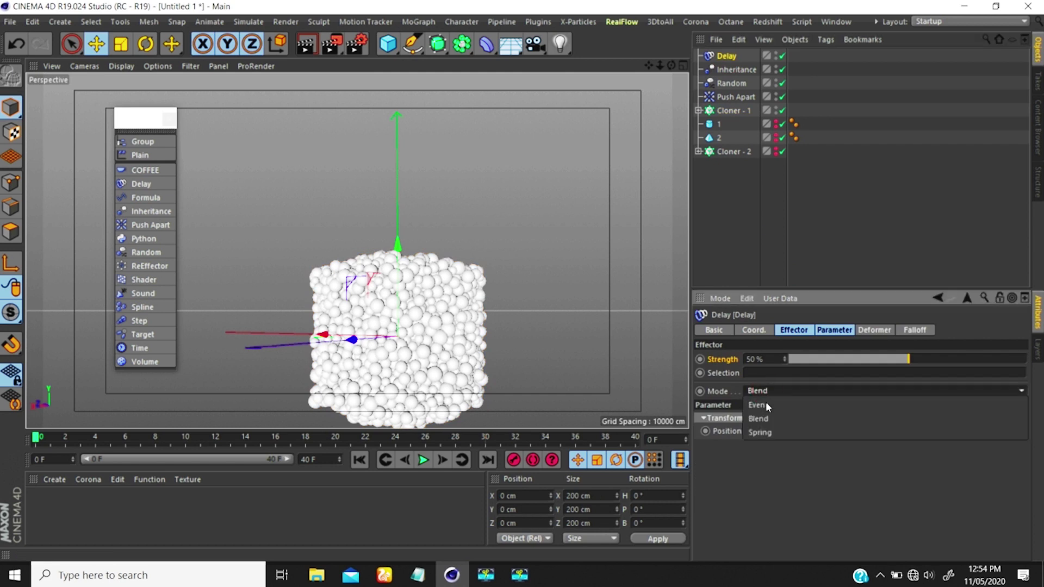
pyautogui.click(759, 416)
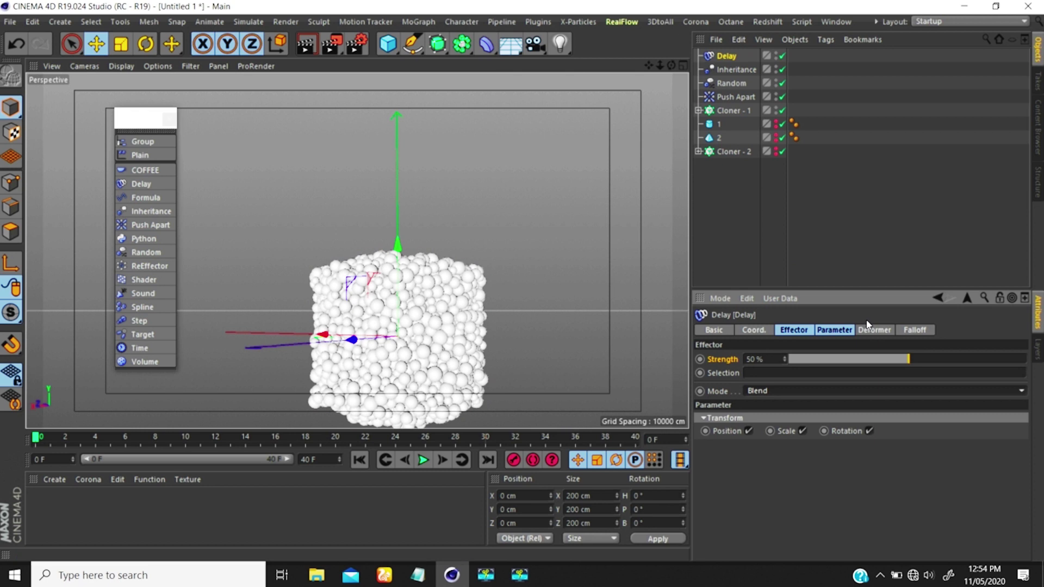
pyautogui.click(797, 330)
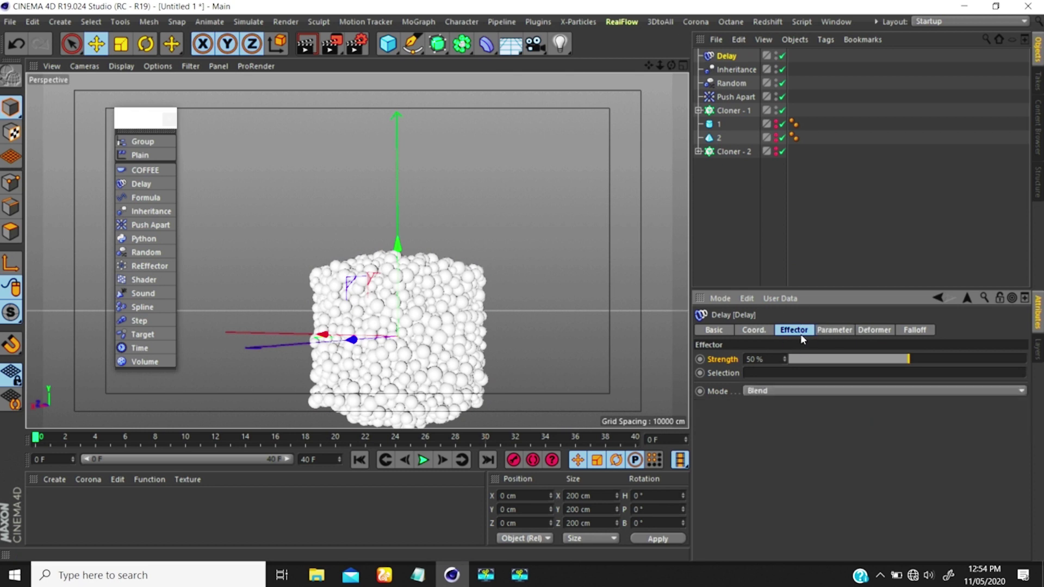
pyautogui.click(837, 331)
pyautogui.click(878, 332)
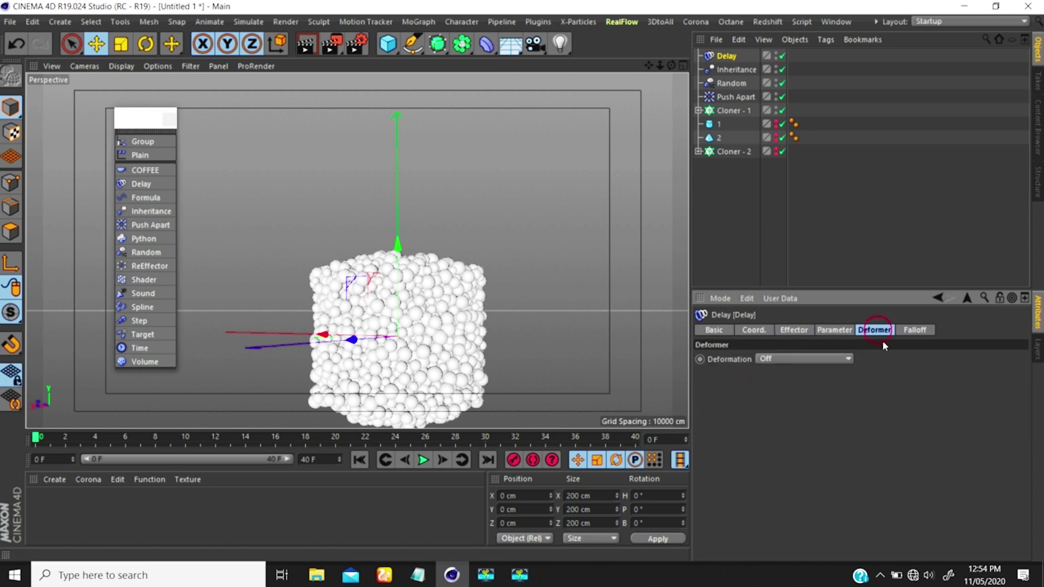
pyautogui.click(915, 330)
pyautogui.click(828, 331)
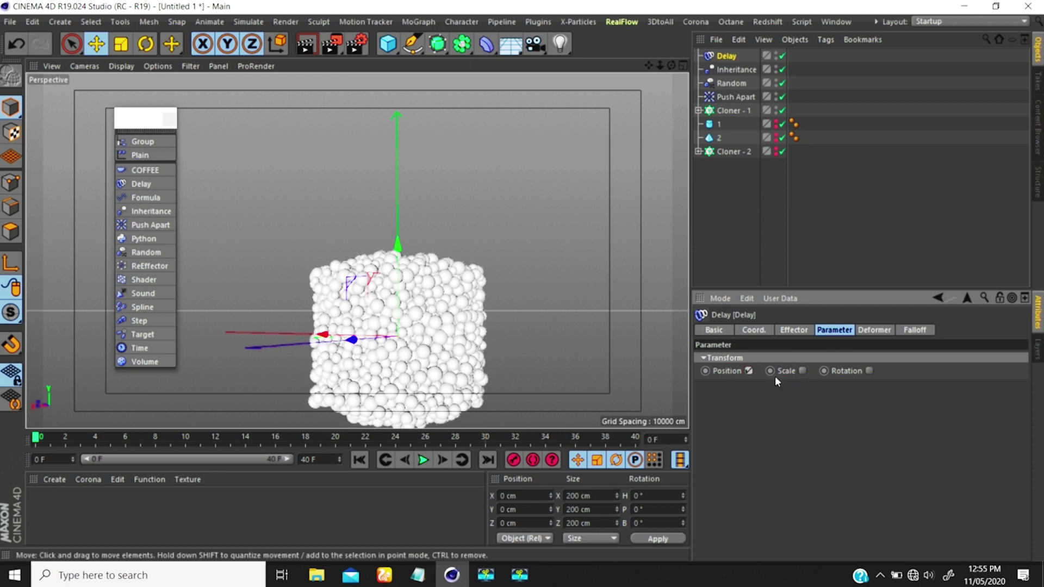
# Enable Scale and Rotation in the Delay effector's transform parameters and review its deformer and falloff settings.
pyautogui.click(802, 371)
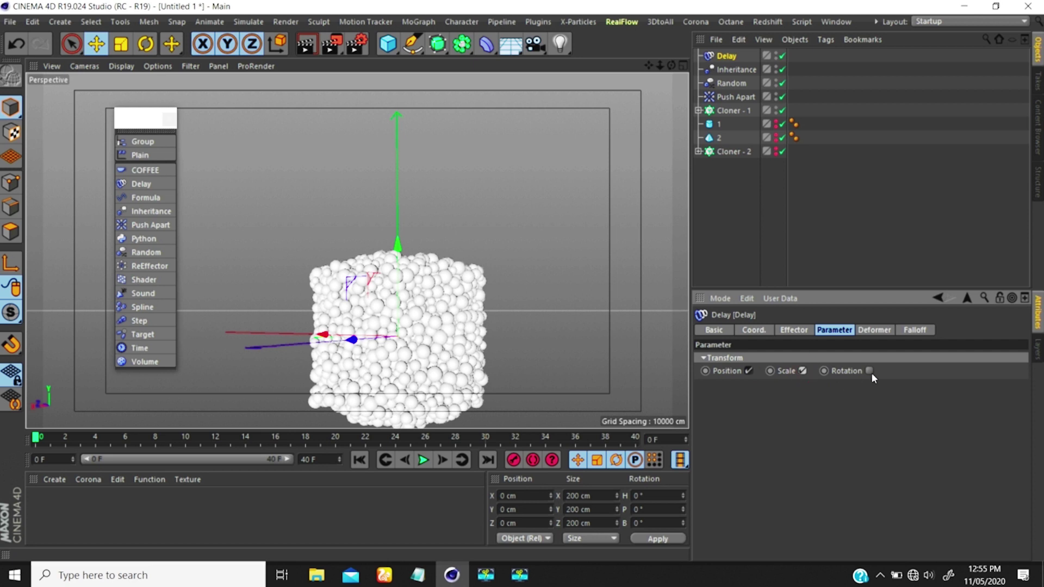
pyautogui.click(868, 371)
pyautogui.click(874, 330)
pyautogui.click(915, 329)
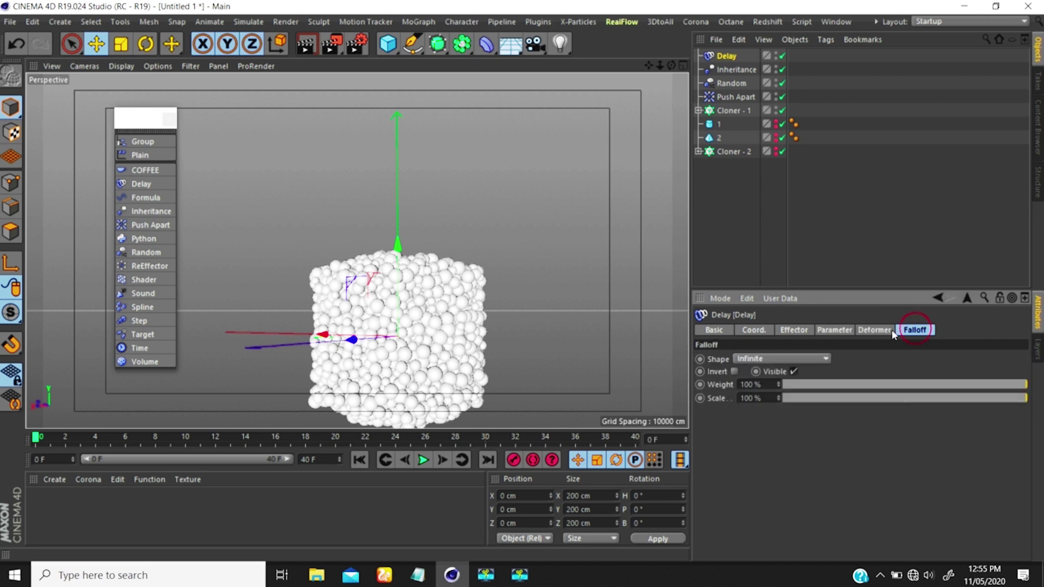
pyautogui.click(874, 329)
pyautogui.click(915, 329)
pyautogui.click(870, 331)
pyautogui.click(913, 329)
pyautogui.click(875, 329)
pyautogui.click(825, 333)
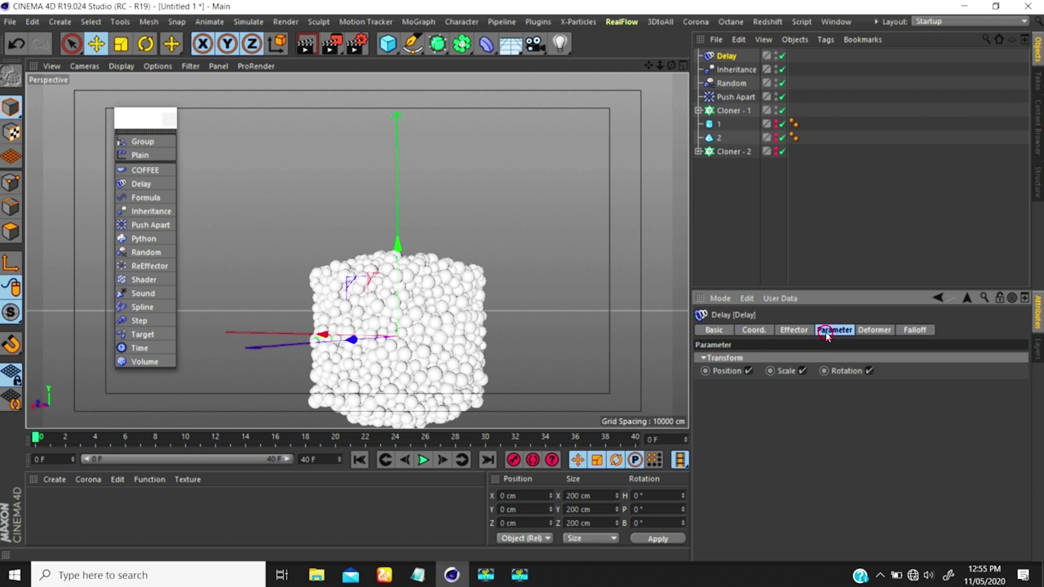
# Set the Delay effector's Strength to 50 % and its Mode to Even.
pyautogui.click(787, 331)
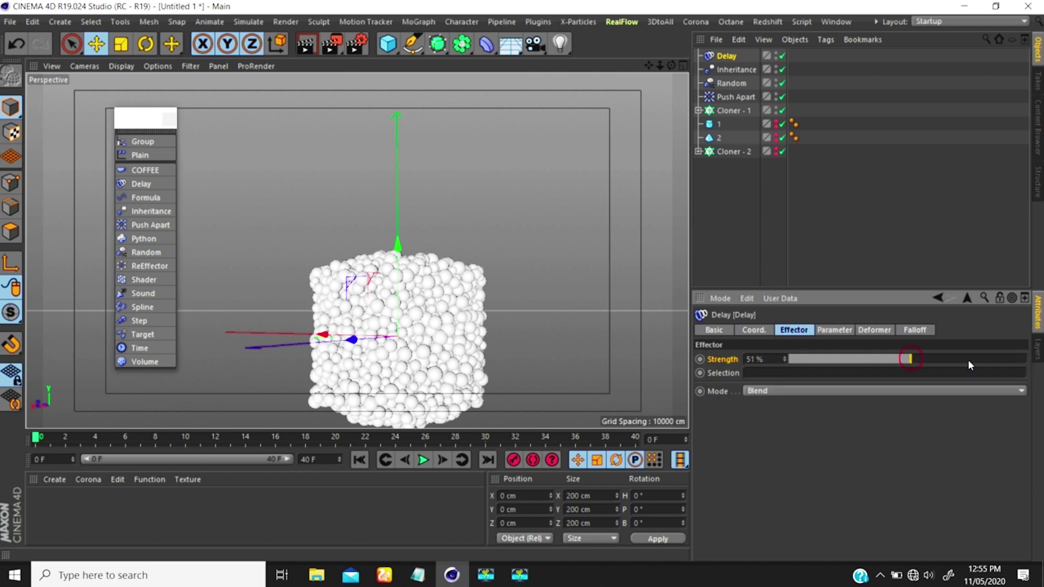
pyautogui.click(1027, 360)
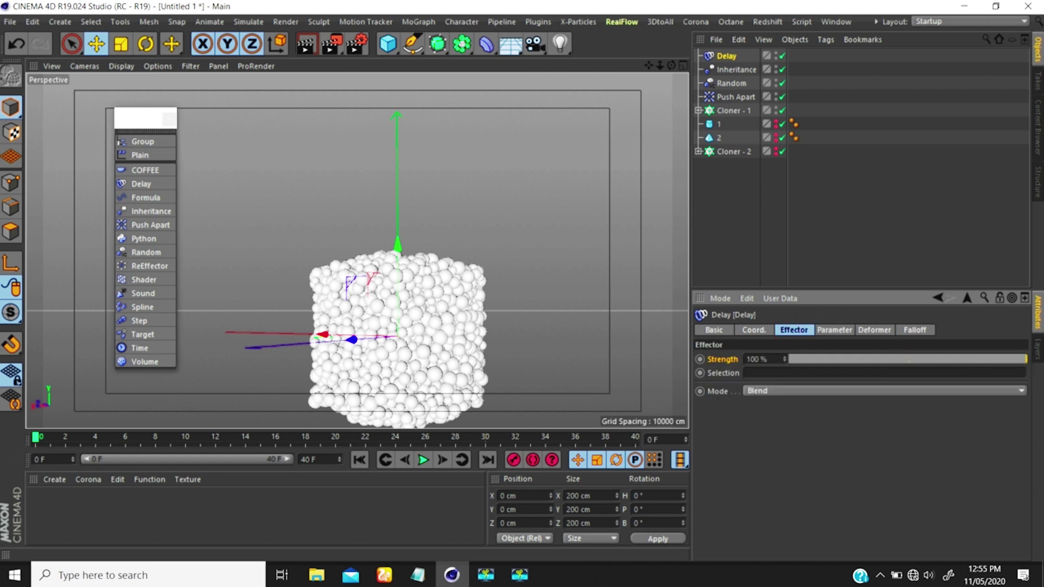
pyautogui.click(784, 359)
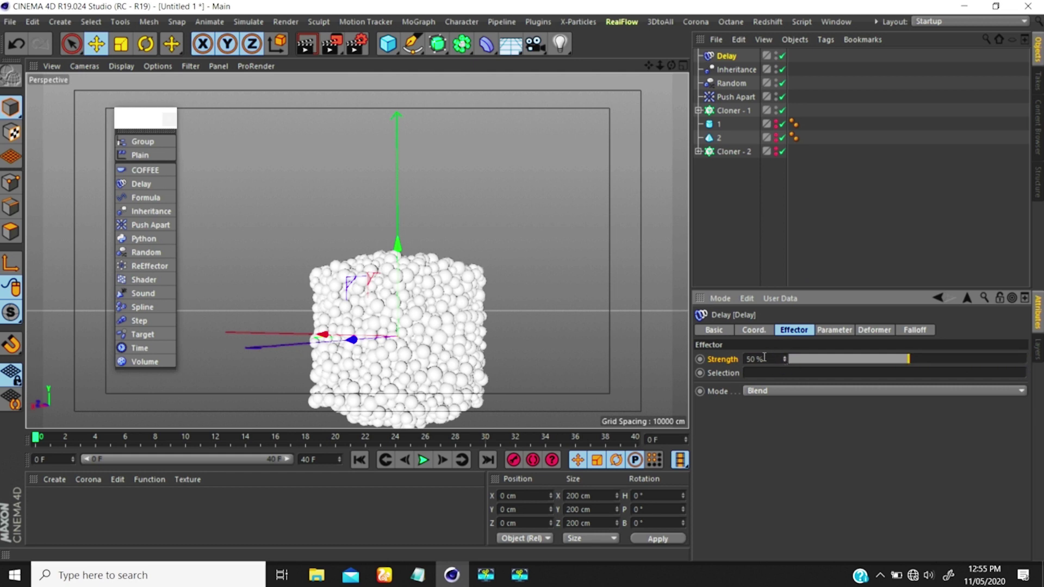
pyautogui.click(762, 391)
pyautogui.click(754, 407)
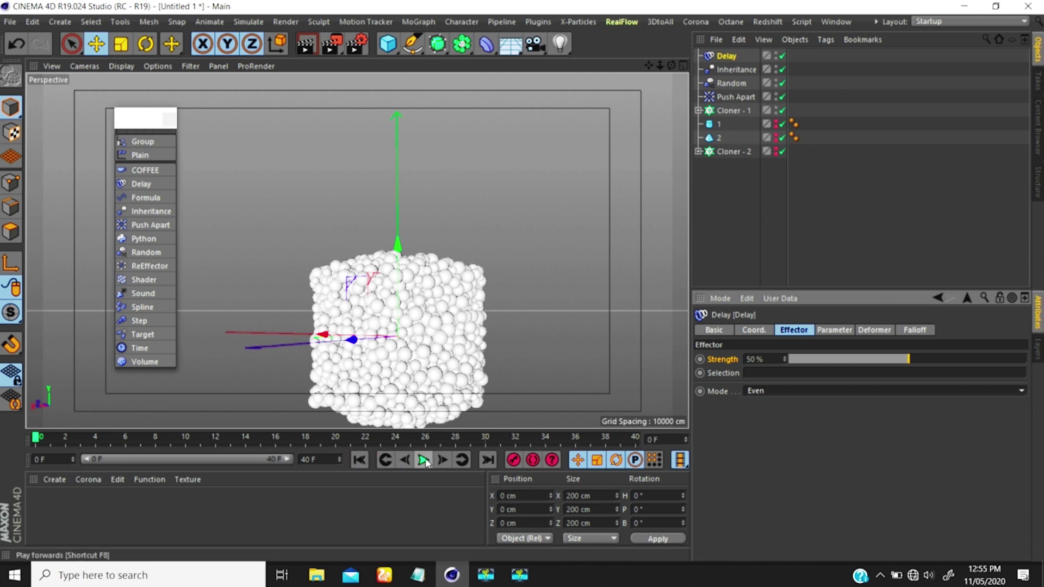
# Compare the object properties of Cloner - 1 and Cloner - 2 and examine the sphere-covered tank up close from different angles.
pyautogui.click(733, 111)
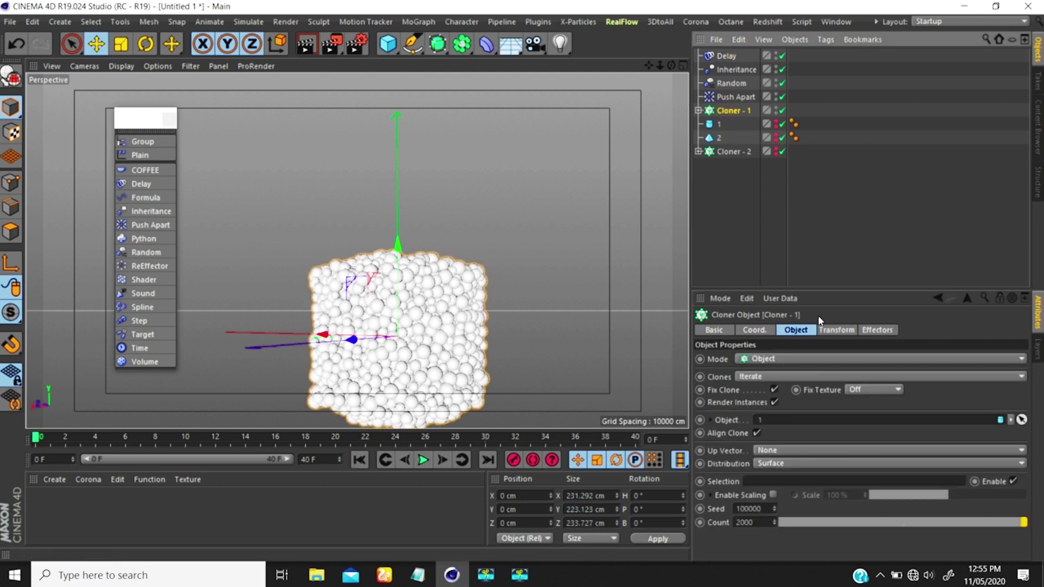
pyautogui.click(733, 152)
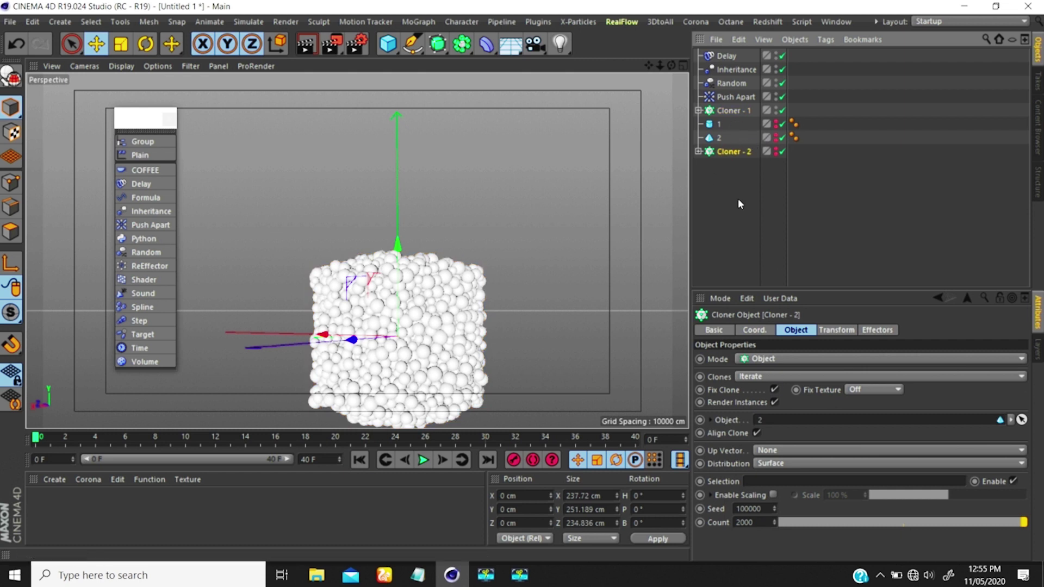
pyautogui.keyDown('alt'); pyautogui.moveTo(380, 323); pyautogui.dragTo(388, 257, button='middle'); pyautogui.keyUp('alt')
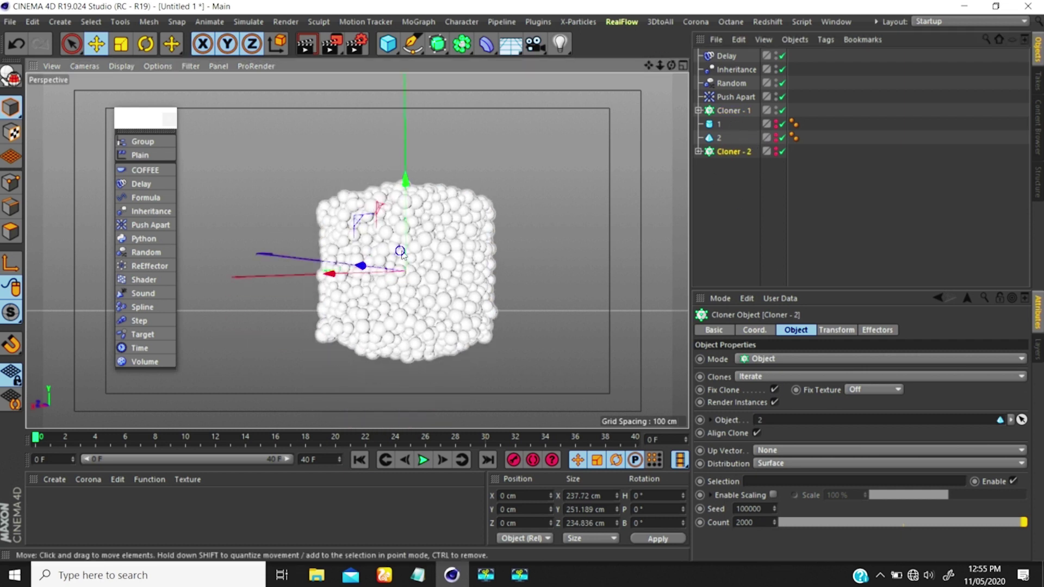
pyautogui.keyDown('alt'); pyautogui.moveTo(401, 247); pyautogui.dragTo(461, 208, button='right'); pyautogui.keyUp('alt')
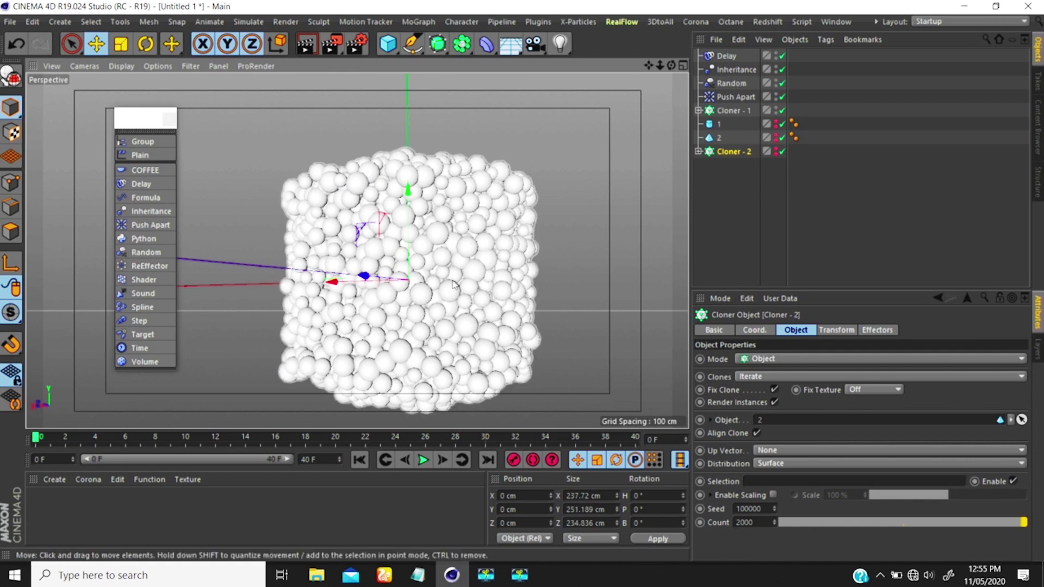
pyautogui.keyDown('alt'); pyautogui.moveTo(452, 280); pyautogui.dragTo(453, 306); pyautogui.keyUp('alt')
pyautogui.keyDown('alt'); pyautogui.moveTo(441, 220); pyautogui.dragTo(441, 208); pyautogui.keyUp('alt')
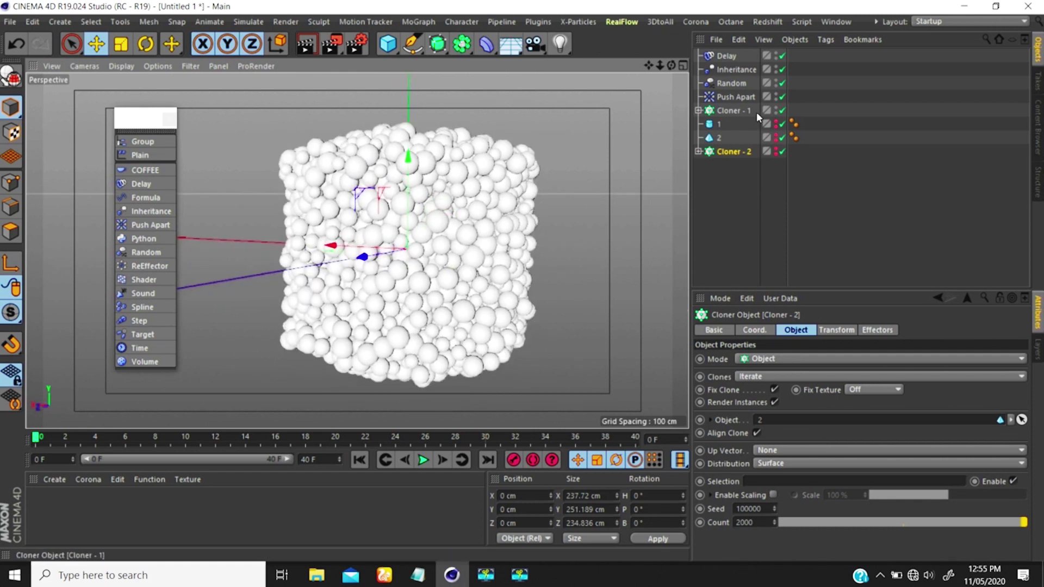
pyautogui.click(755, 111)
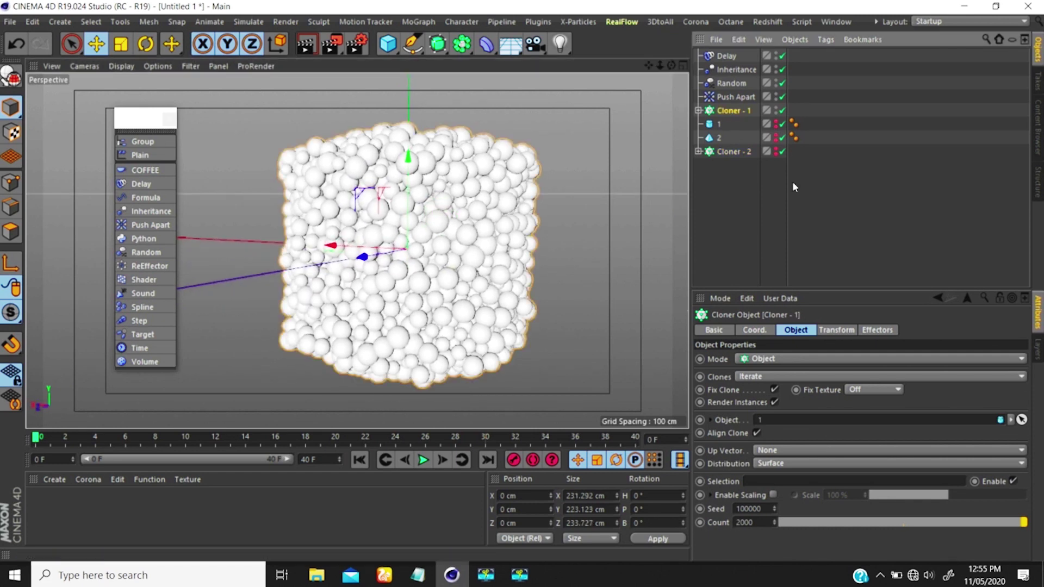
pyautogui.click(718, 152)
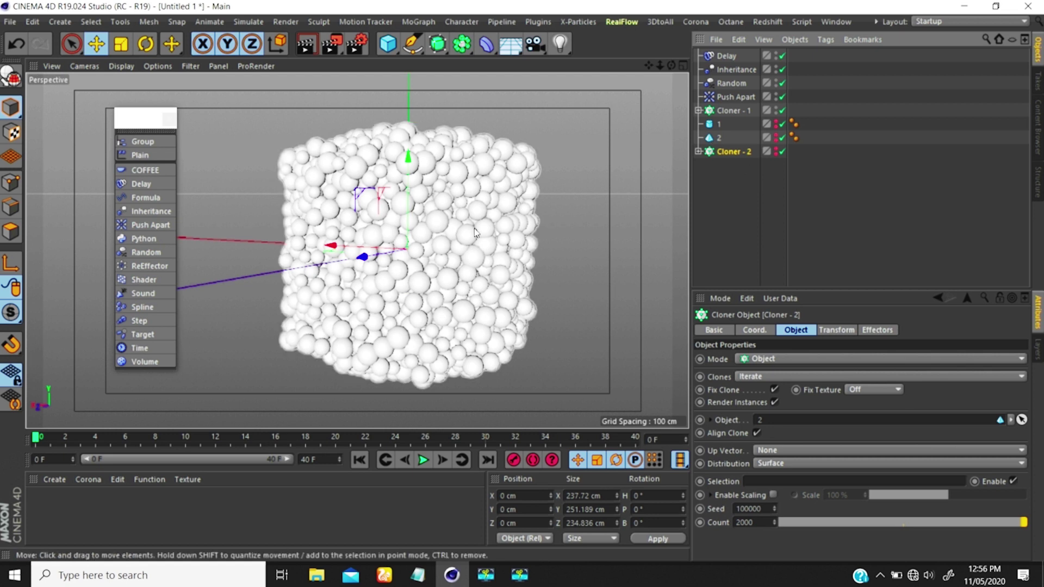
pyautogui.keyDown('alt'); pyautogui.moveTo(518, 198); pyautogui.dragTo(555, 208); pyautogui.keyUp('alt')
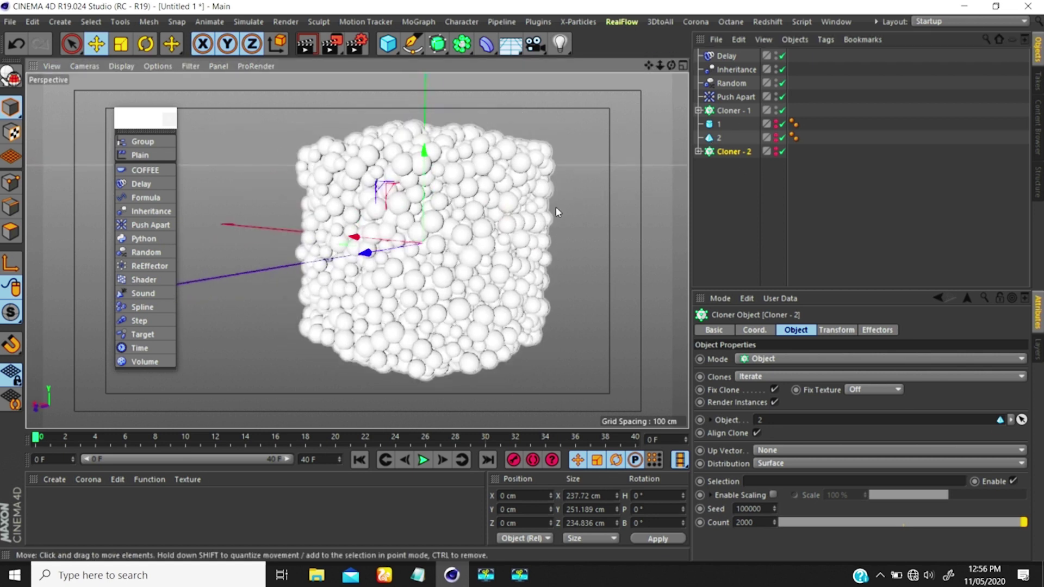
pyautogui.click(730, 110)
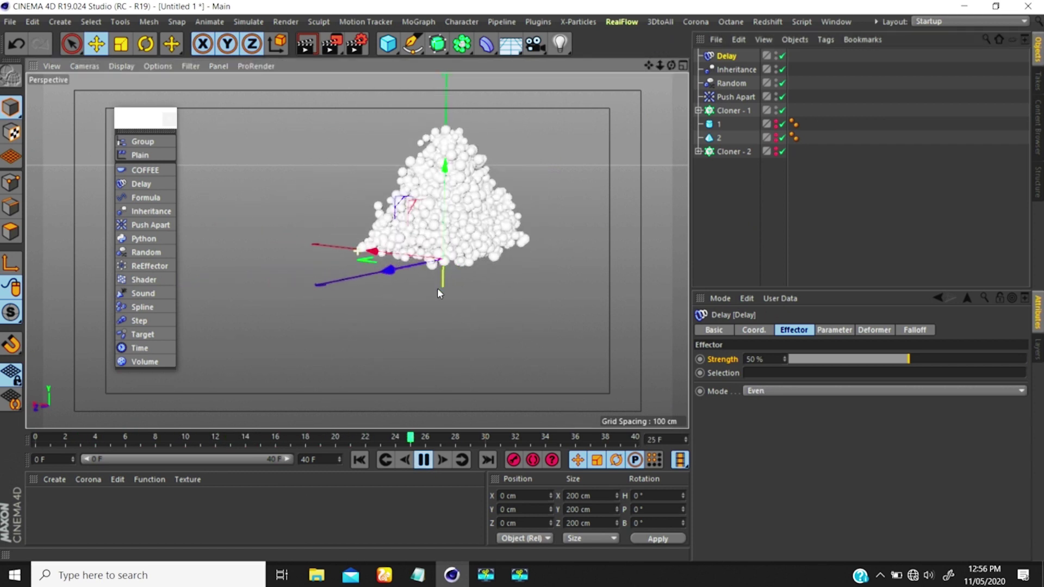
# Set the clone Count of both Cloner - 1 and Cloner - 2 to 1000.
pyautogui.keyDown('alt'); pyautogui.moveTo(437, 289); pyautogui.dragTo(430, 310, button='middle'); pyautogui.keyUp('alt')
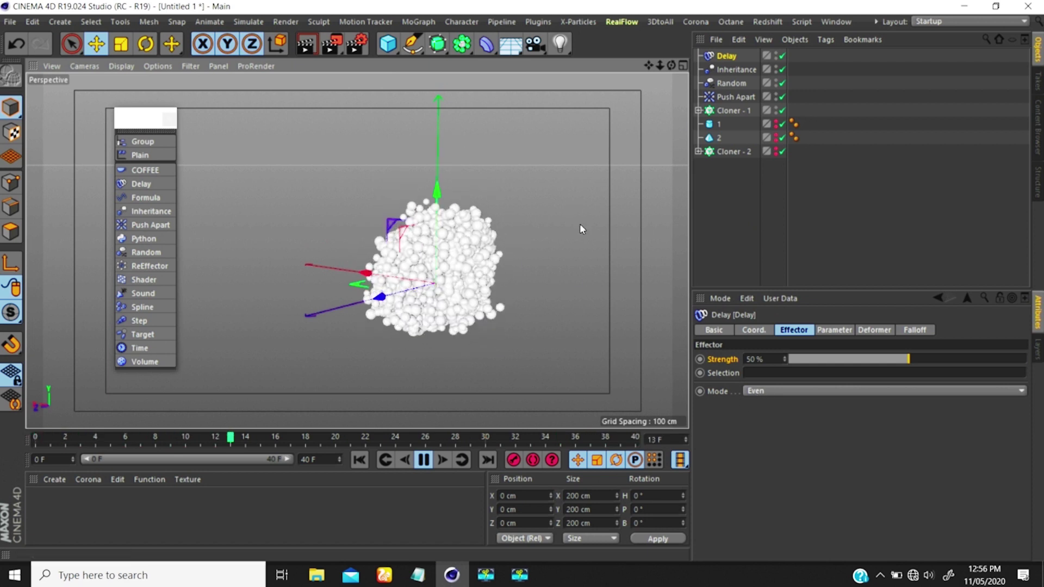
pyautogui.click(731, 110)
pyautogui.keyDown('ctrl'); pyautogui.click(728, 151); pyautogui.keyUp('ctrl')
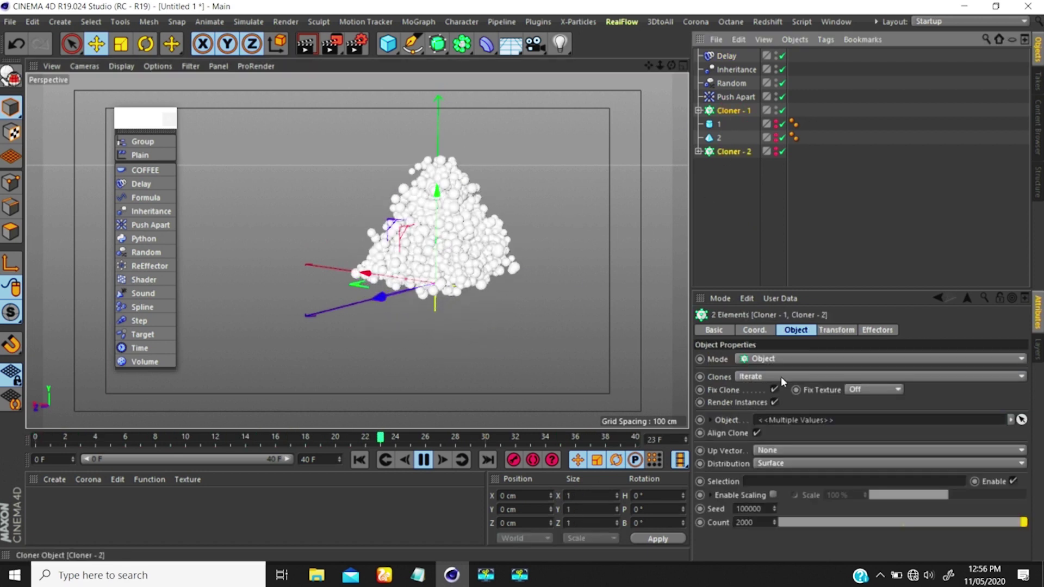
pyautogui.doubleClick(733, 523)
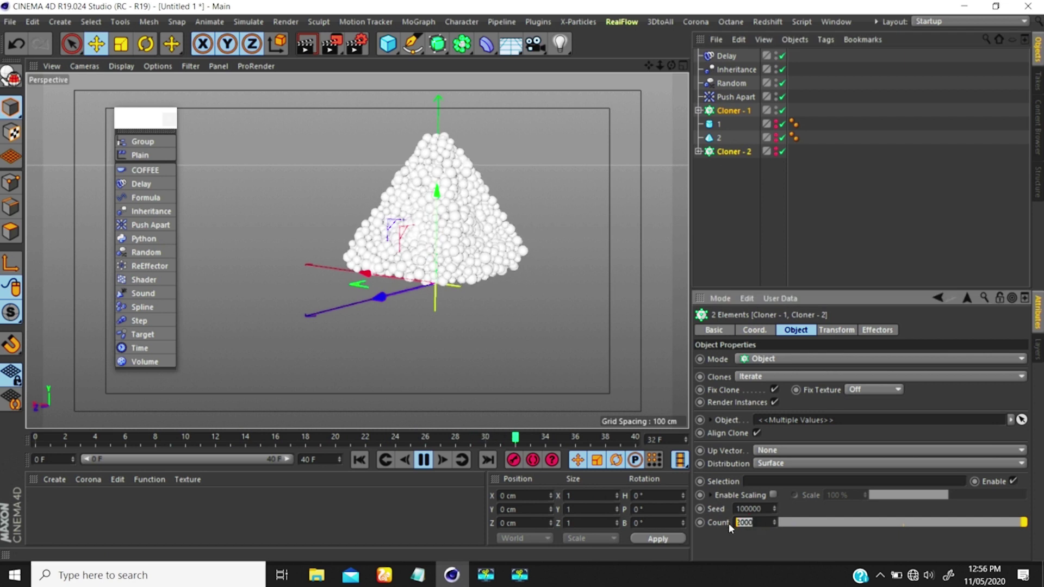
pyautogui.write('1000')
pyautogui.press('Return')
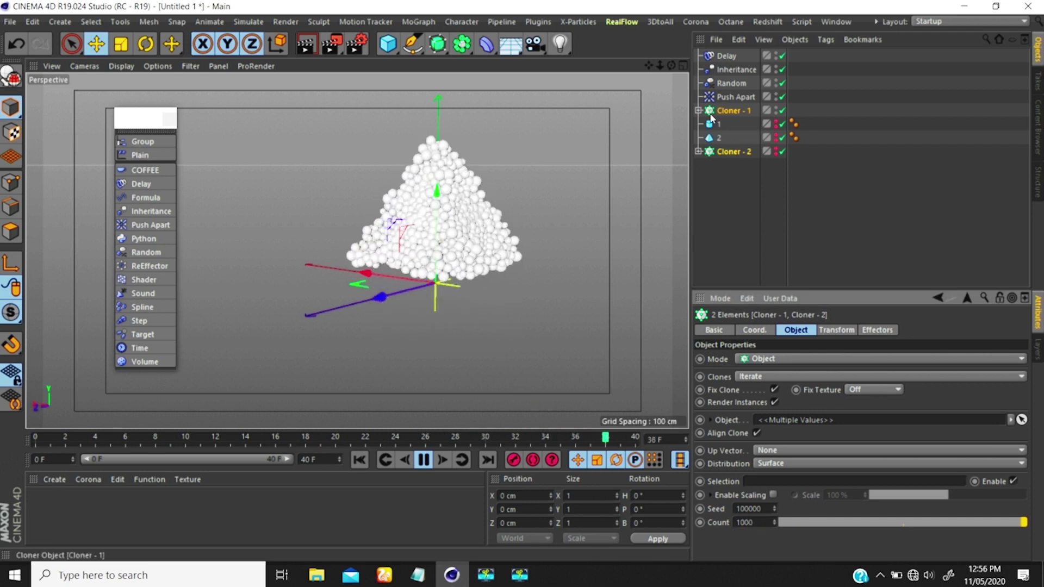
# Disable the Delay effector while the morph animation is playing.
pyautogui.click(726, 56)
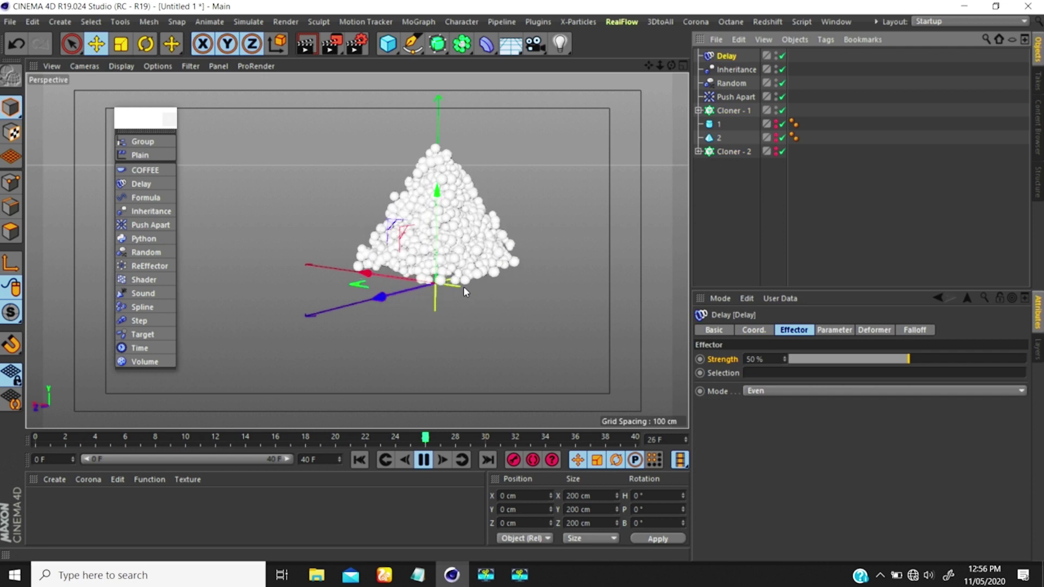
pyautogui.click(704, 192)
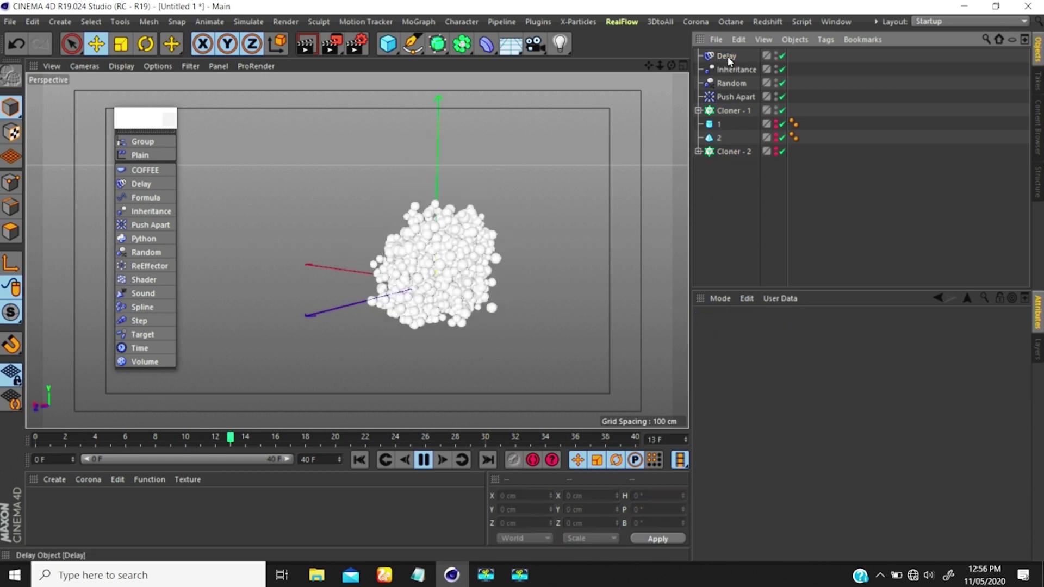
pyautogui.click(781, 55)
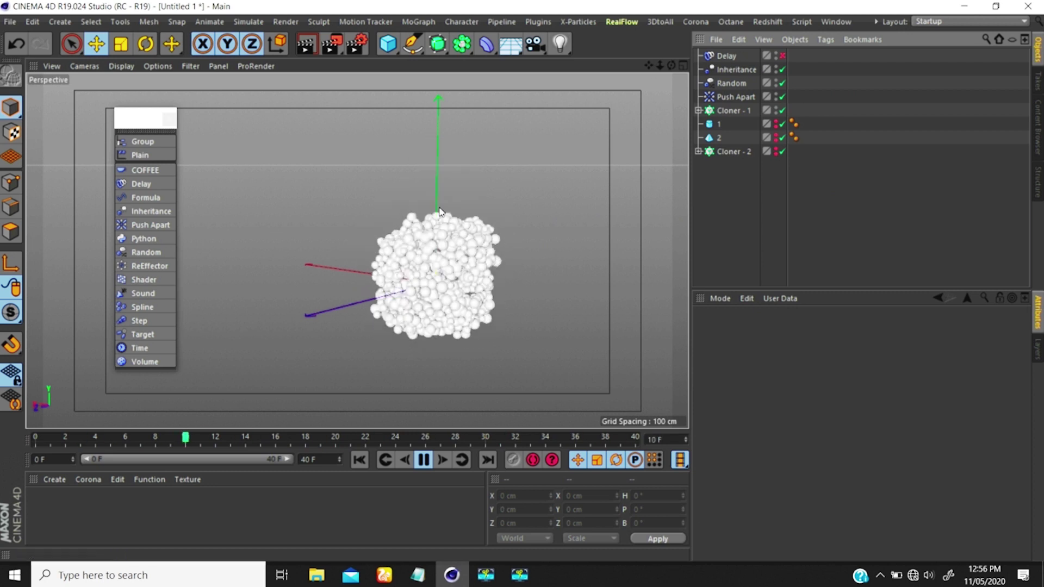
# Re-enable the Delay effector and set its Mode to Blend.
pyautogui.click(782, 55)
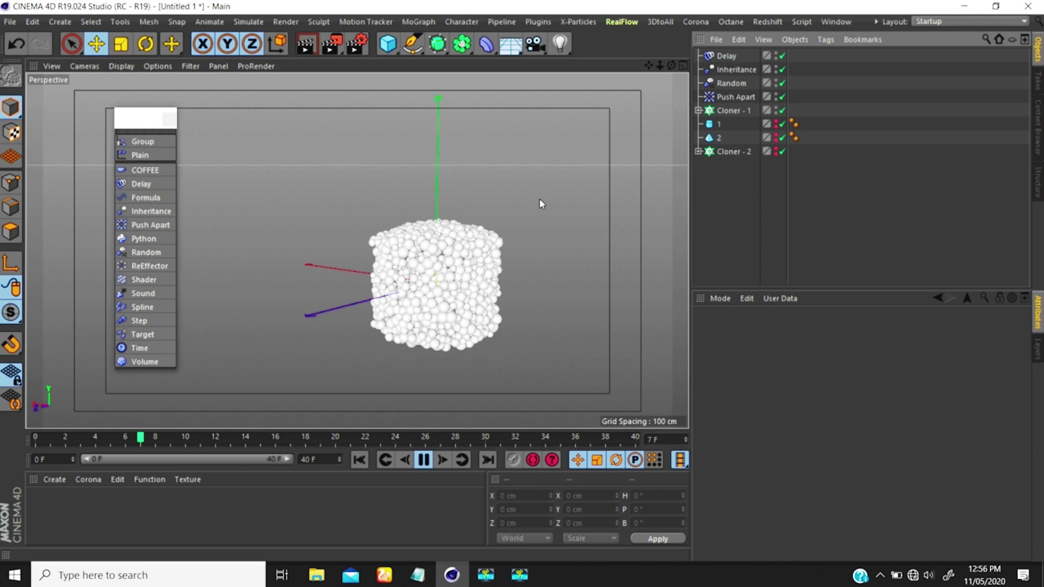
pyautogui.click(734, 55)
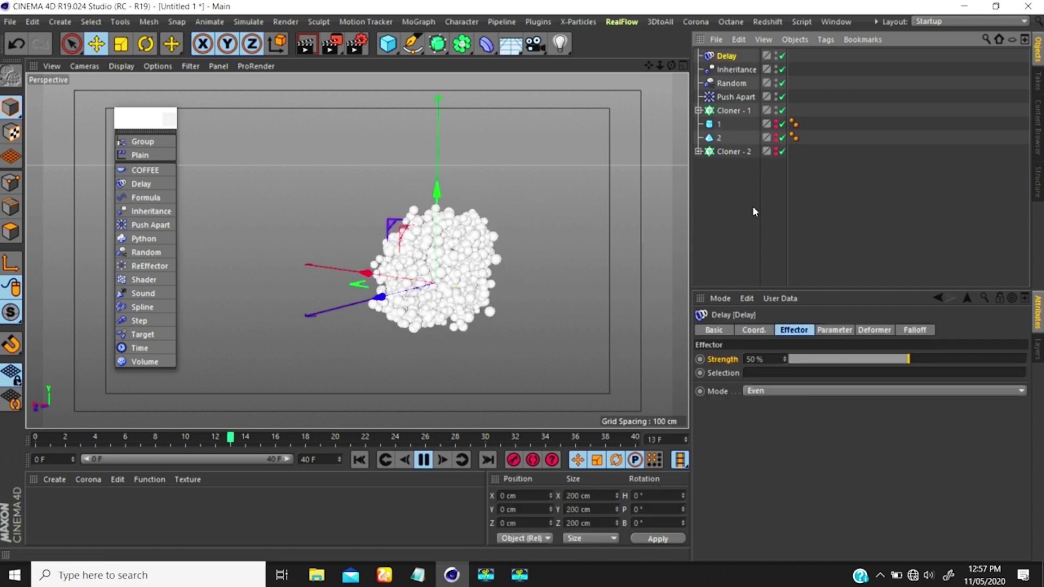
pyautogui.click(772, 390)
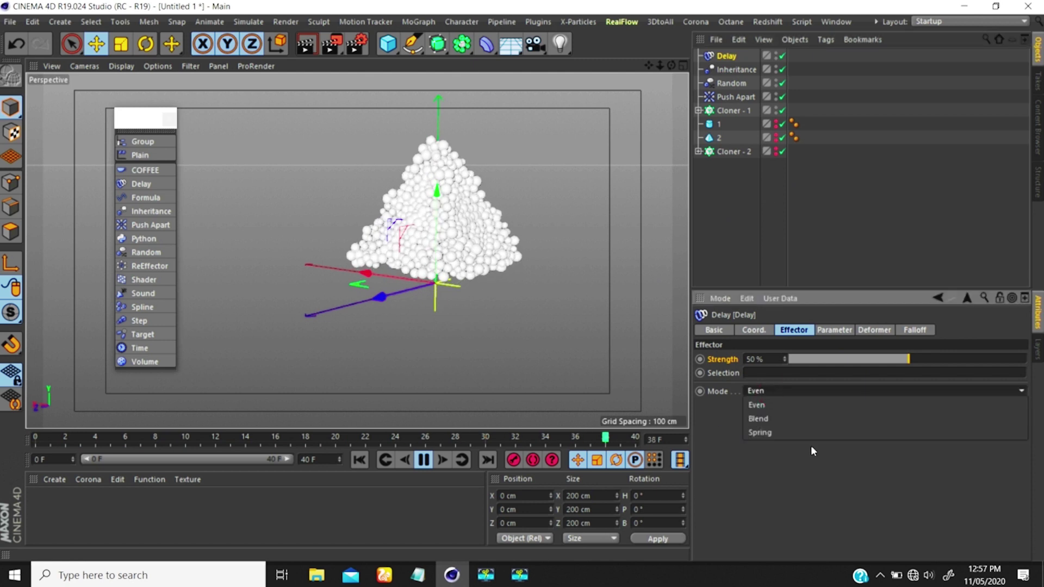
pyautogui.click(767, 420)
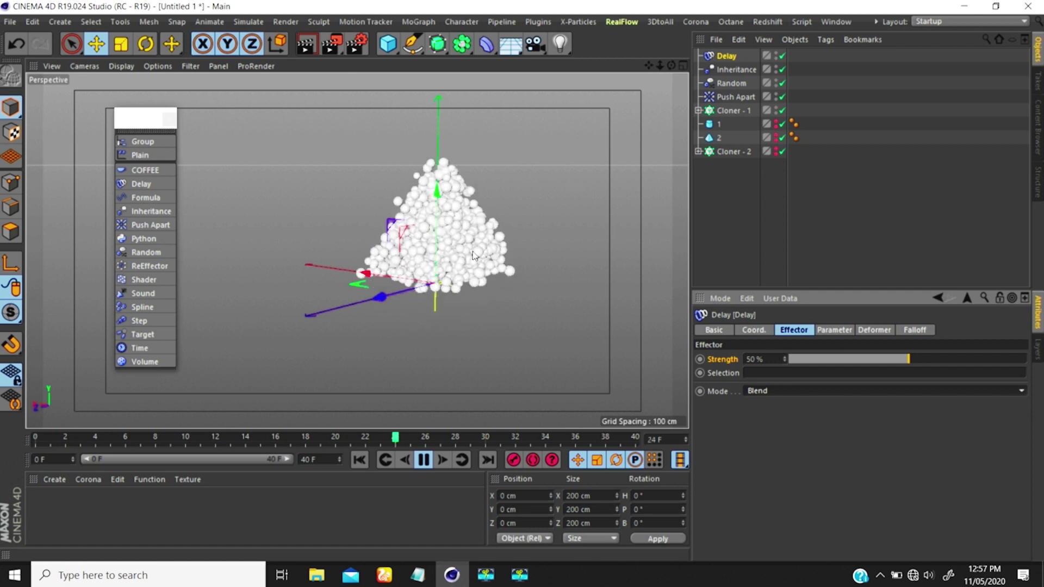
# Try moving Cloner - 2 along the Z axis to about -306 cm, and undo the move.
pyautogui.scroll(-5, 505, 240)
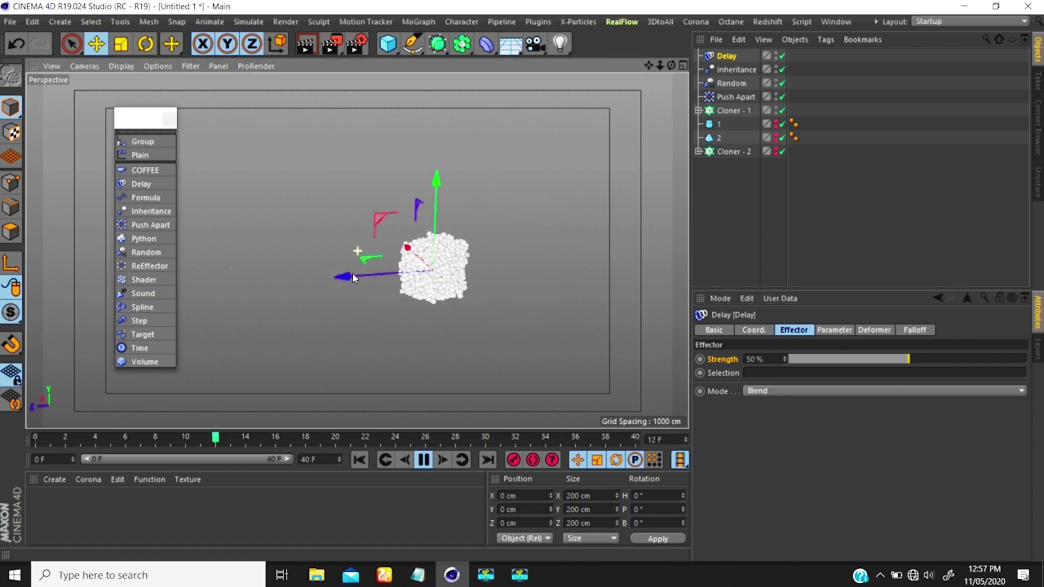
pyautogui.click(729, 152)
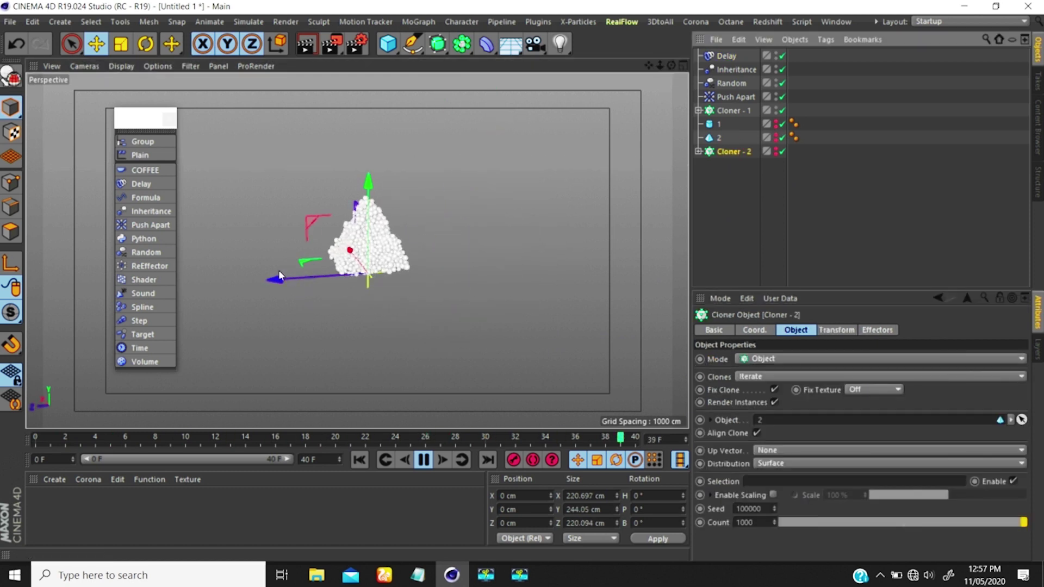
pyautogui.moveTo(279, 275); pyautogui.dragTo(375, 285)
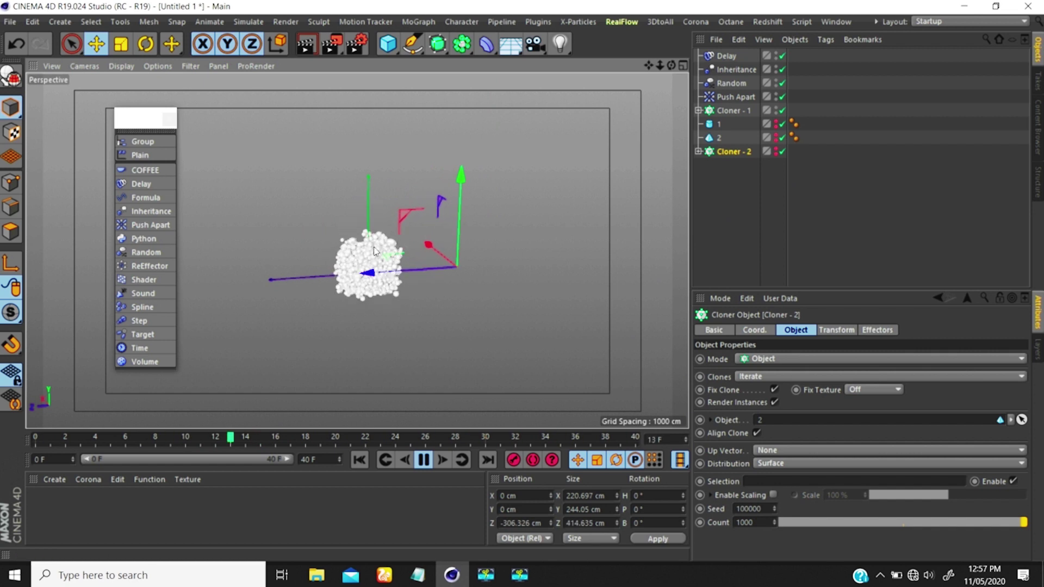
pyautogui.hotkey('ctrl', 'z')
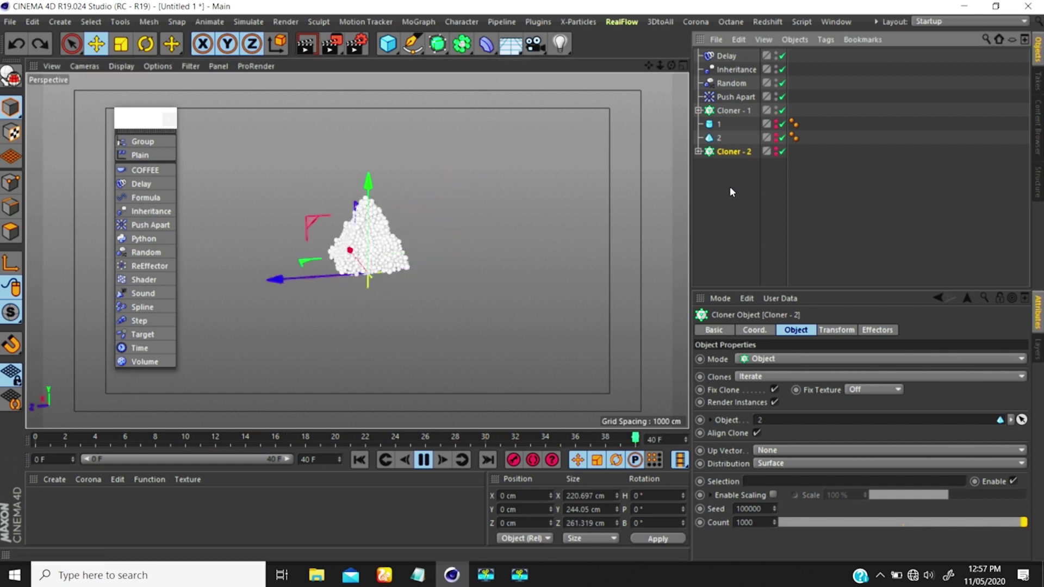
# Move pyramid 2 along the Z axis to about -325 cm while the morph animation plays.
pyautogui.click(709, 140)
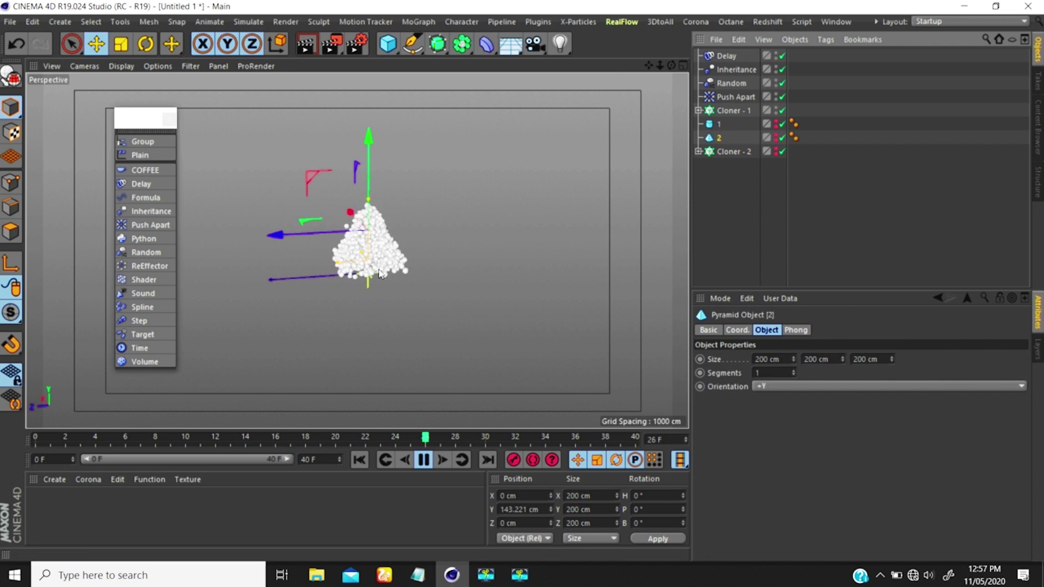
pyautogui.moveTo(284, 233); pyautogui.dragTo(365, 228)
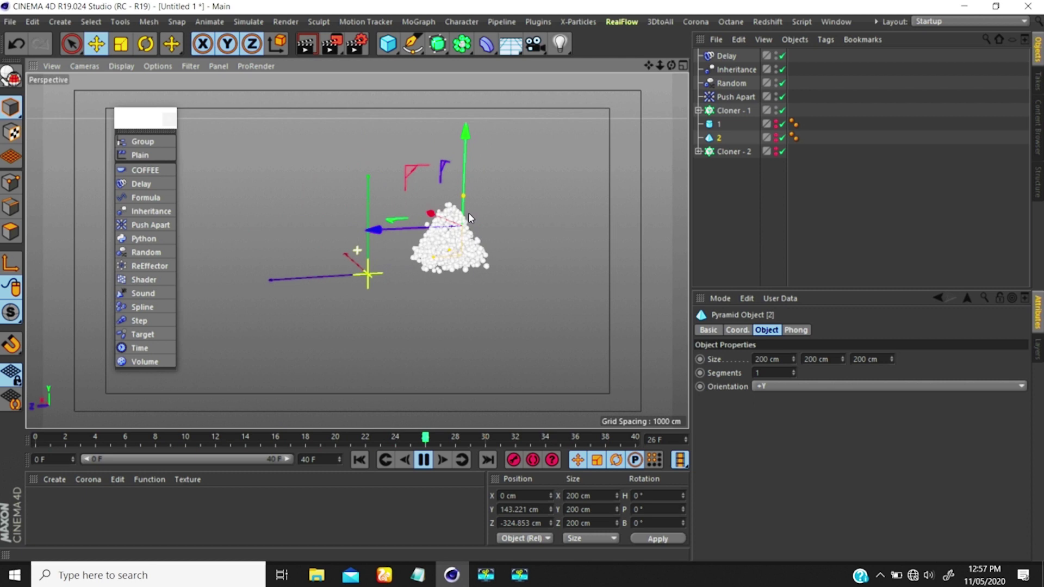
pyautogui.keyDown('alt'); pyautogui.moveTo(411, 231); pyautogui.dragTo(448, 227, button='right'); pyautogui.keyUp('alt')
pyautogui.keyDown('alt'); pyautogui.moveTo(442, 249); pyautogui.dragTo(430, 257); pyautogui.keyUp('alt')
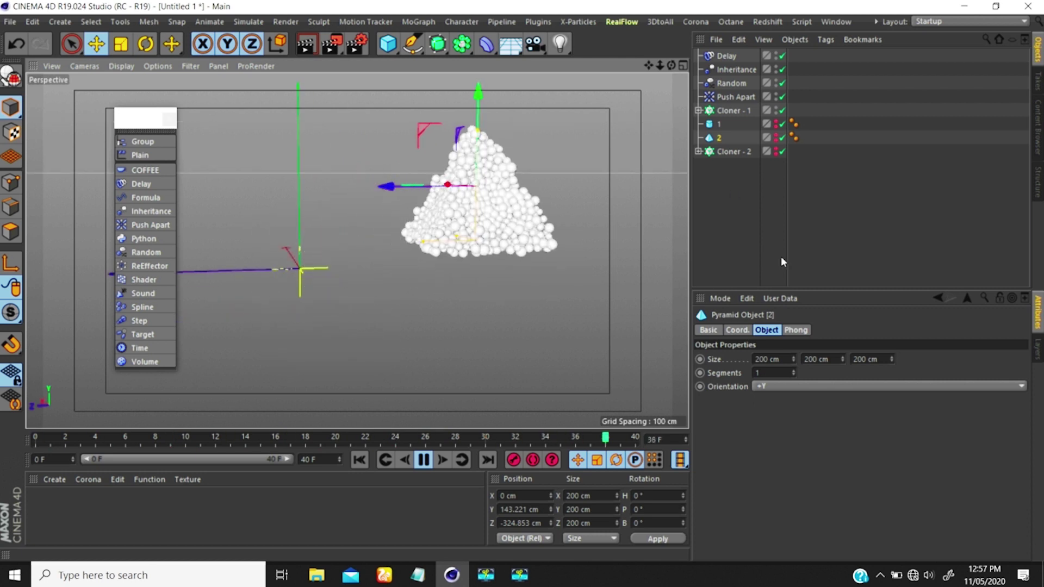
# Set the Delay effector's Mode to Spring and move pyramid 2 to about -125 cm on the Z axis.
pyautogui.click(727, 55)
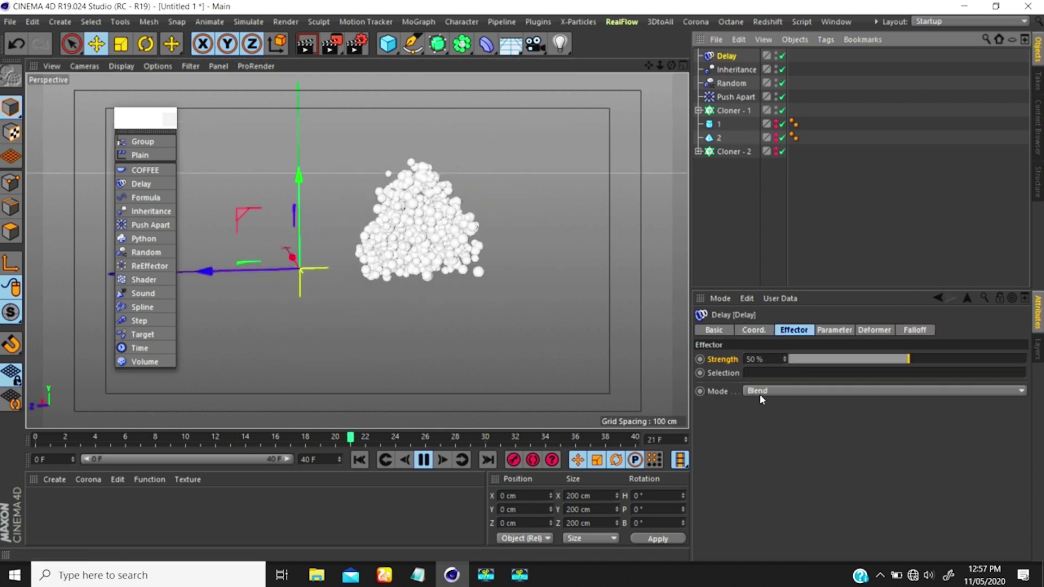
pyautogui.click(759, 391)
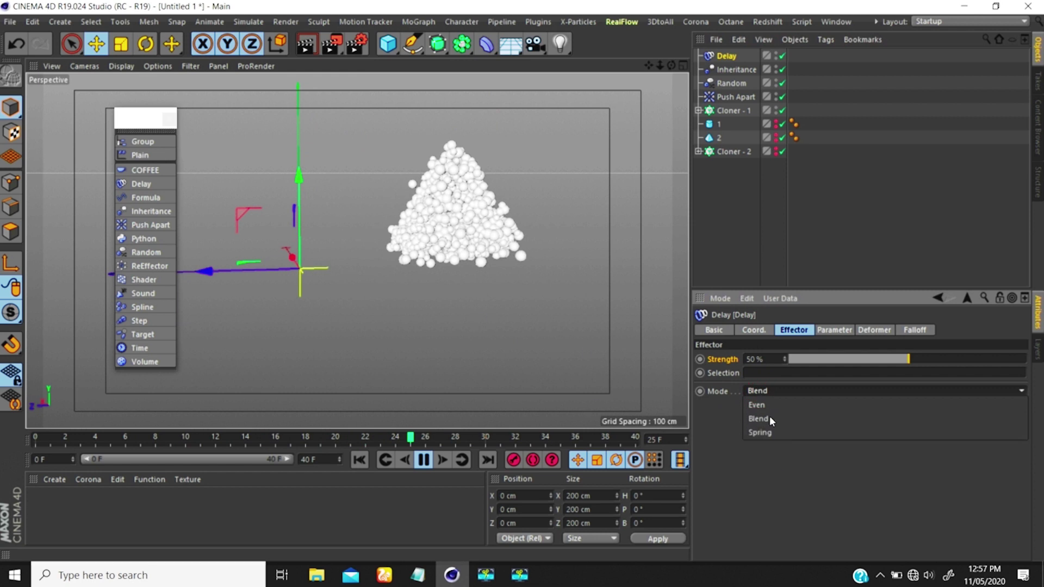
pyautogui.click(777, 433)
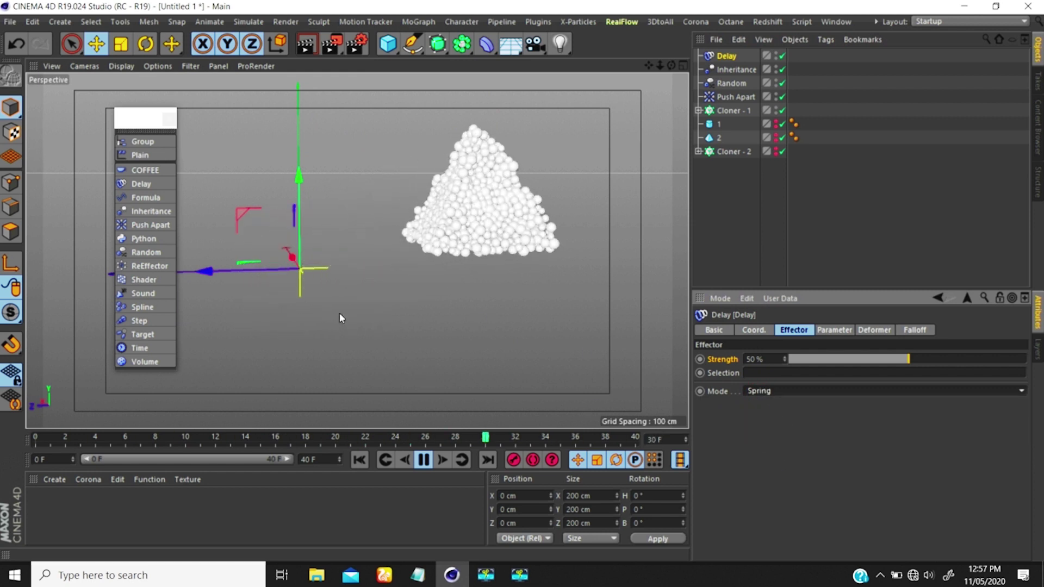
pyautogui.click(717, 136)
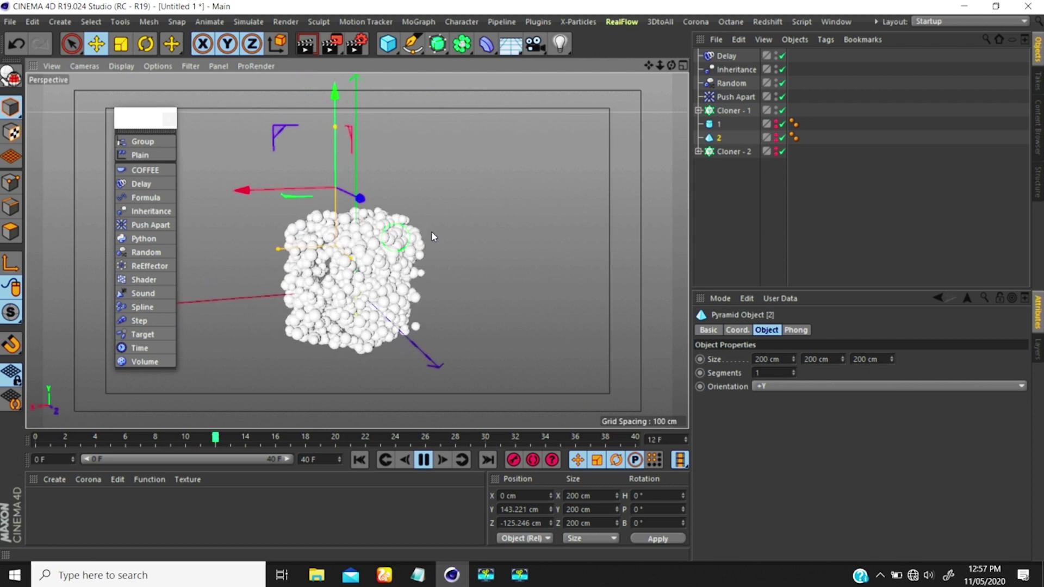
# Set the Delay effector's Strength to 80 %.
pyautogui.click(726, 55)
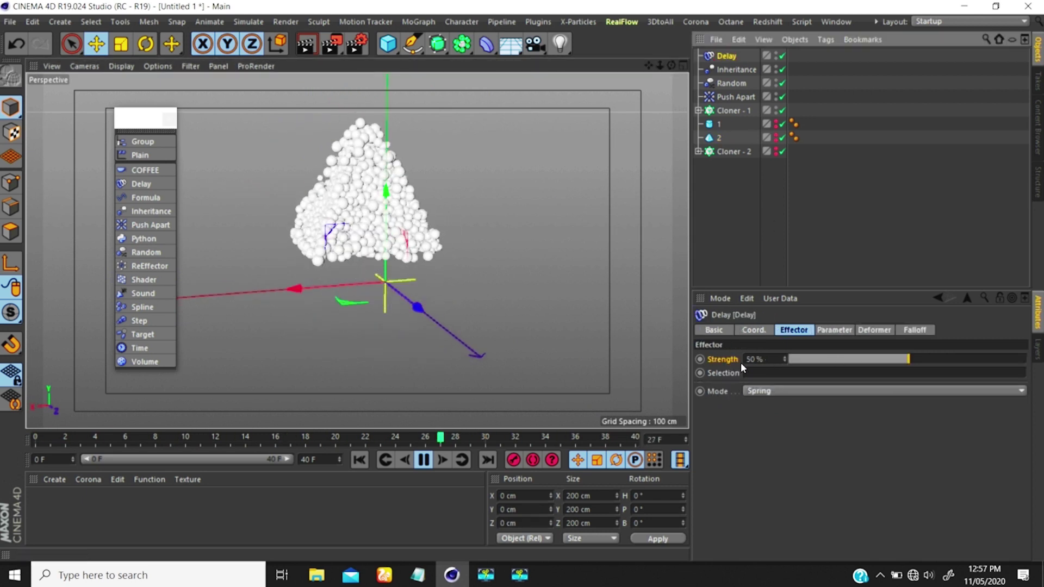
pyautogui.doubleClick(757, 359)
pyautogui.write('820')
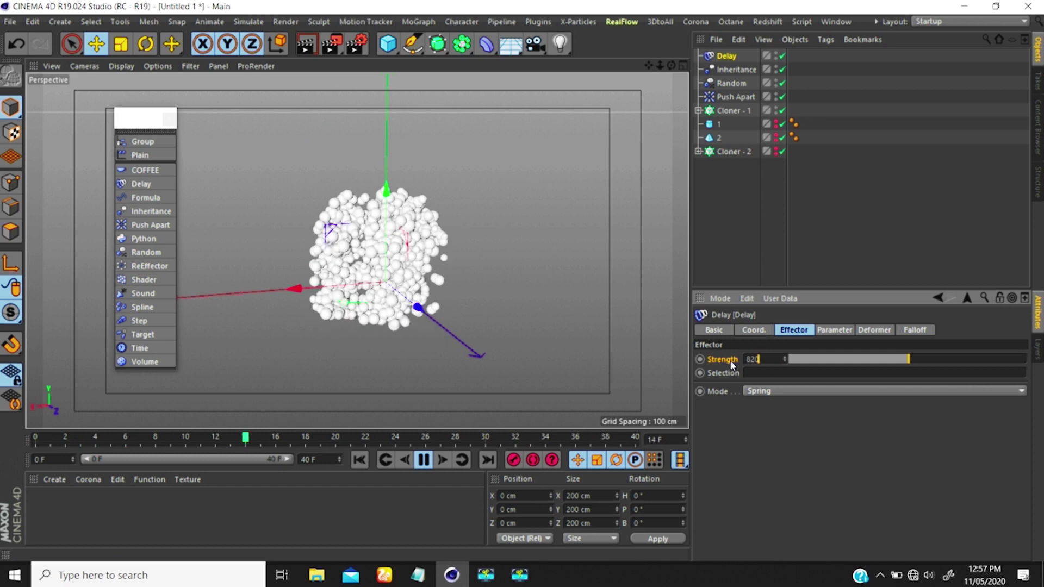
pyautogui.press('Return')
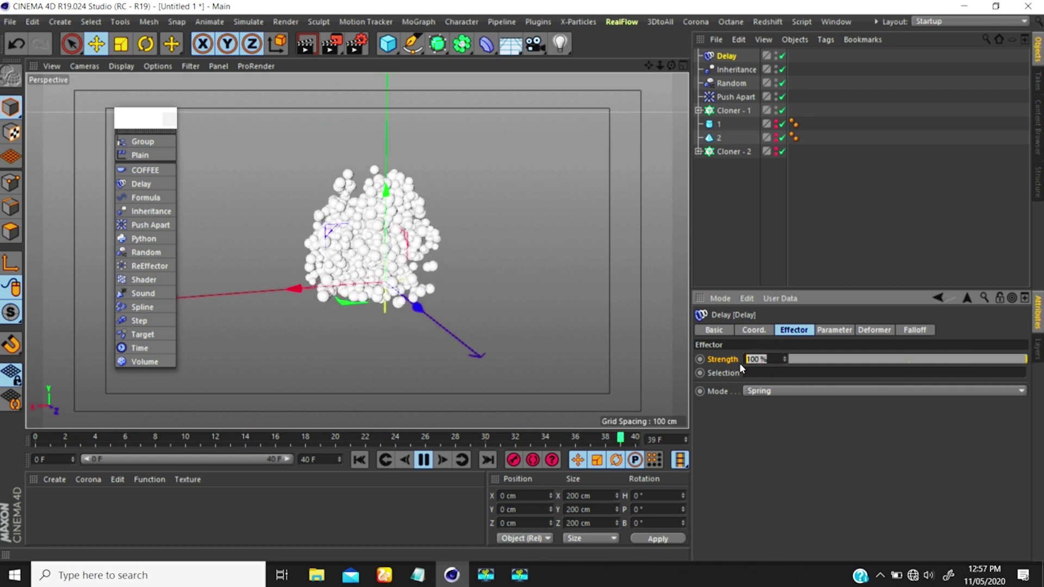
pyautogui.write('80')
pyautogui.press('Return')
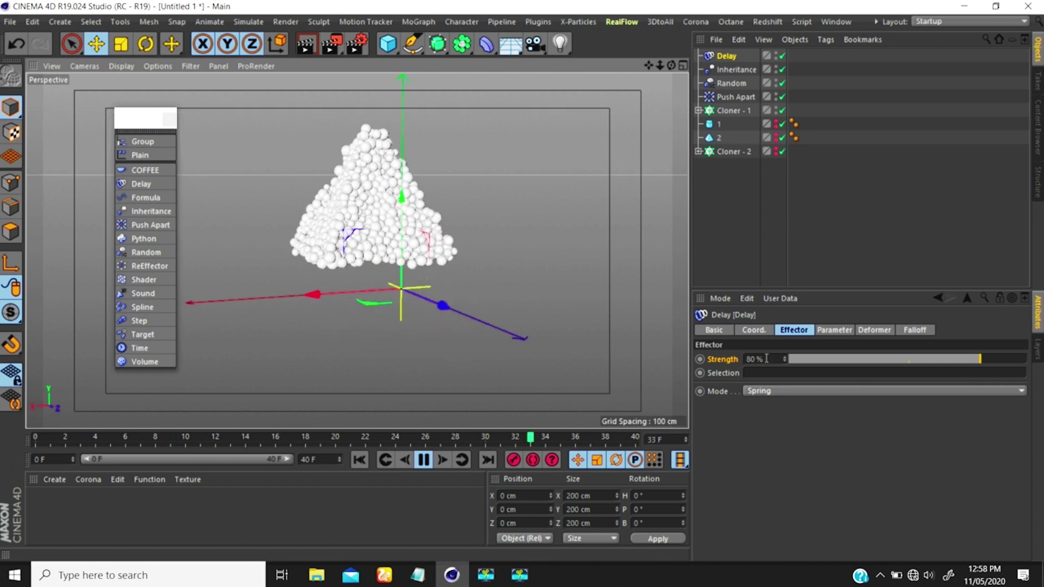
# Set the Delay effector's Strength to 100 %.
pyautogui.moveTo(766, 359); pyautogui.dragTo(728, 360)
pyautogui.write('100')
pyautogui.press('Return')
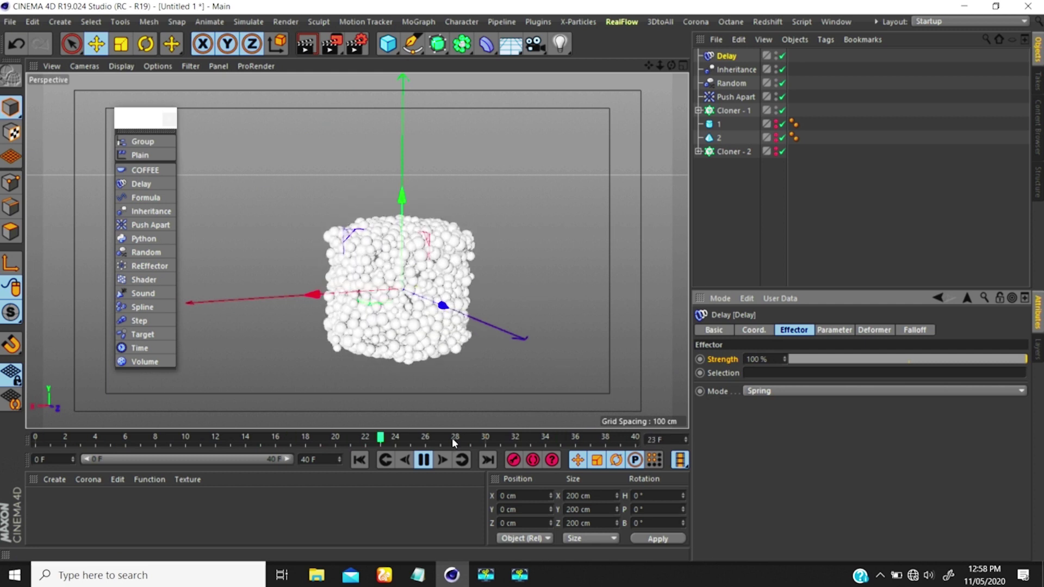
# Stop and rewind the animation, set the Delay effector's Strength to 95 %, and replay the morph.
pyautogui.click(424, 460)
pyautogui.click(360, 460)
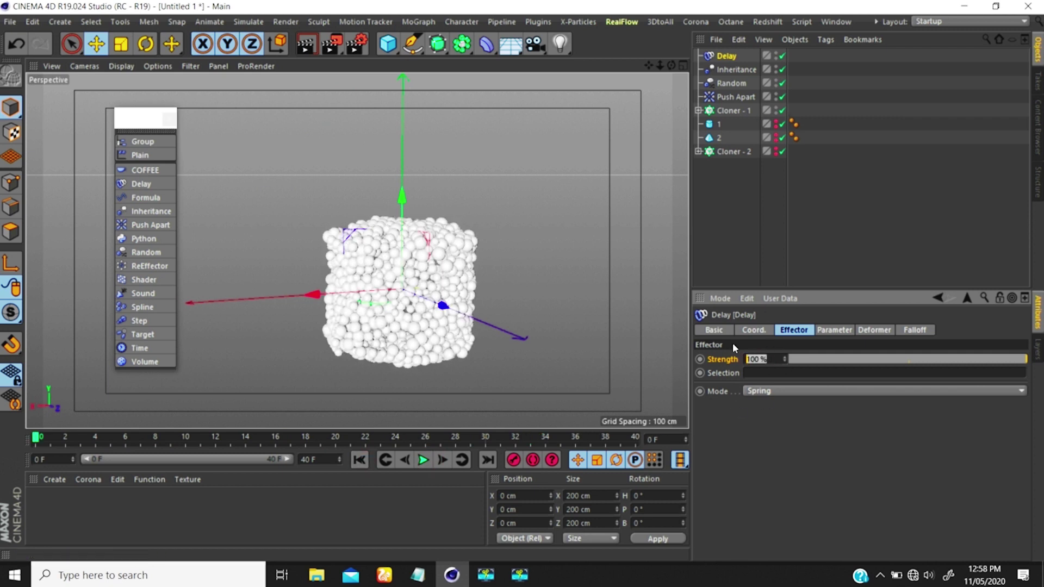
pyautogui.press('Return')
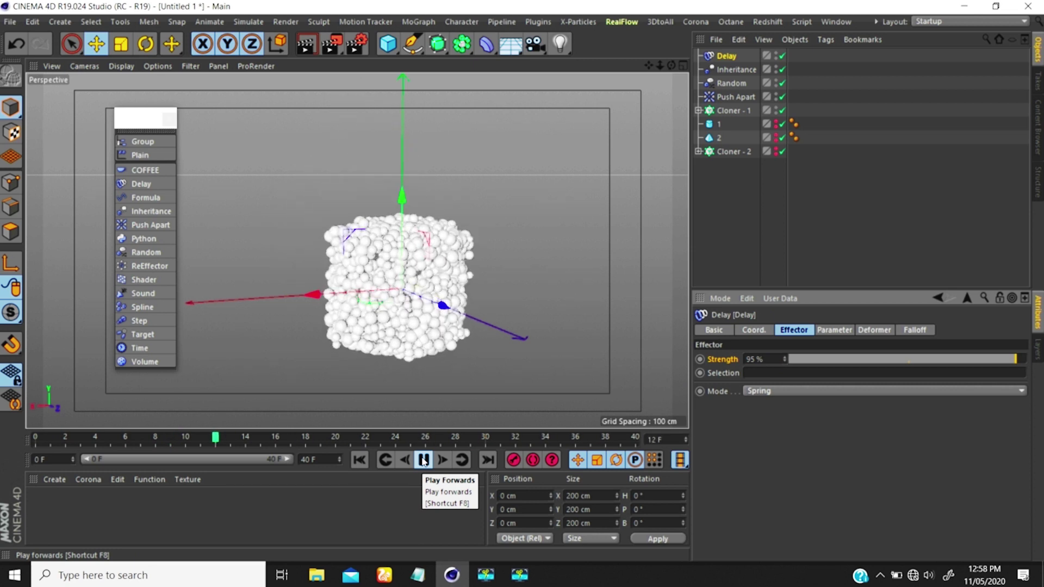
# Set the Delay effector's Strength to 75 %.
pyautogui.doubleClick(756, 359)
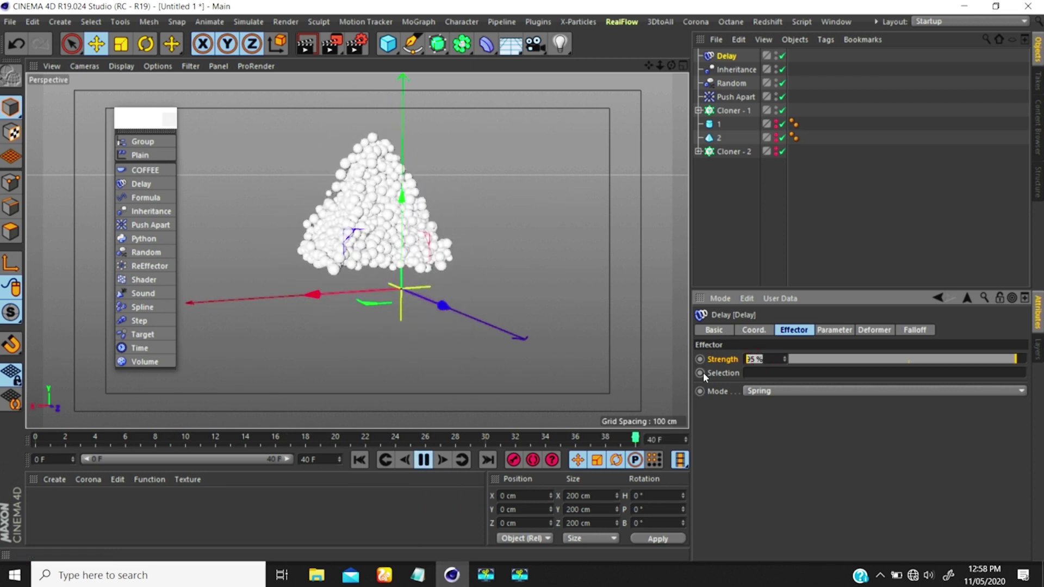
pyautogui.write('75')
pyautogui.press('Return')
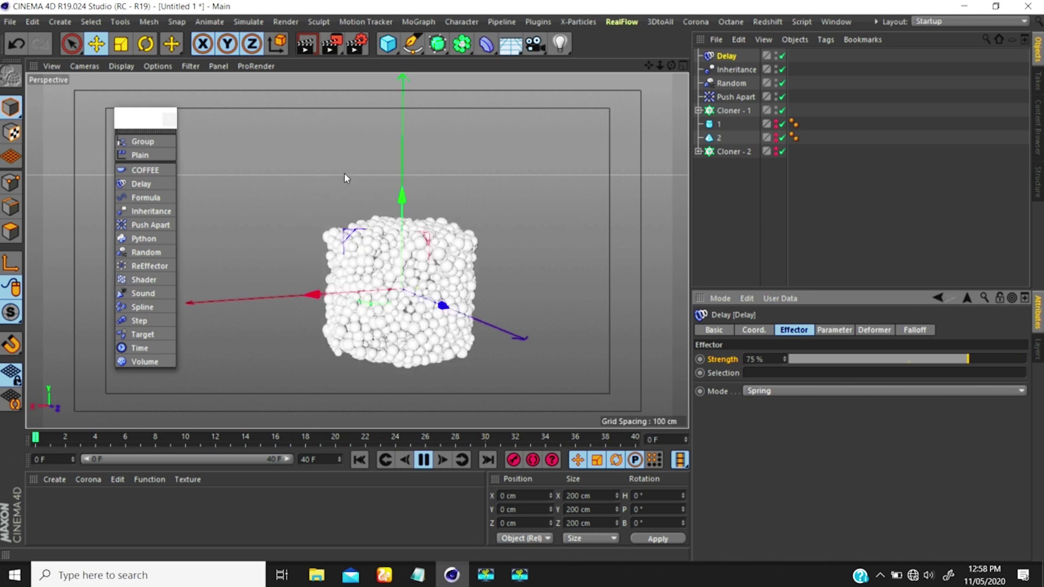
# Examine the playing spring morph from several angles and distances, and return the animation to its first frame.
pyautogui.keyDown('alt'); pyautogui.moveTo(348, 213); pyautogui.dragTo(211, 249); pyautogui.keyUp('alt')
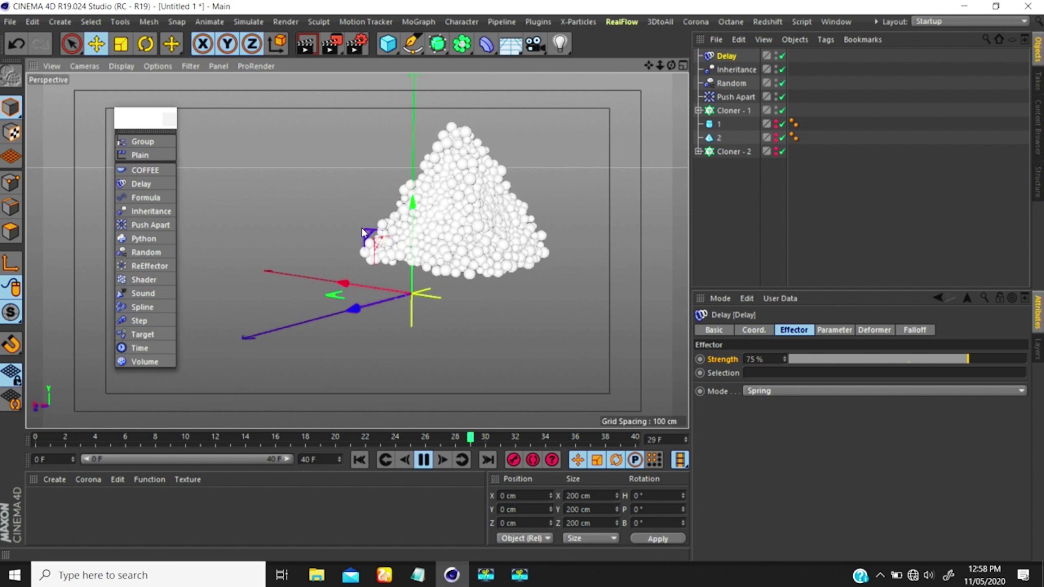
pyautogui.scroll(-4, 462, 223)
pyautogui.keyDown('alt'); pyautogui.moveTo(457, 265); pyautogui.dragTo(393, 290); pyautogui.keyUp('alt')
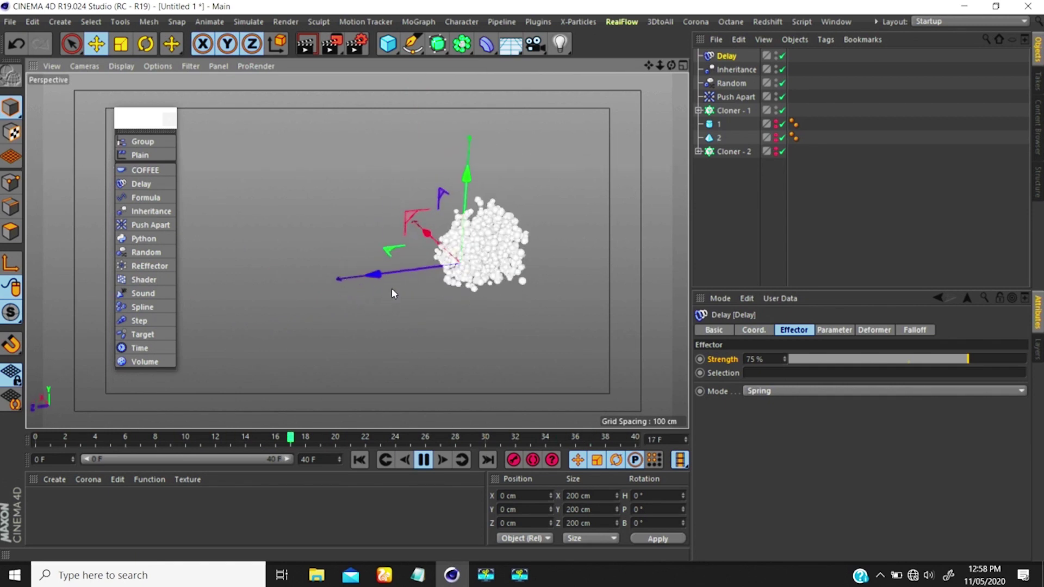
pyautogui.scroll(2, 457, 233)
pyautogui.scroll(-2, 463, 242)
pyautogui.keyDown('alt'); pyautogui.moveTo(482, 231); pyautogui.dragTo(486, 205); pyautogui.keyUp('alt')
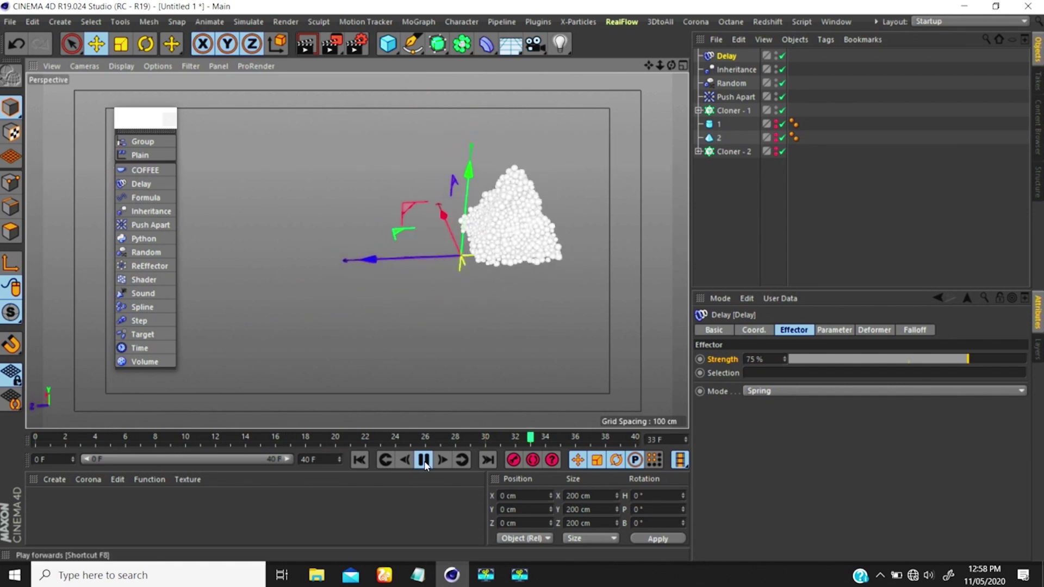
pyautogui.click(356, 460)
# Set the Inheritance effector's falloff Shape to Linear.
pyautogui.click(733, 54)
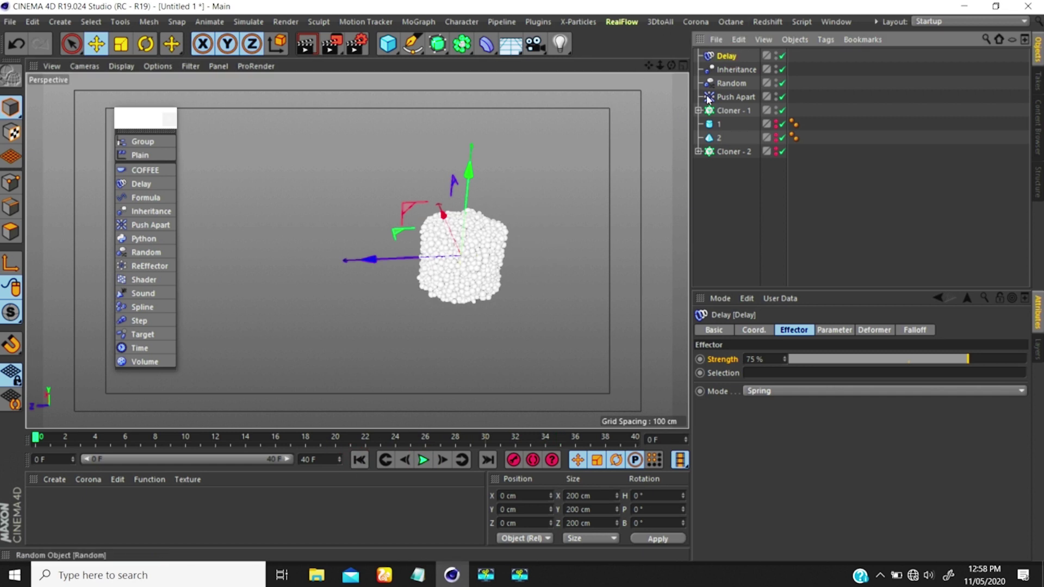
pyautogui.click(737, 70)
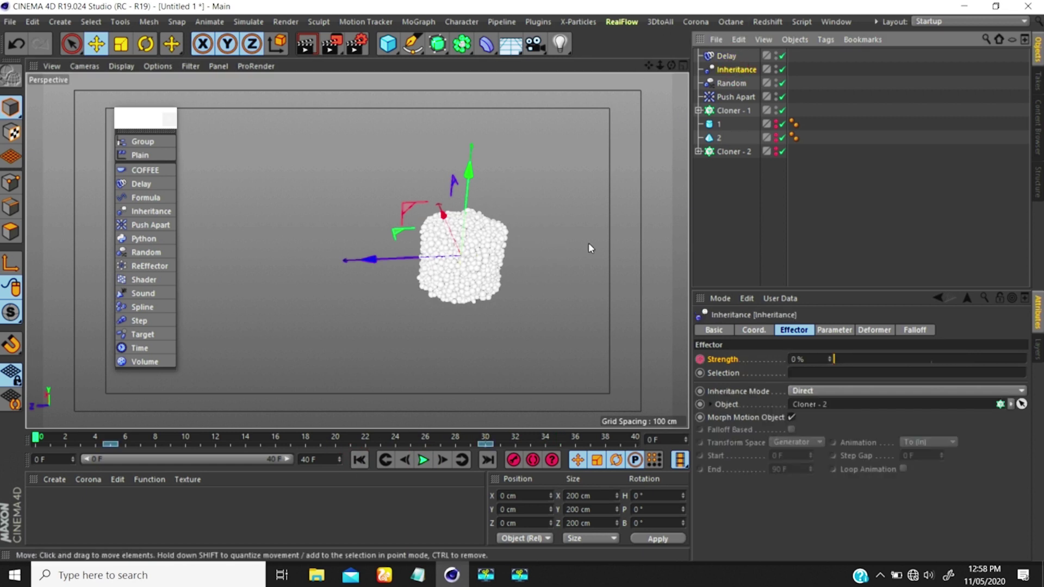
pyautogui.click(918, 330)
pyautogui.click(773, 360)
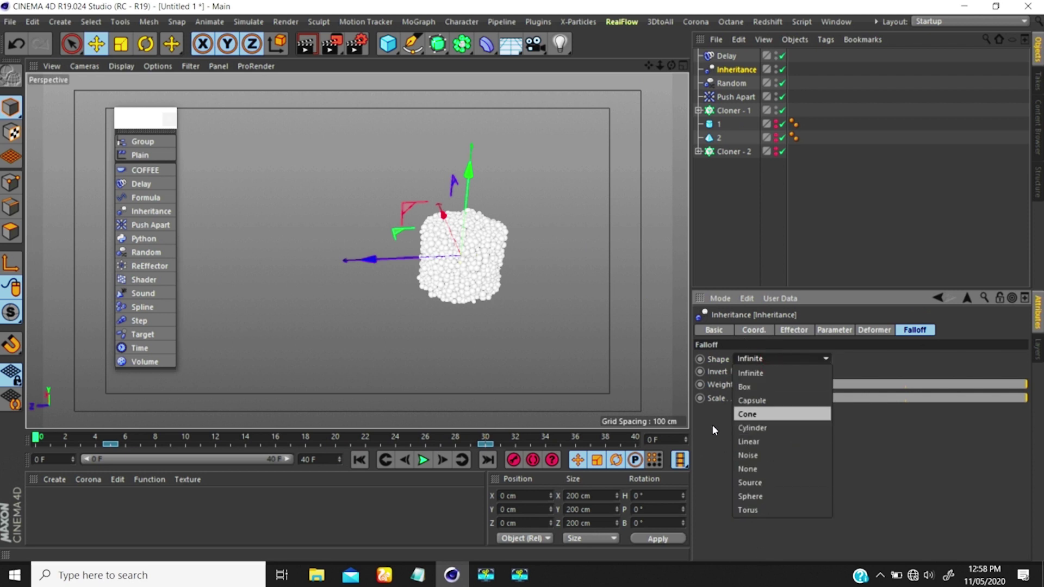
pyautogui.click(740, 443)
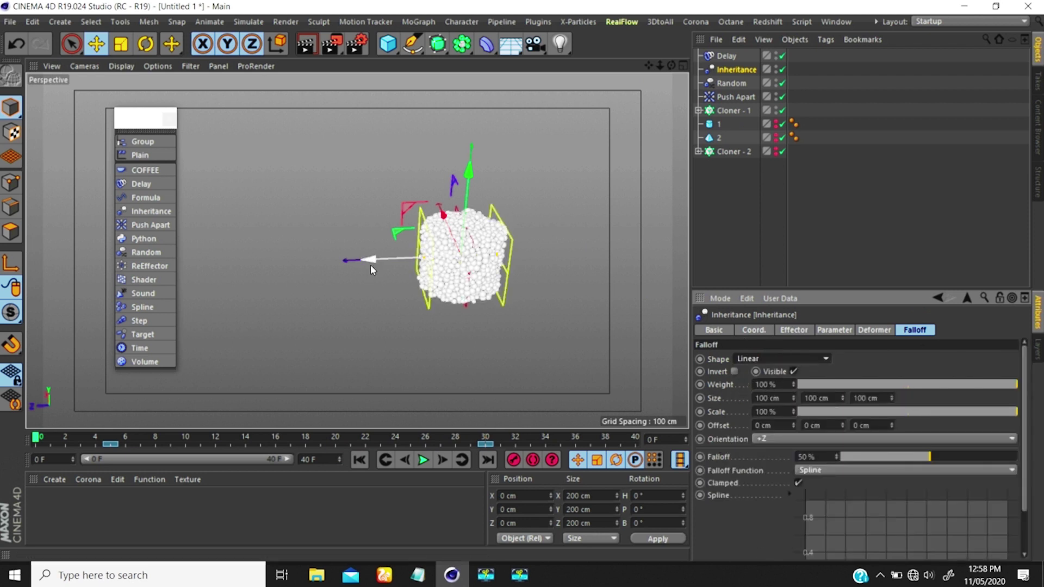
# Widen the linear falloff to about 152 cm in Z and move the Inheritance effector to about -469 cm on Z and 185 cm on Y.
pyautogui.moveTo(426, 263); pyautogui.dragTo(364, 267)
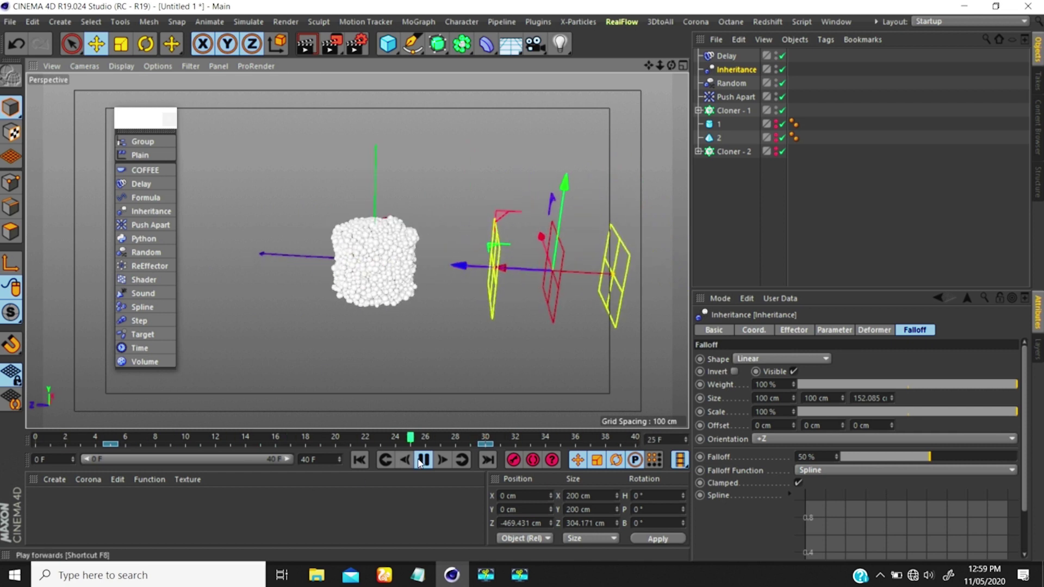
pyautogui.moveTo(472, 440); pyautogui.dragTo(151, 443)
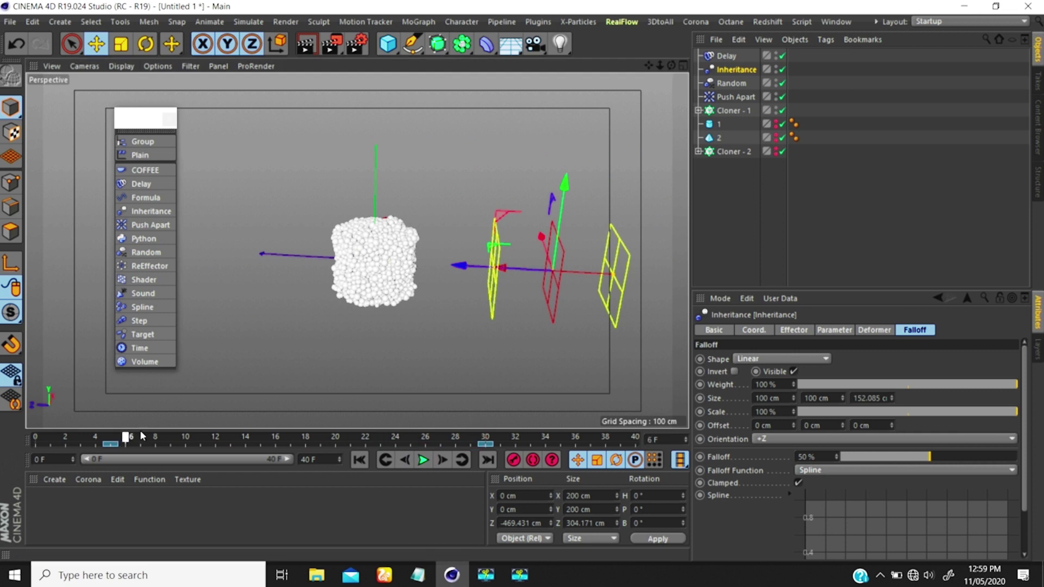
pyautogui.moveTo(561, 188); pyautogui.dragTo(562, 122)
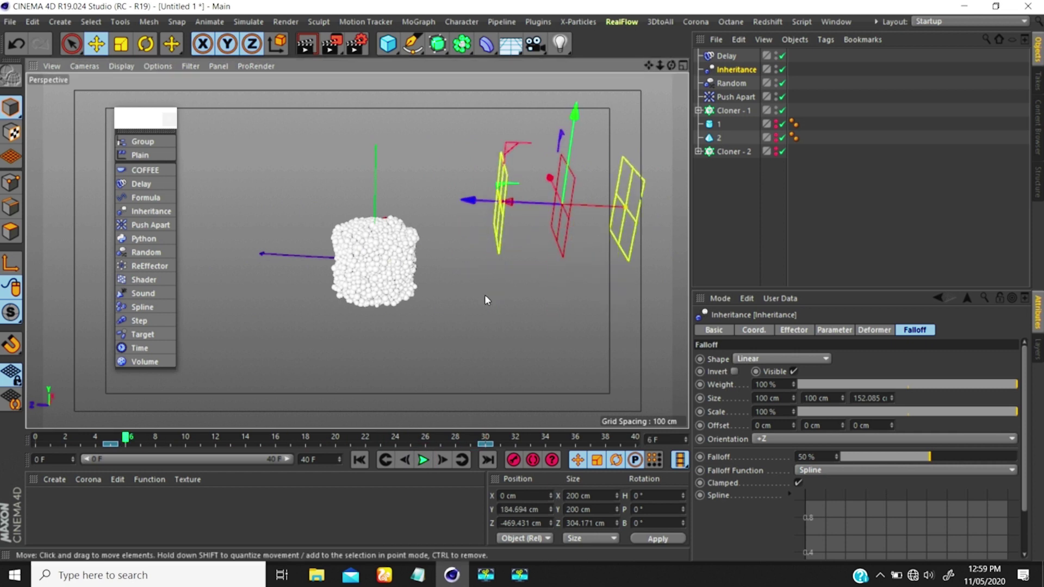
pyautogui.keyDown('alt'); pyautogui.moveTo(485, 296); pyautogui.dragTo(483, 222); pyautogui.keyUp('alt')
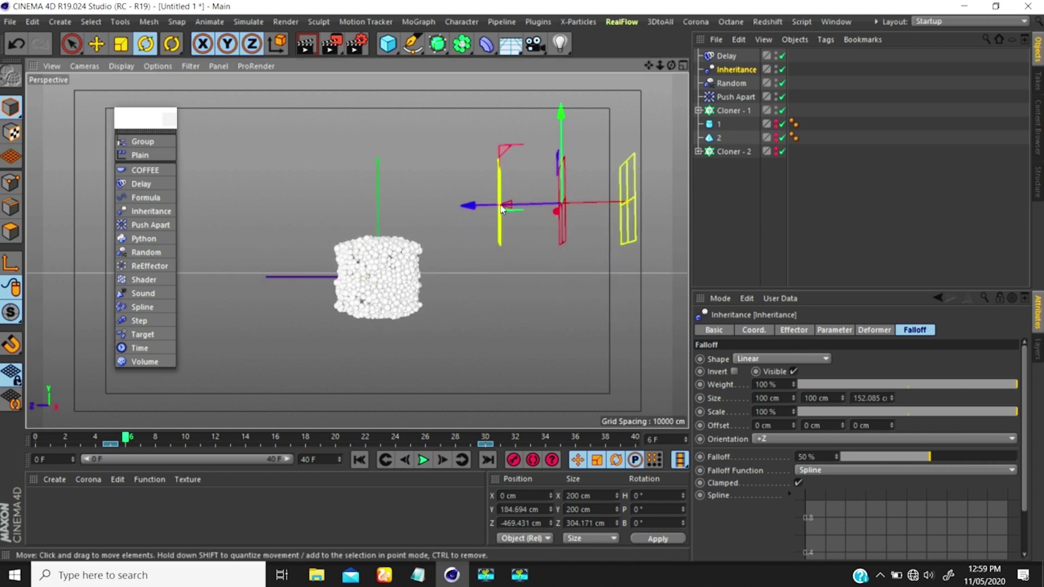
# Rotate the Inheritance effector to a pitch of about -25° so its linear falloff slants toward the clones.
pyautogui.press('r')
pyautogui.moveTo(507, 182)
pyautogui.mouseDown()
pyautogui.moveTo(504, 213)
pyautogui.moveTo(502, 198)
pyautogui.mouseUp()
pyautogui.press('e')
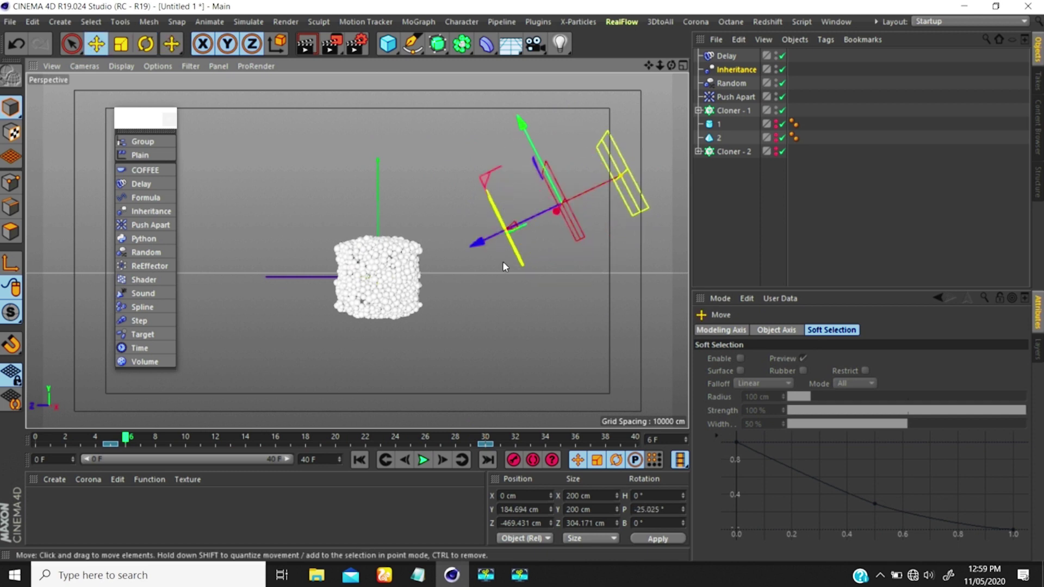
# Keyframe the Inheritance effector at its current position on frame 0 and at about -224 cm Y, 405 cm Z on frame 40.
pyautogui.click(120, 439)
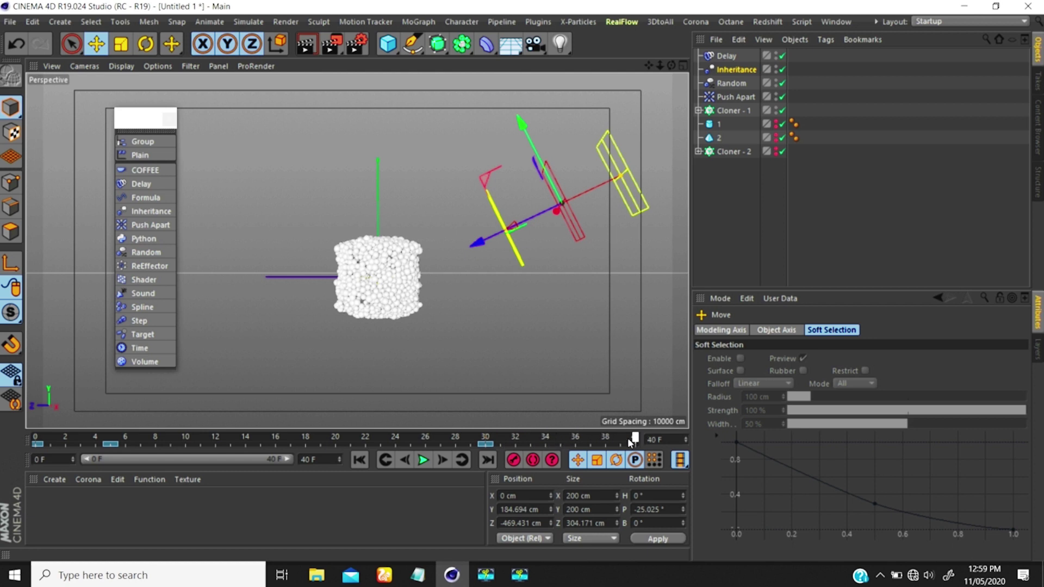
pyautogui.moveTo(488, 242); pyautogui.dragTo(122, 312)
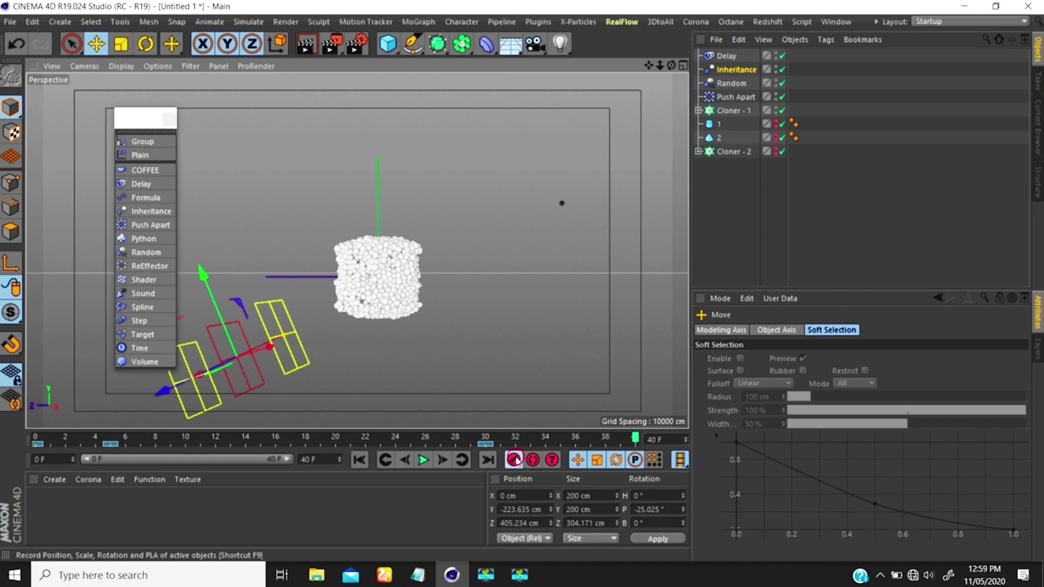
pyautogui.click(360, 460)
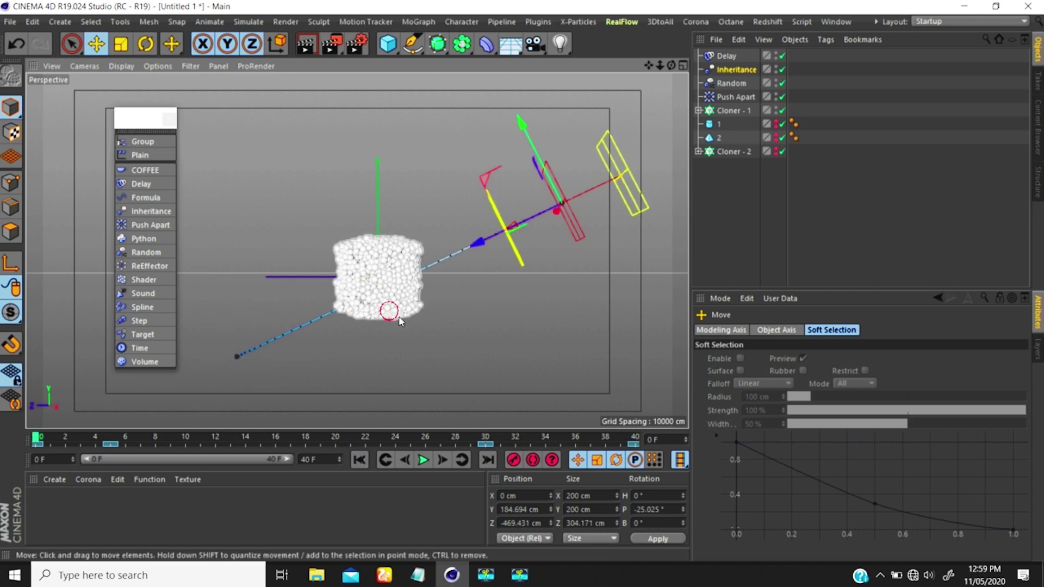
# Deselect the effector, play the animation and examine the falloff-driven morph from several angles and distances.
pyautogui.click(814, 187)
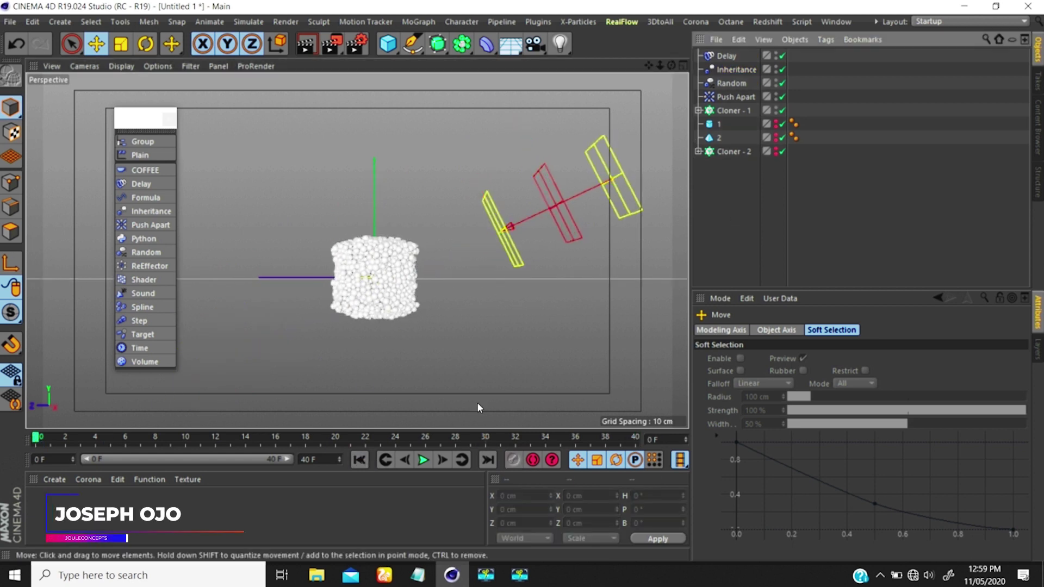
pyautogui.click(424, 460)
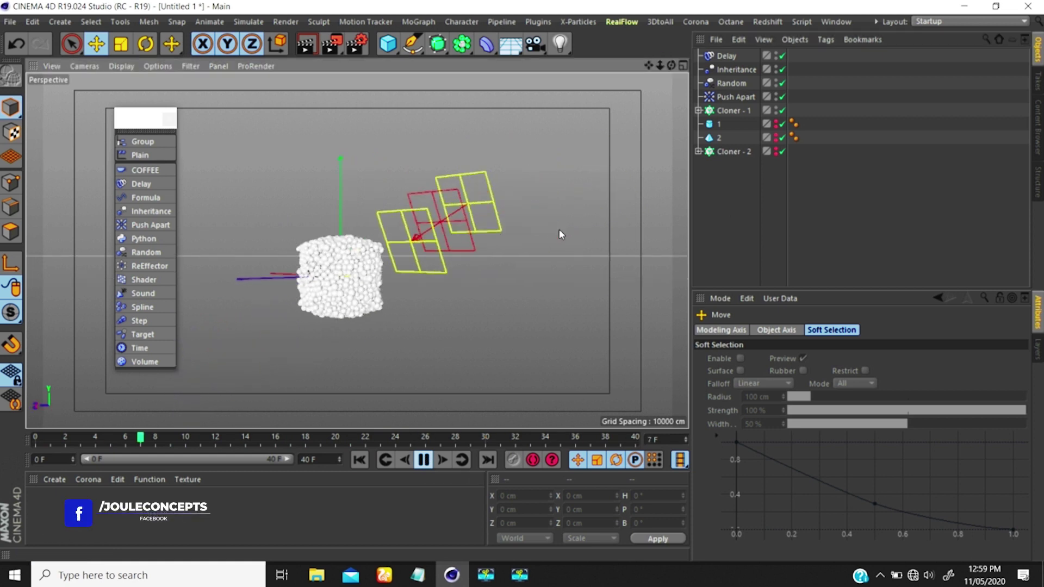
pyautogui.keyDown('alt'); pyautogui.moveTo(559, 229); pyautogui.dragTo(565, 249); pyautogui.keyUp('alt')
pyautogui.keyDown('alt'); pyautogui.moveTo(363, 237); pyautogui.dragTo(272, 205); pyautogui.keyUp('alt')
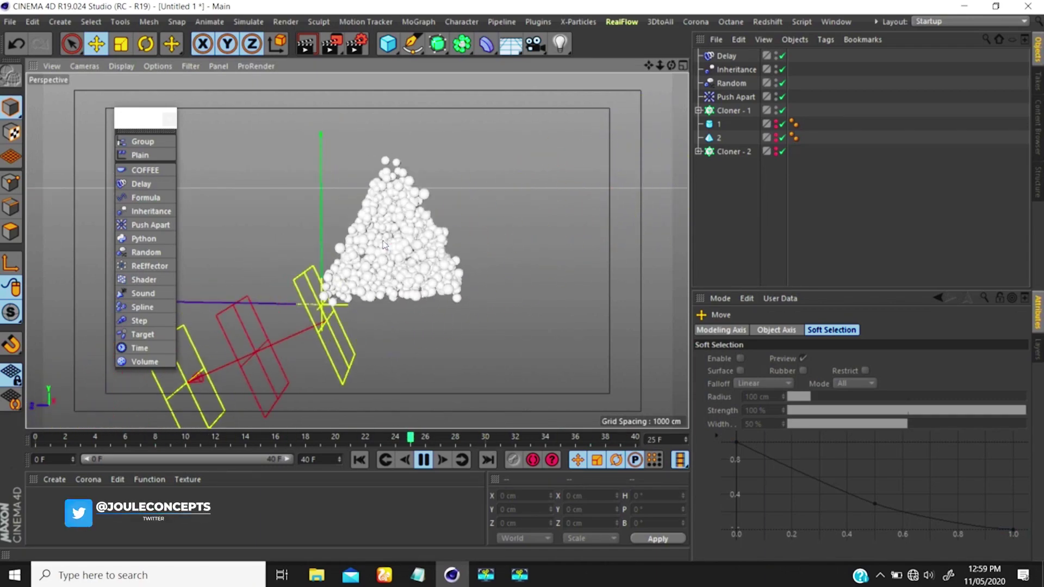
pyautogui.keyDown('alt'); pyautogui.moveTo(421, 210); pyautogui.dragTo(419, 200); pyautogui.keyUp('alt')
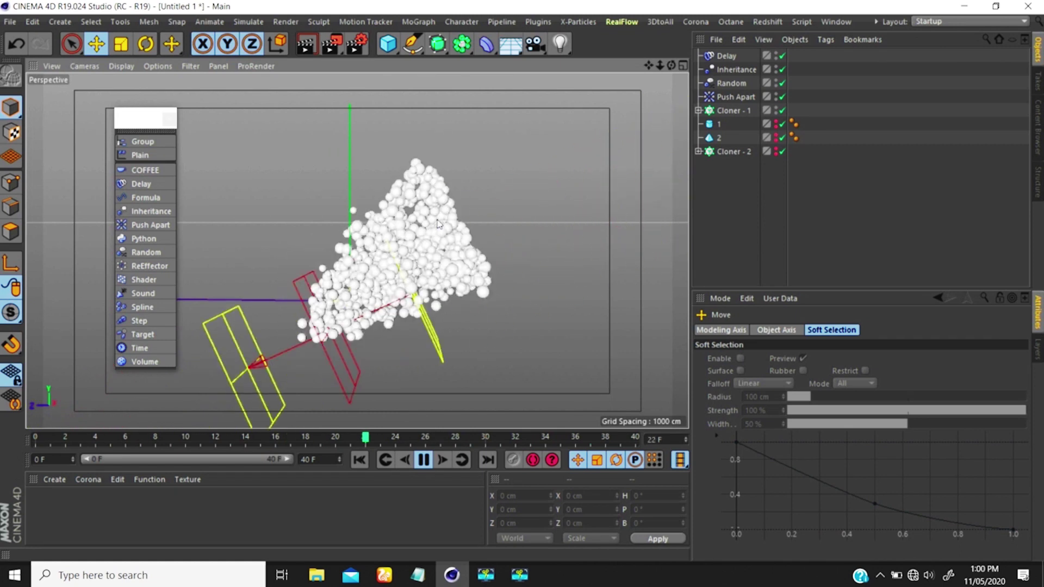
pyautogui.scroll(-3, 432, 222)
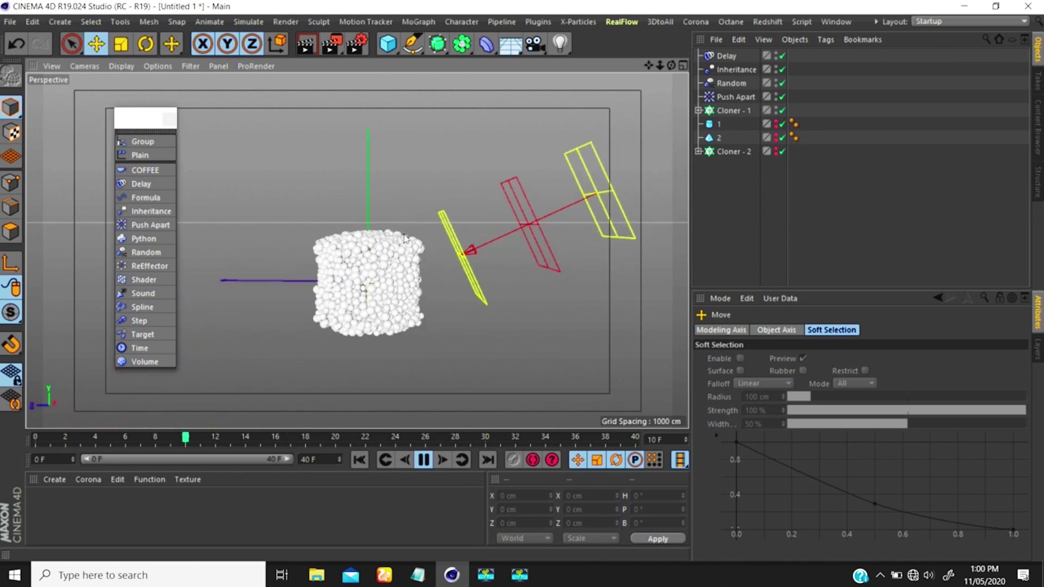